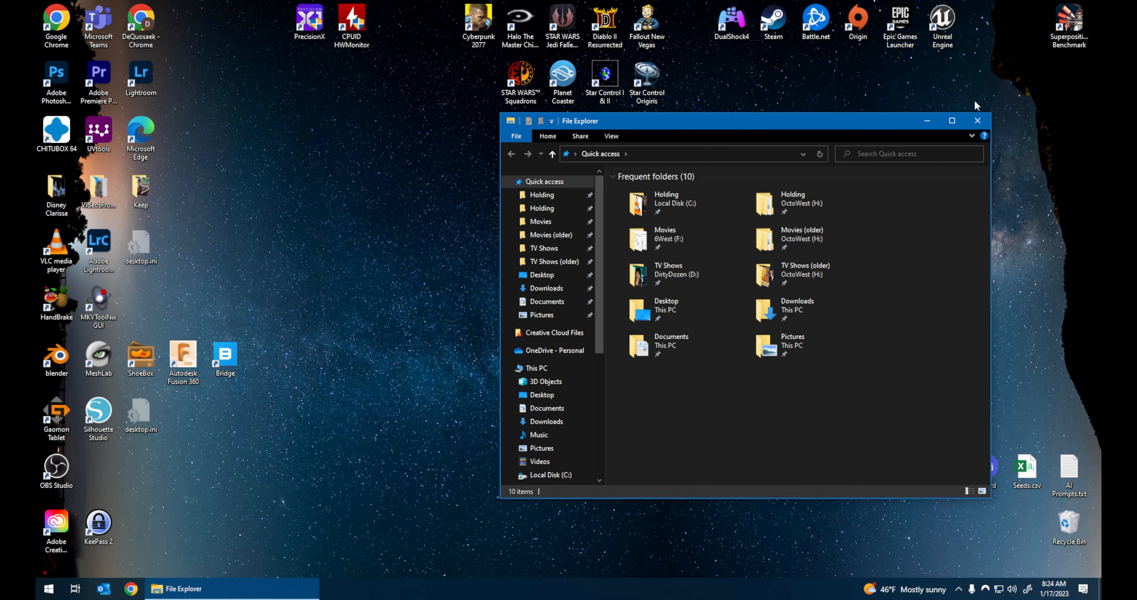
Step: Open the stable-diffusion-webui-master folder on Local Disk (C:) and find the webui-user.bat file
click(537, 368)
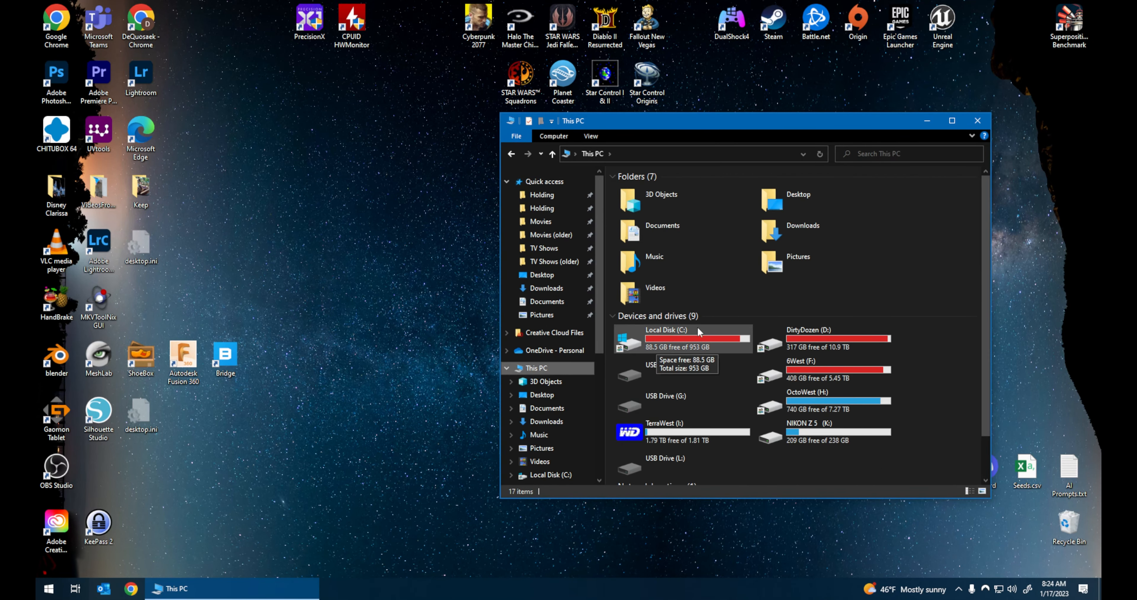
double_click(705, 343)
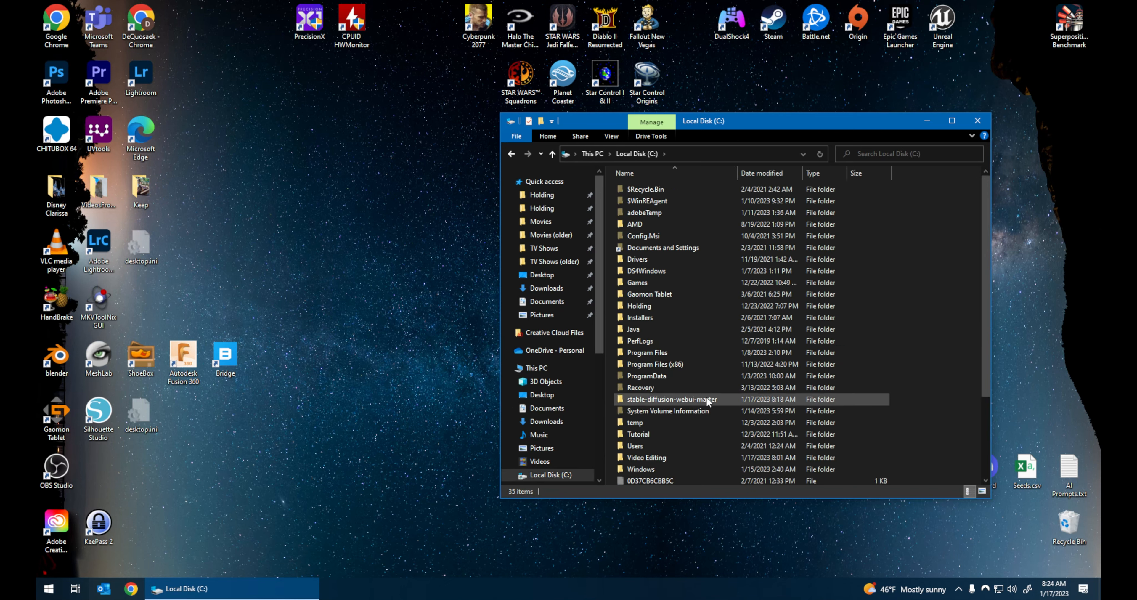
double_click(690, 399)
scroll(708, 293, down, 6)
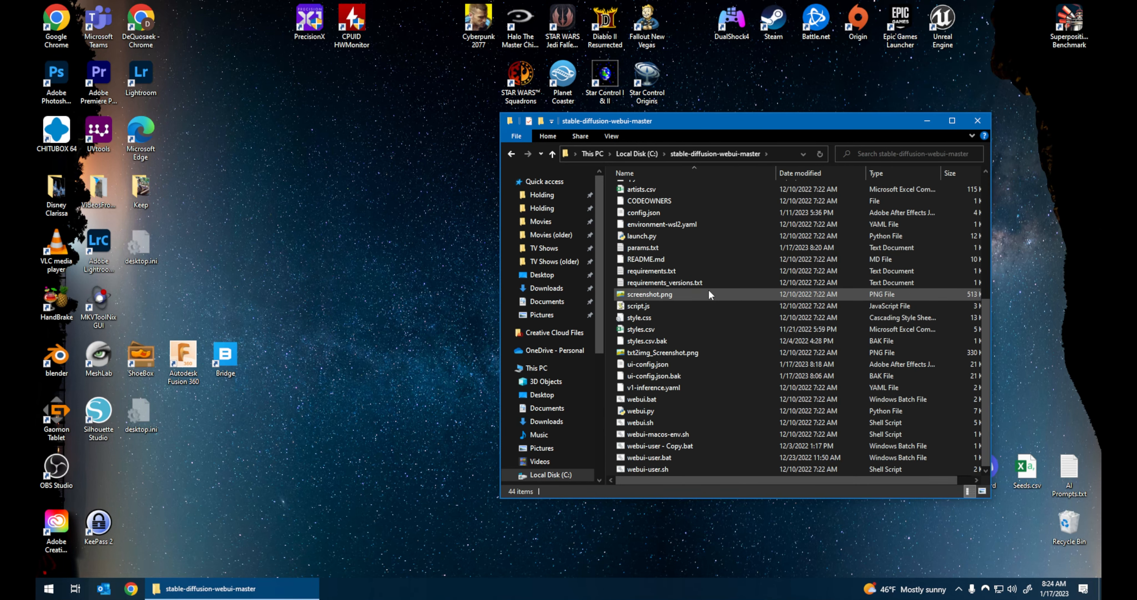
Step: Create a desktop shortcut to webui-user.bat and move it to an empty area of the desktop
right_click(654, 460)
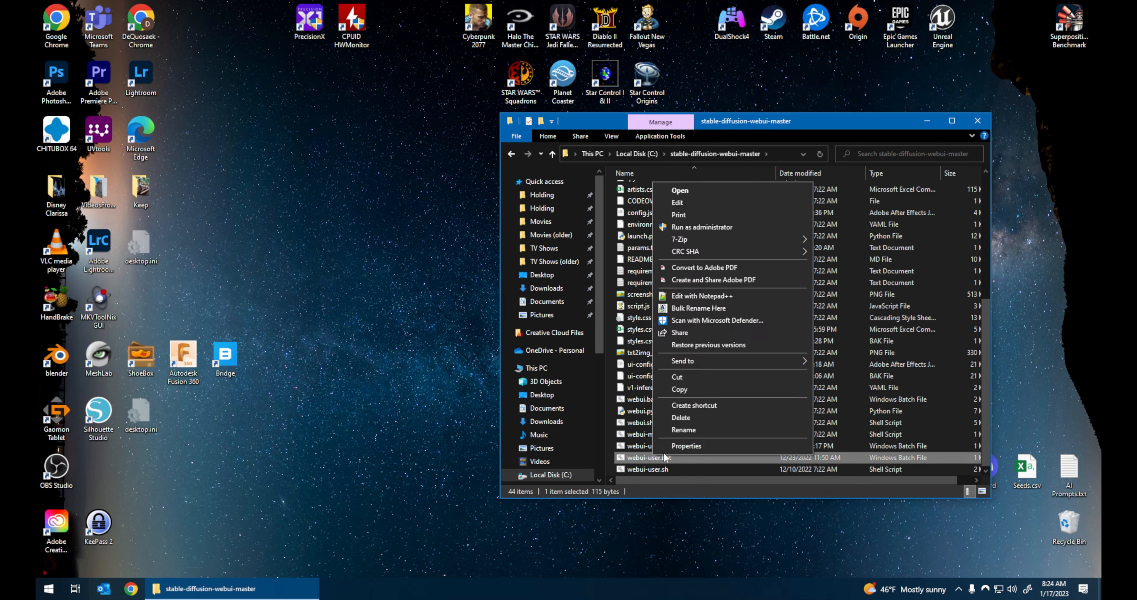
mouse_move(699, 363)
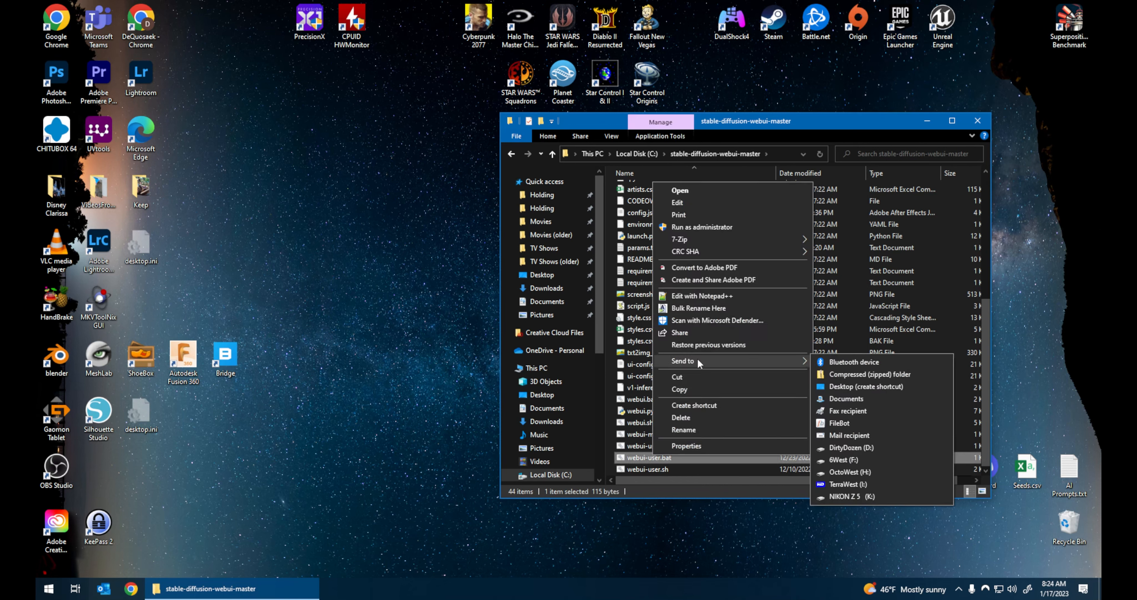
click(874, 387)
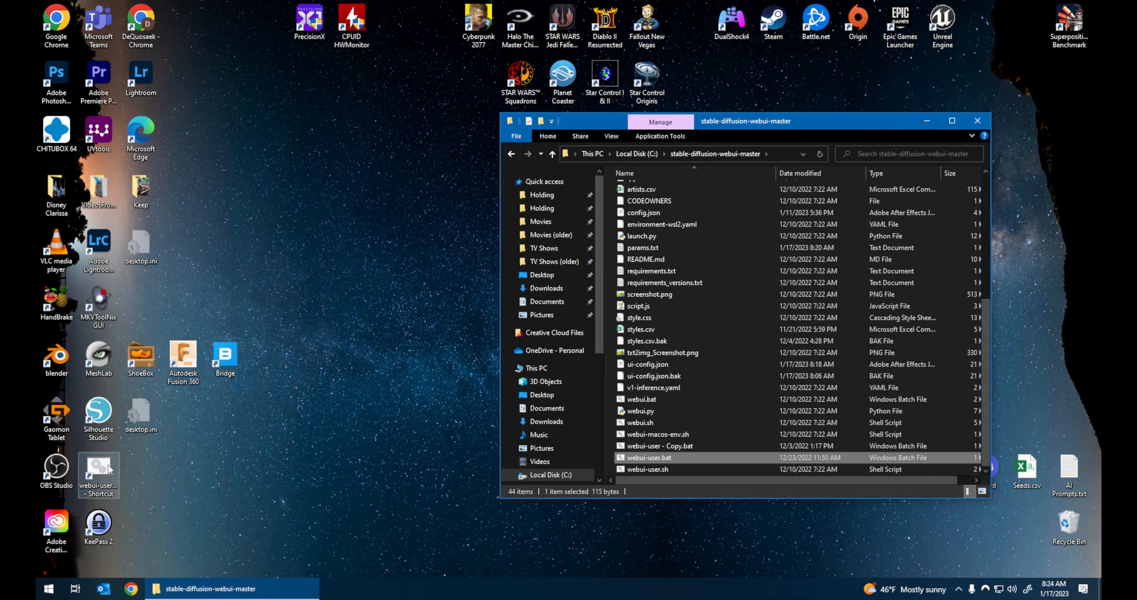
drag(103, 468, 308, 193)
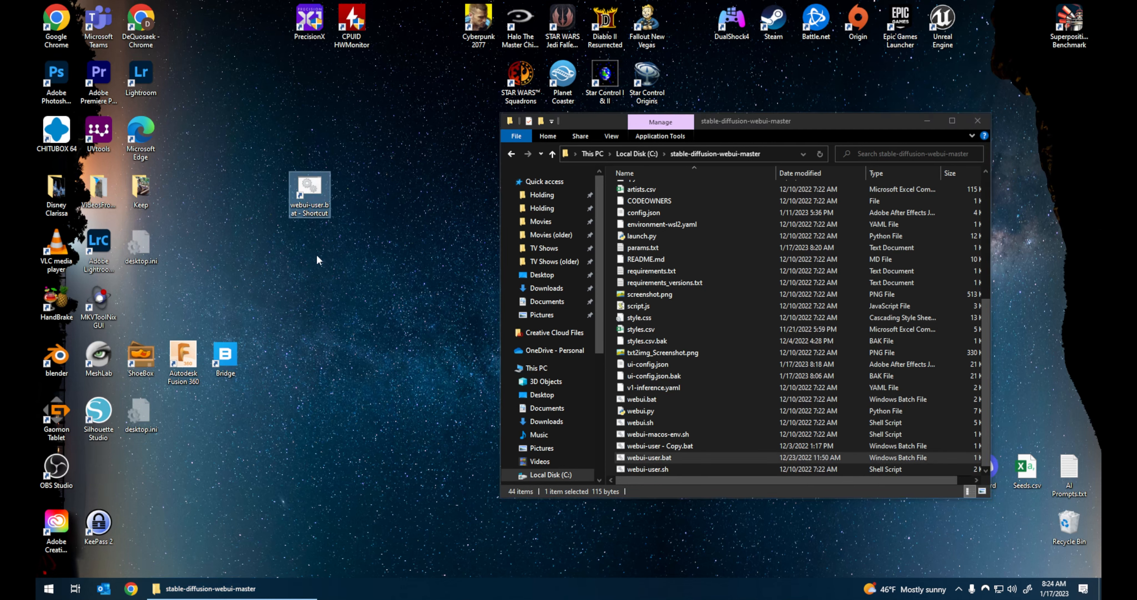
Step: Open the icon selection for the webui-user.bat desktop shortcut from its properties
right_click(313, 190)
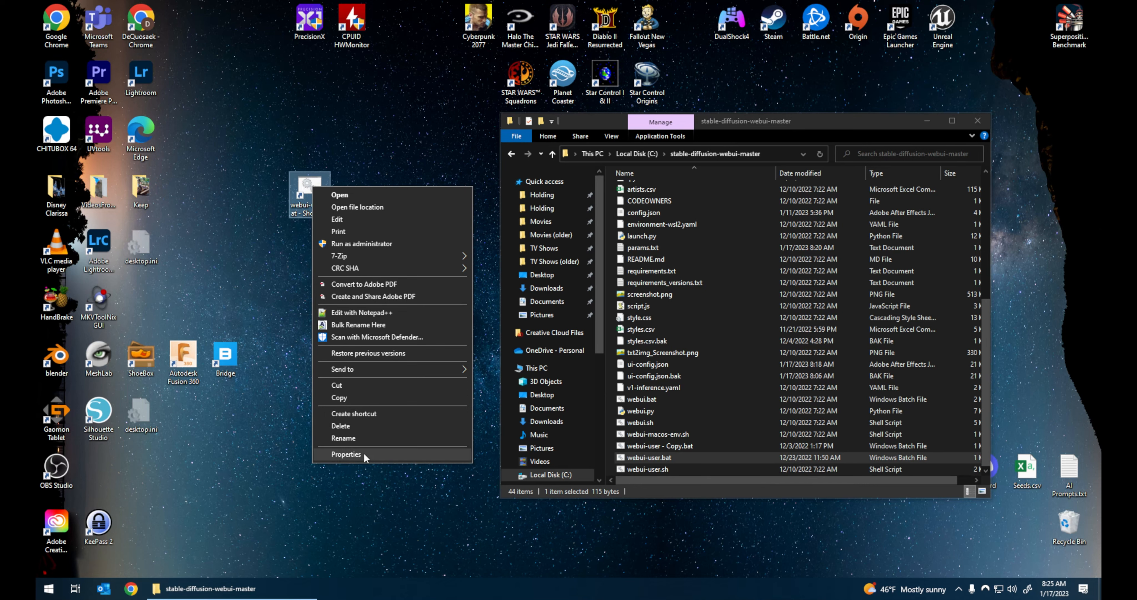
click(347, 454)
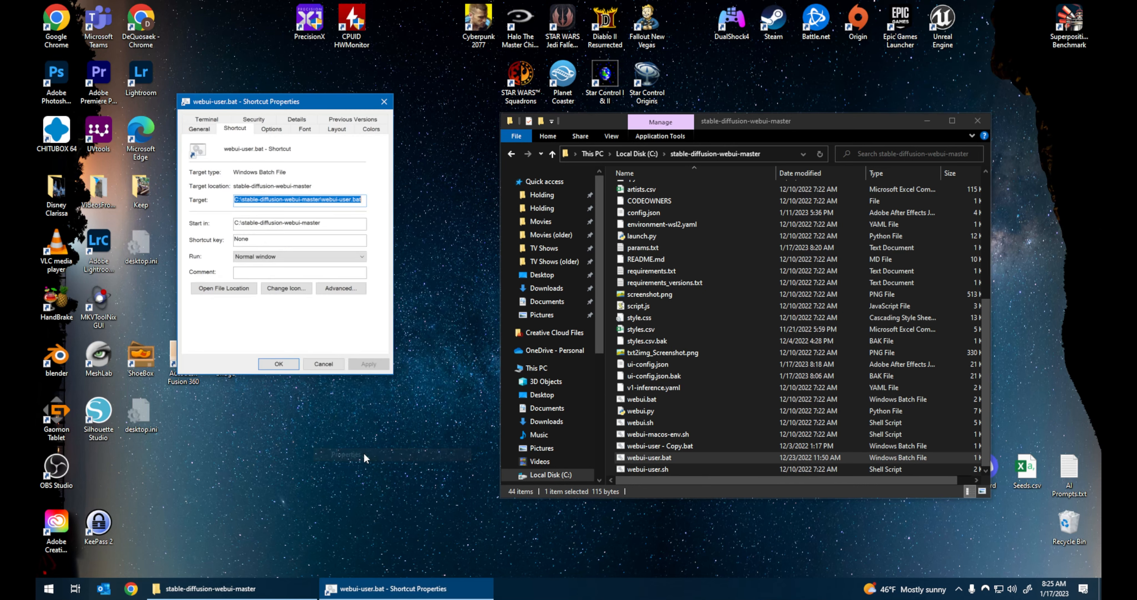
click(285, 288)
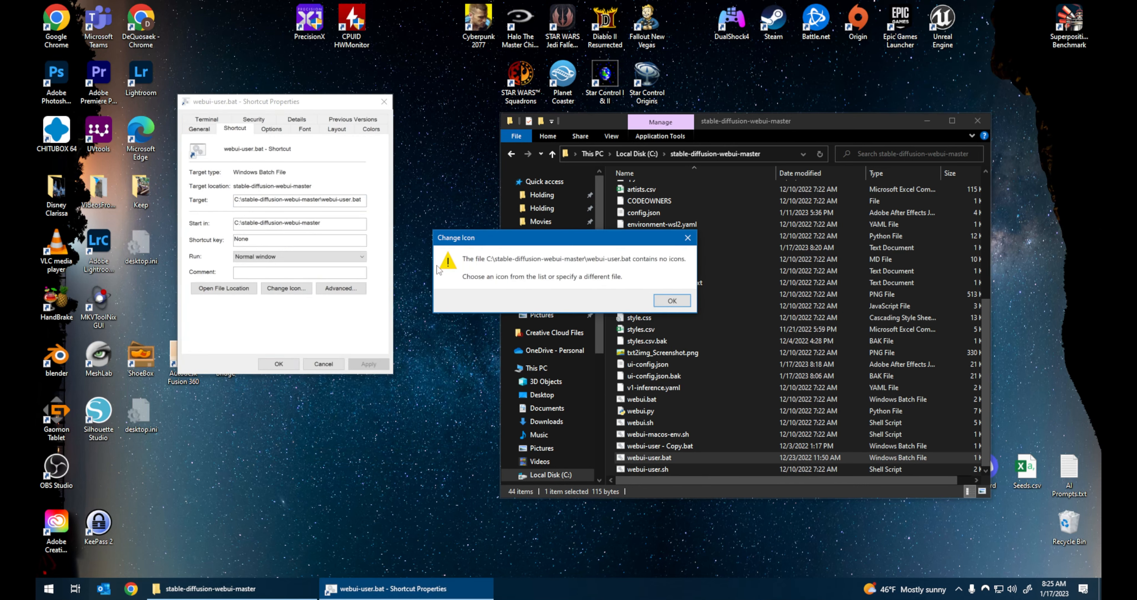
drag(535, 242, 313, 317)
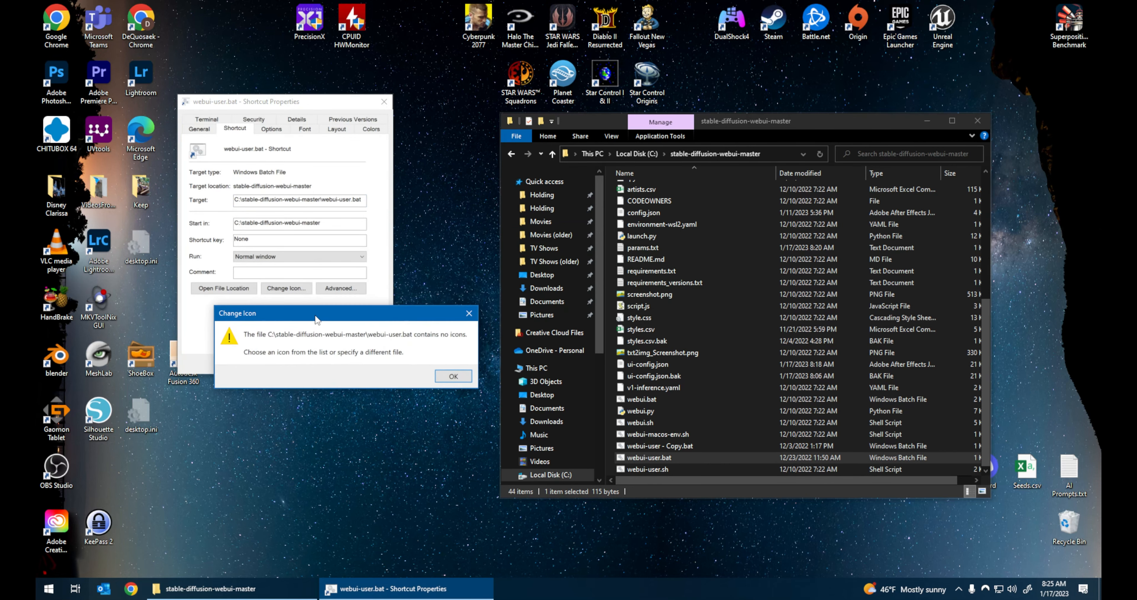
click(453, 377)
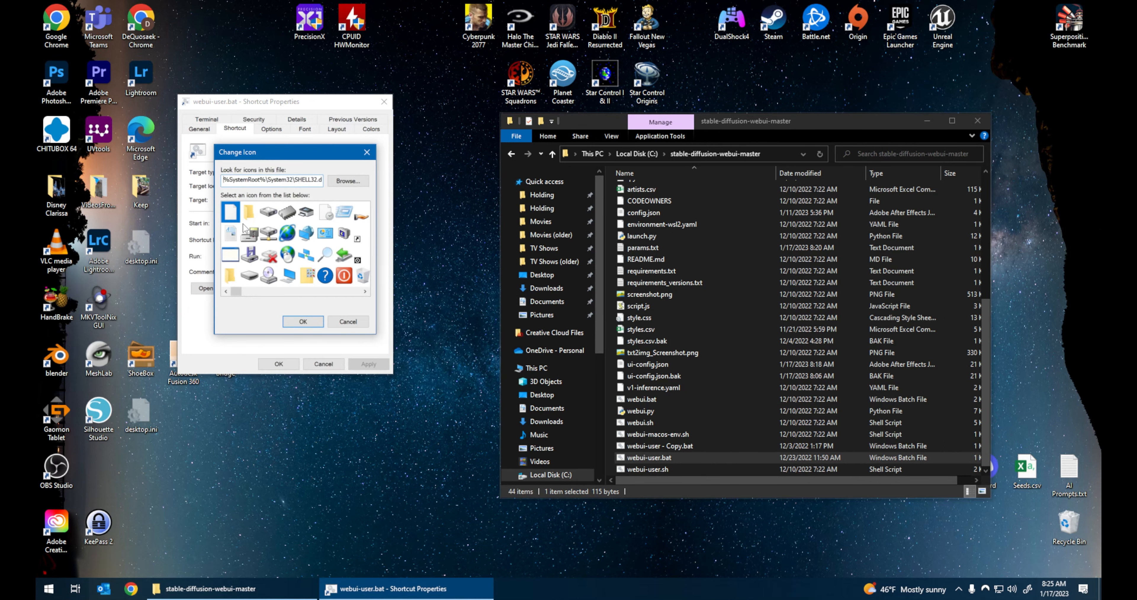
Step: Browse the SHELL32 icons, assign a monitor icon to the shortcut and save its properties
click(365, 292)
click(366, 292)
click(365, 292)
click(365, 292)
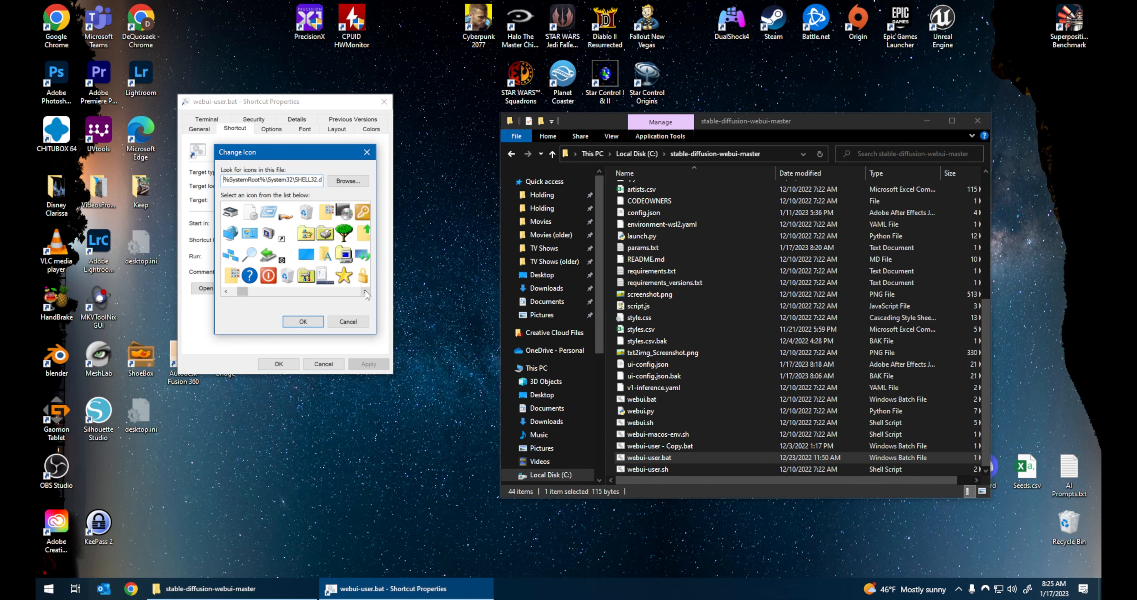
click(366, 292)
click(366, 292)
click(365, 292)
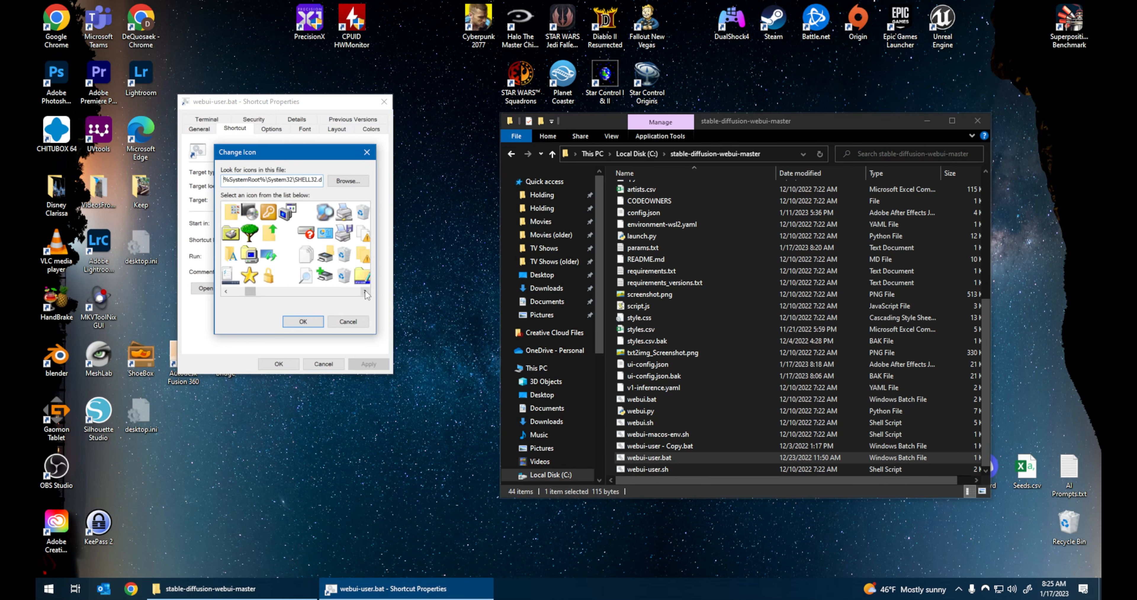
click(365, 292)
click(366, 291)
click(366, 292)
click(366, 292)
click(366, 292)
click(366, 292)
click(365, 292)
click(366, 292)
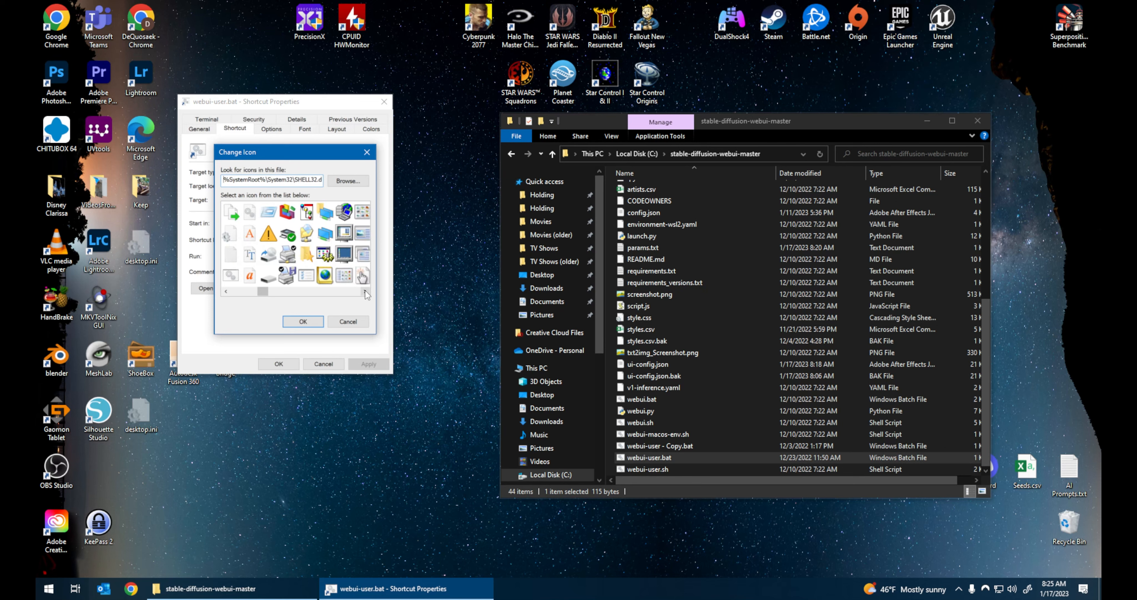
click(365, 291)
click(366, 292)
click(366, 291)
click(366, 291)
click(365, 292)
click(366, 291)
click(366, 292)
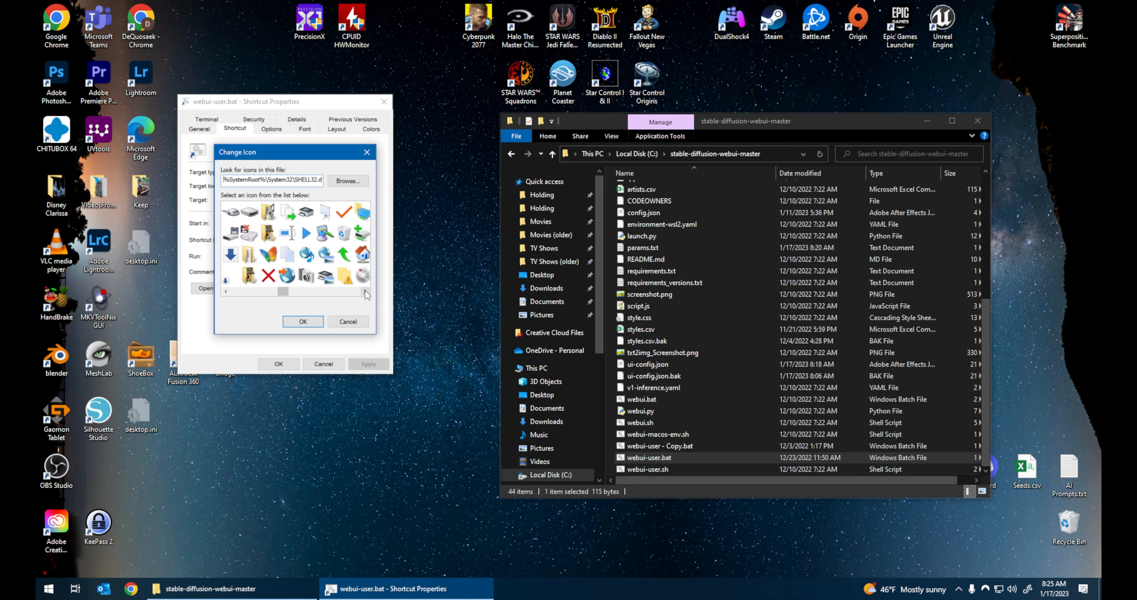
click(322, 236)
double_click(326, 235)
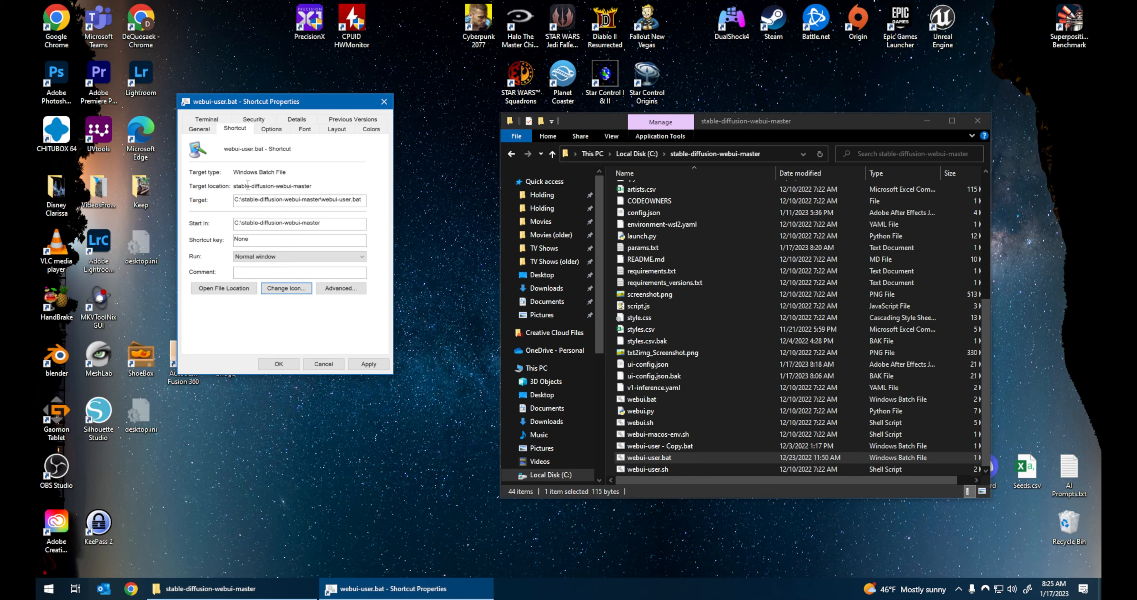
click(288, 366)
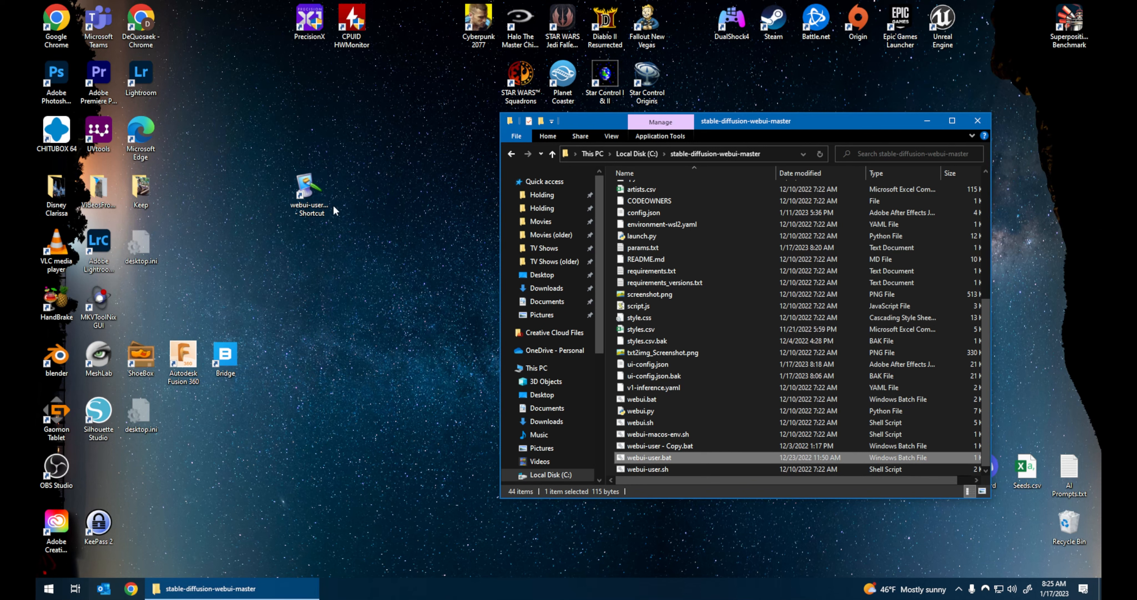
Step: Rename the desktop shortcut to "Stable Diffusion" and place it beside the PrecisionX icon
click(306, 216)
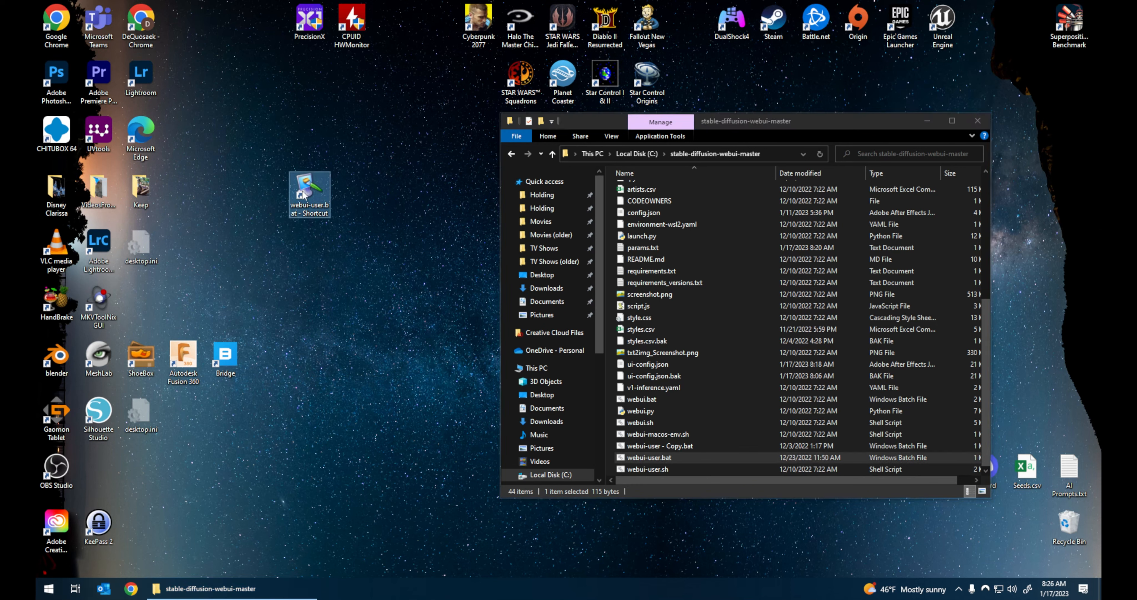
click(304, 211)
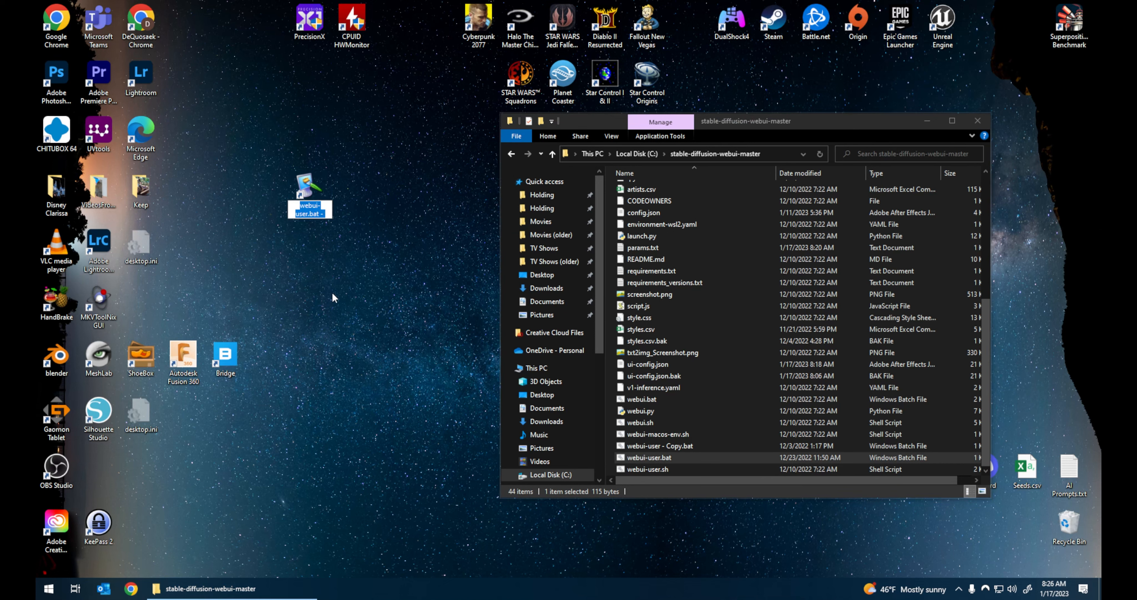
text(Stab)
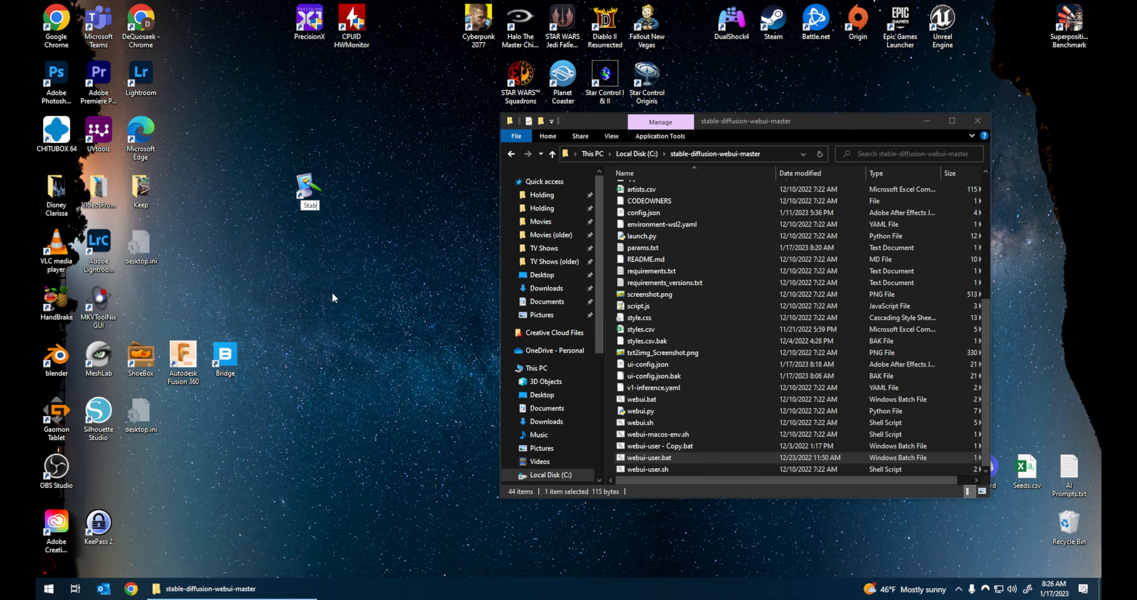
text(le Diffusion)
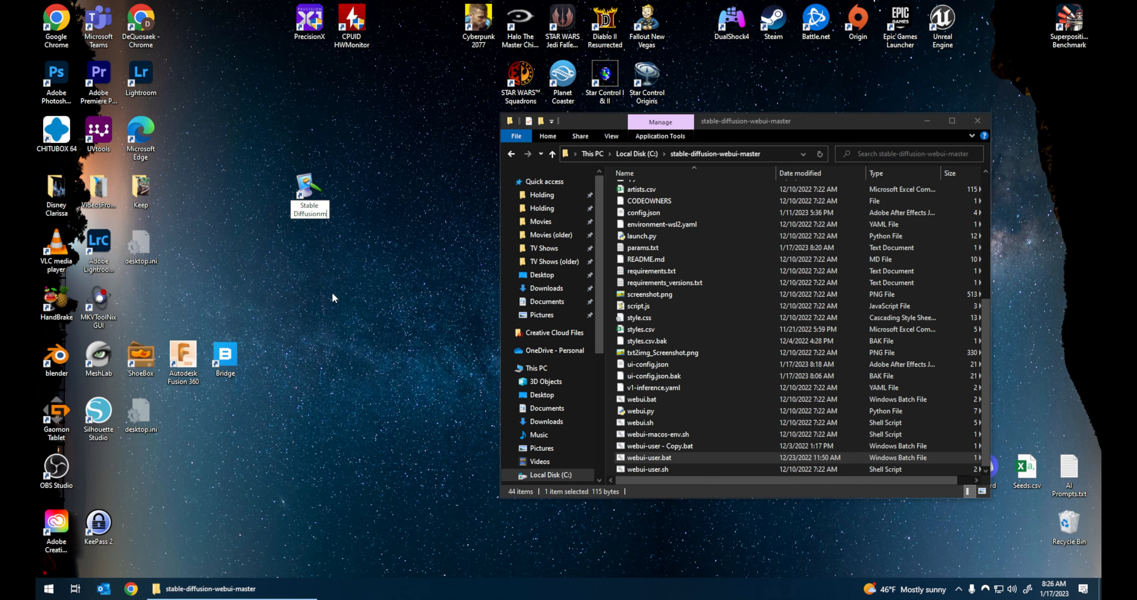
key(Return)
drag(311, 206, 273, 36)
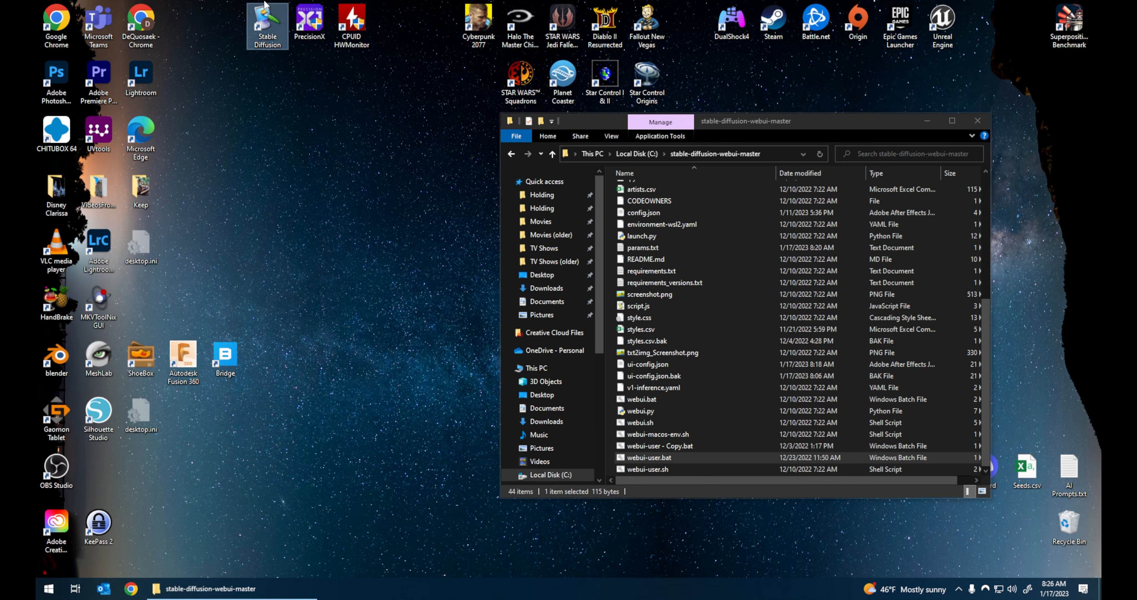
Step: Launch Stable Diffusion from its desktop shortcut and minimize the console and the File Explorer window
double_click(267, 23)
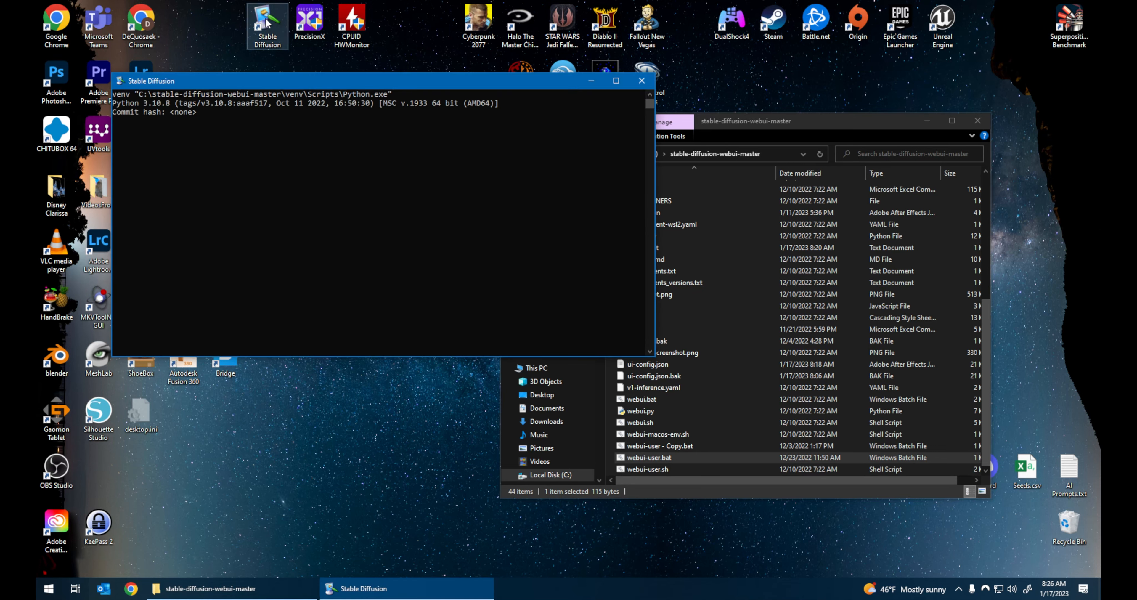
drag(361, 82, 334, 68)
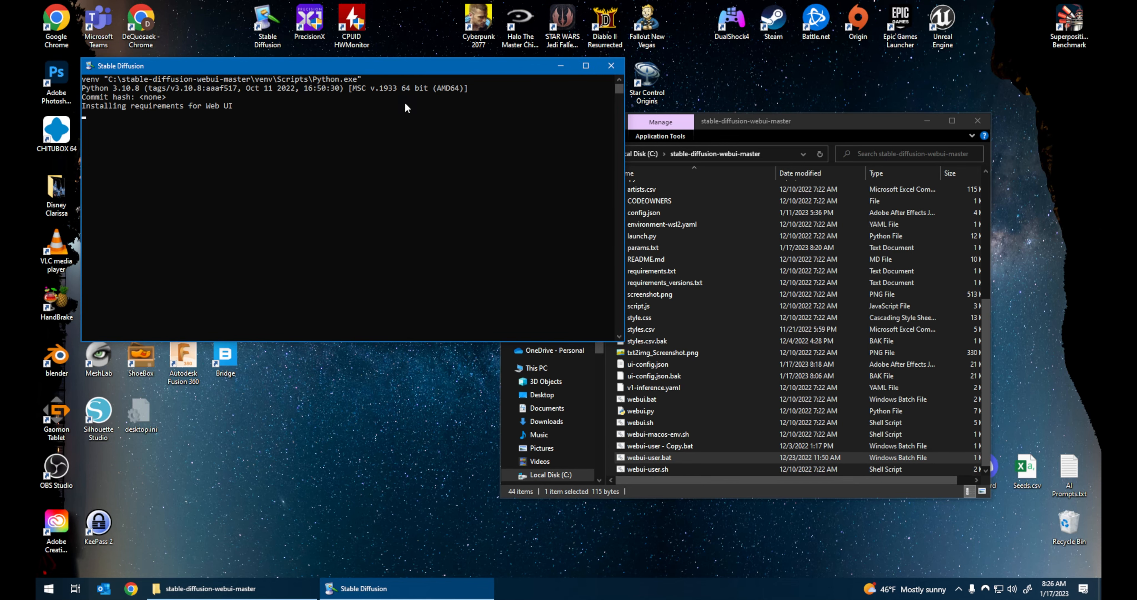
click(561, 65)
click(927, 121)
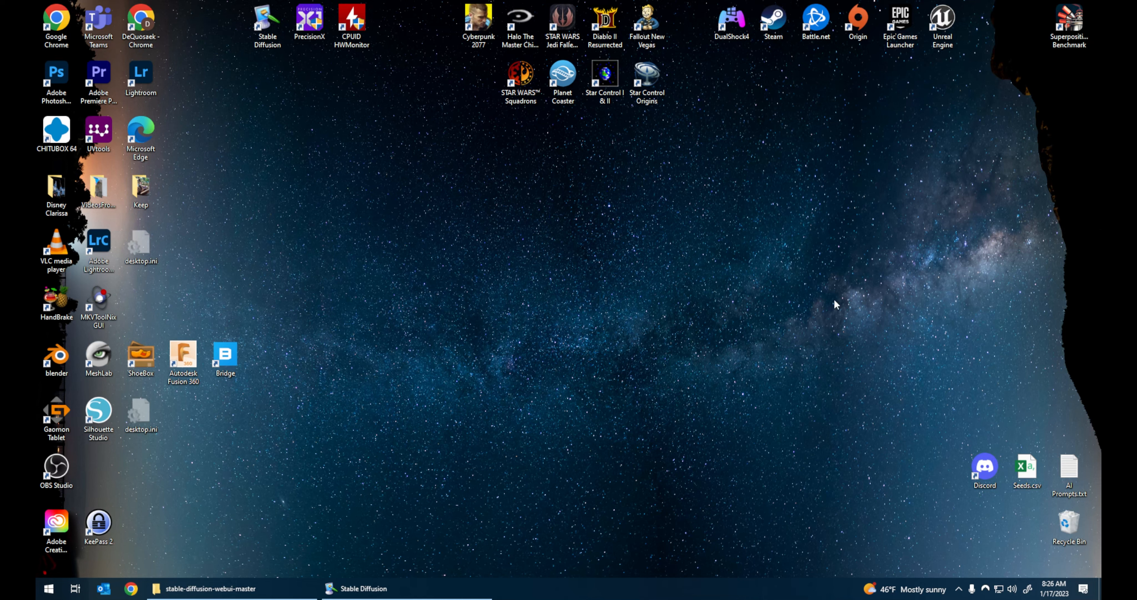
Step: Restore the Stable Diffusion console and minimize the YouTube browser window
click(406, 589)
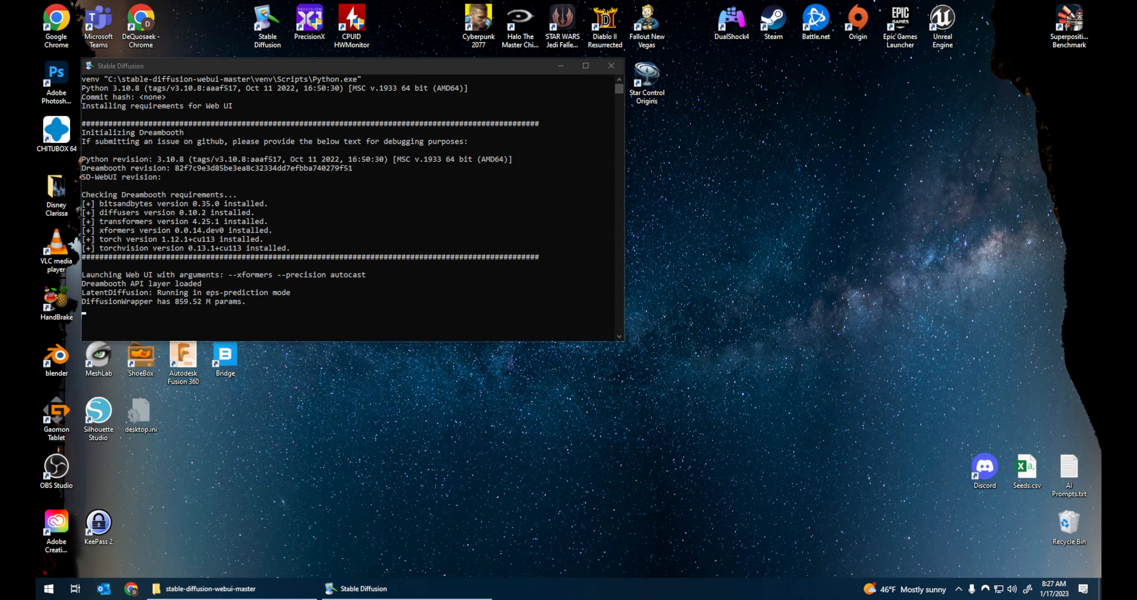
drag(1101, 183, 419, 296)
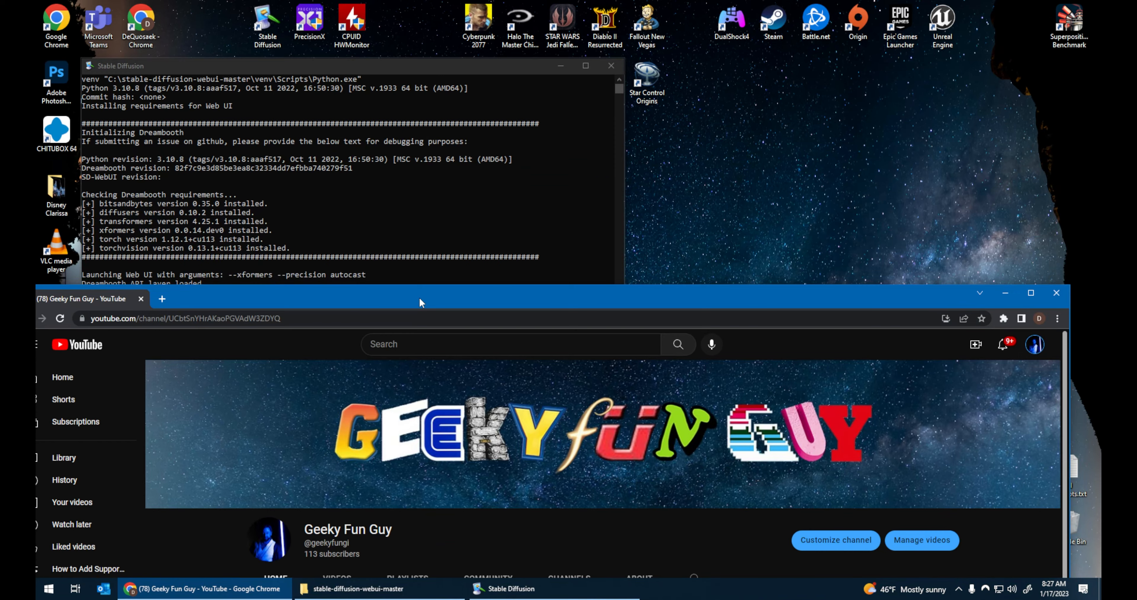
click(1005, 293)
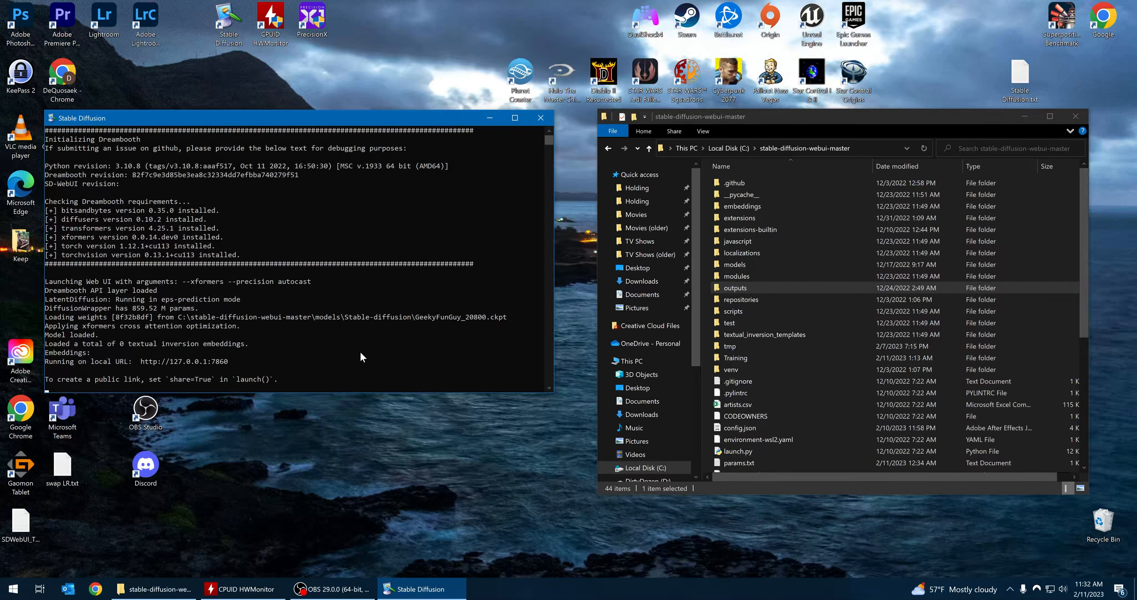
click(142, 360)
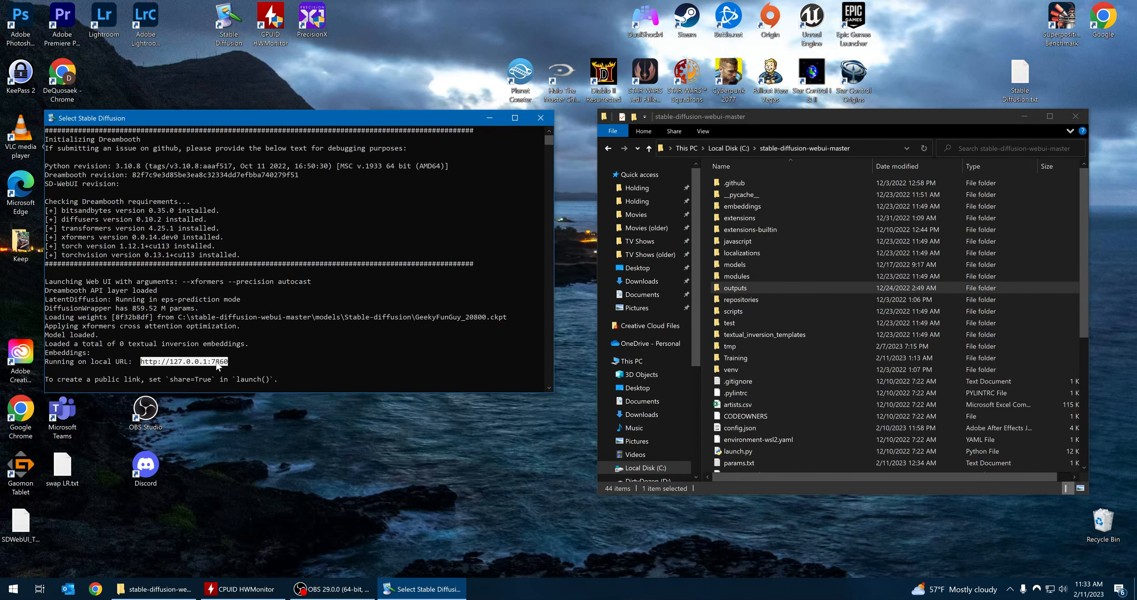
key(ctrl+c)
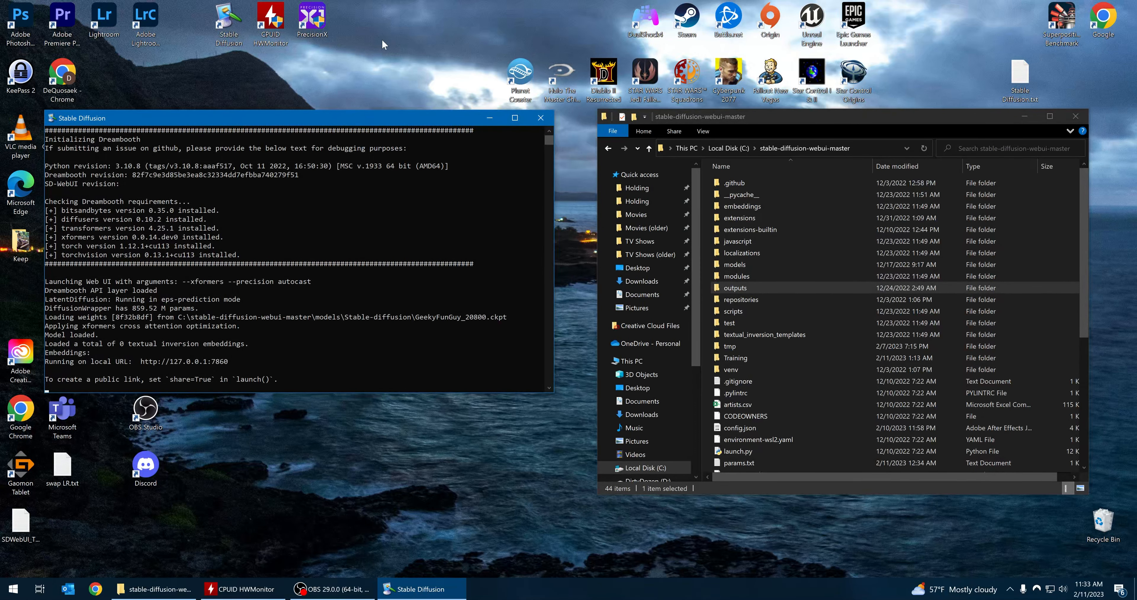
right_click(374, 60)
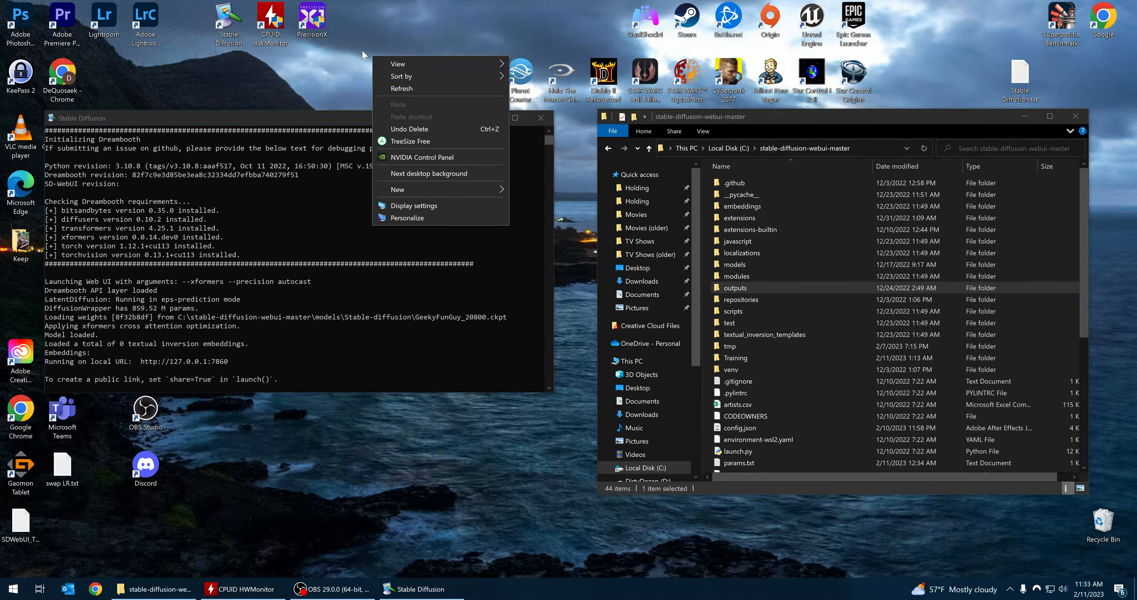
mouse_move(422, 196)
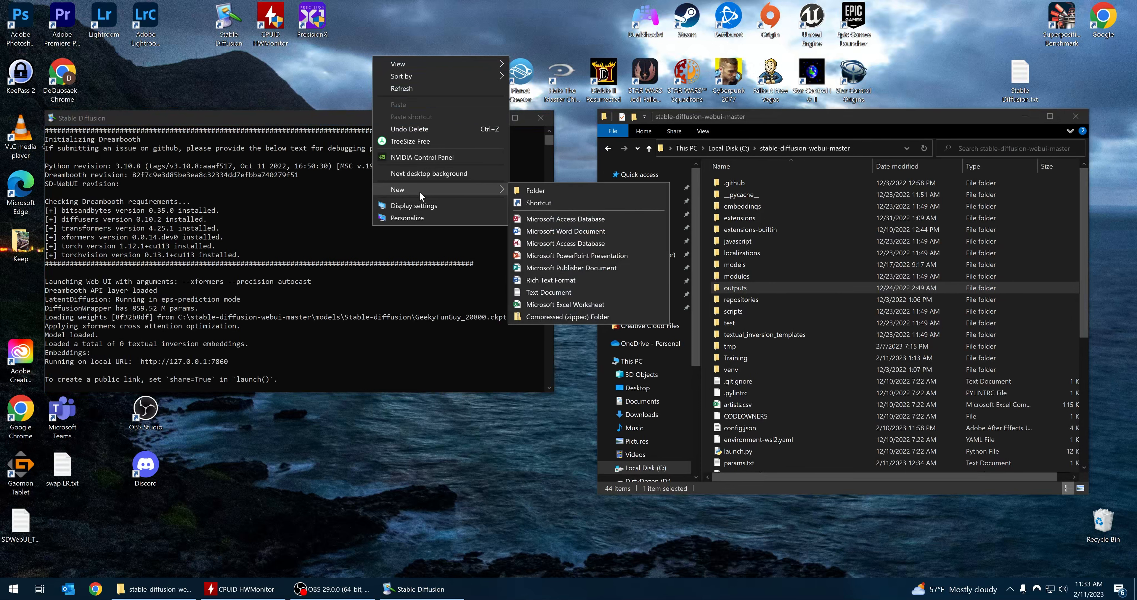
click(544, 202)
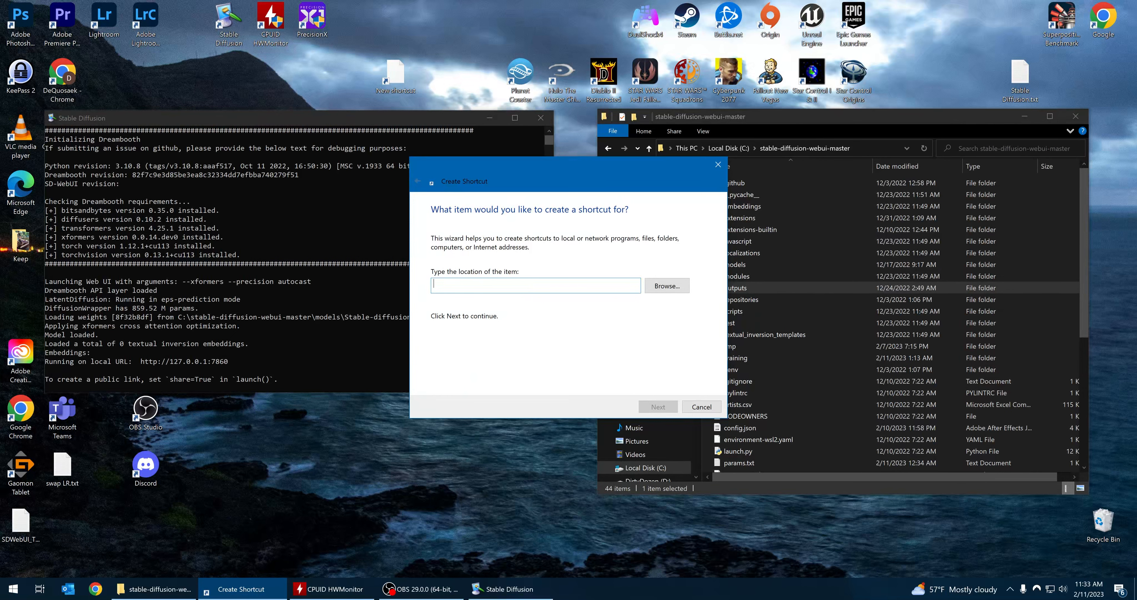
key(ctrl+v)
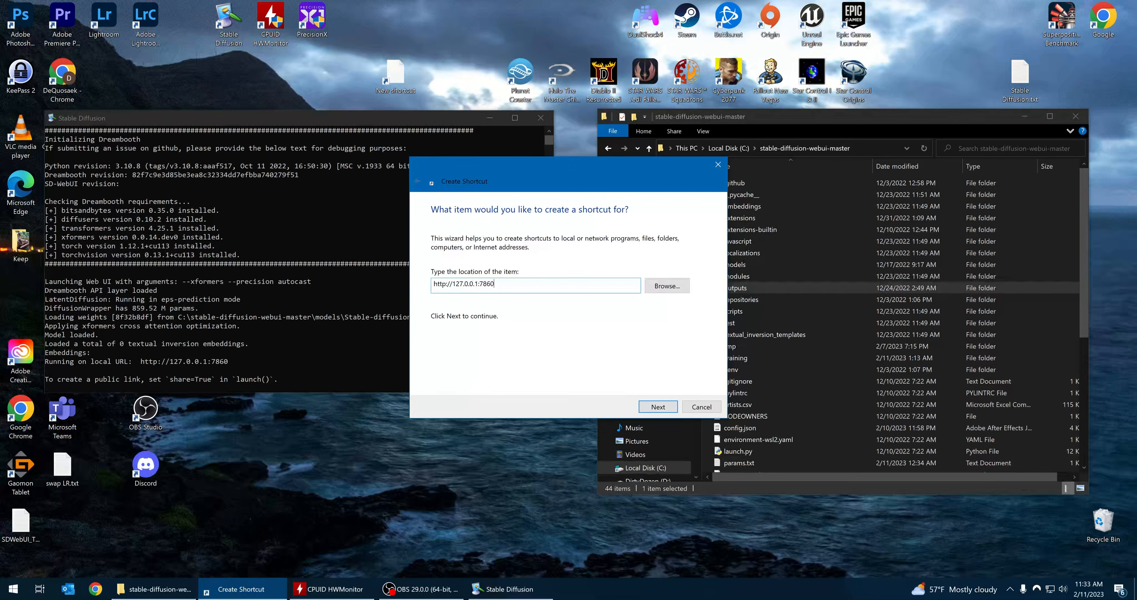
drag(497, 285, 392, 288)
key(ctrl+c)
key(Delete)
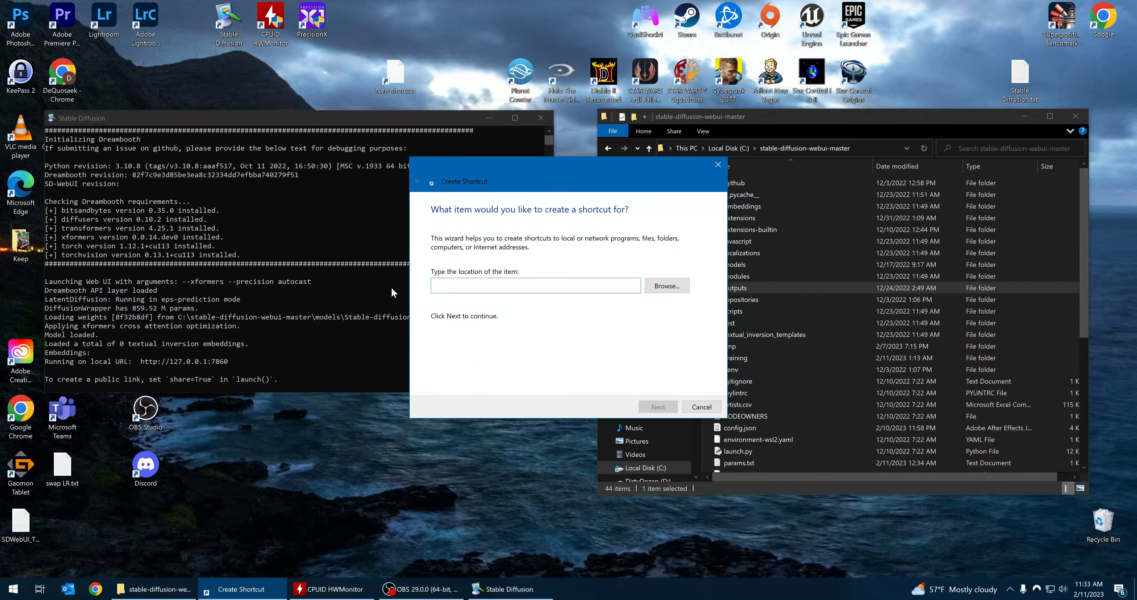
right_click(462, 284)
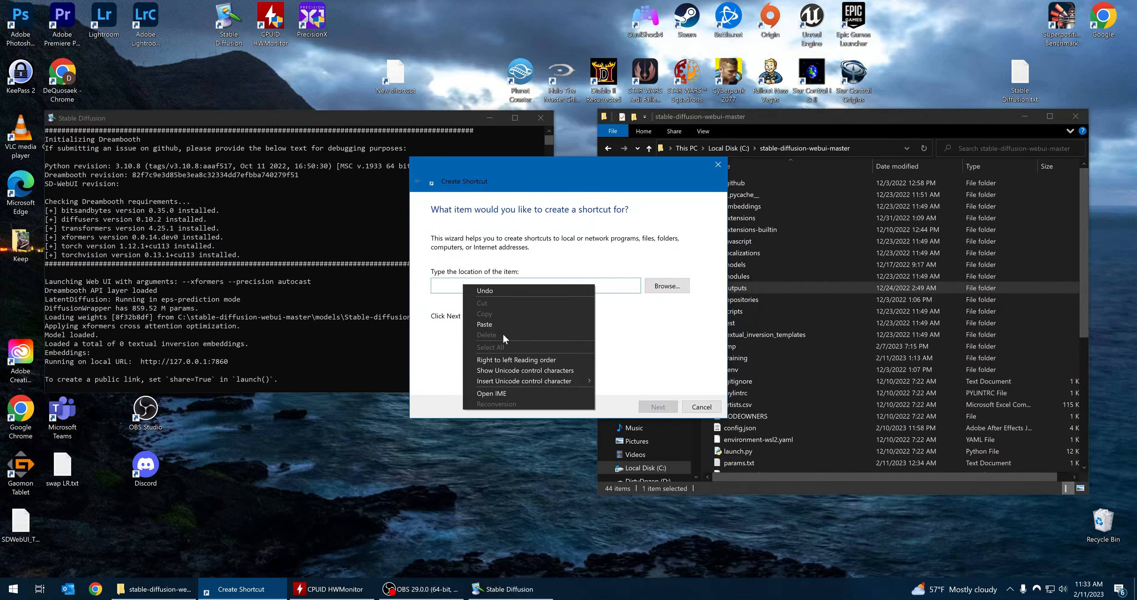
click(503, 324)
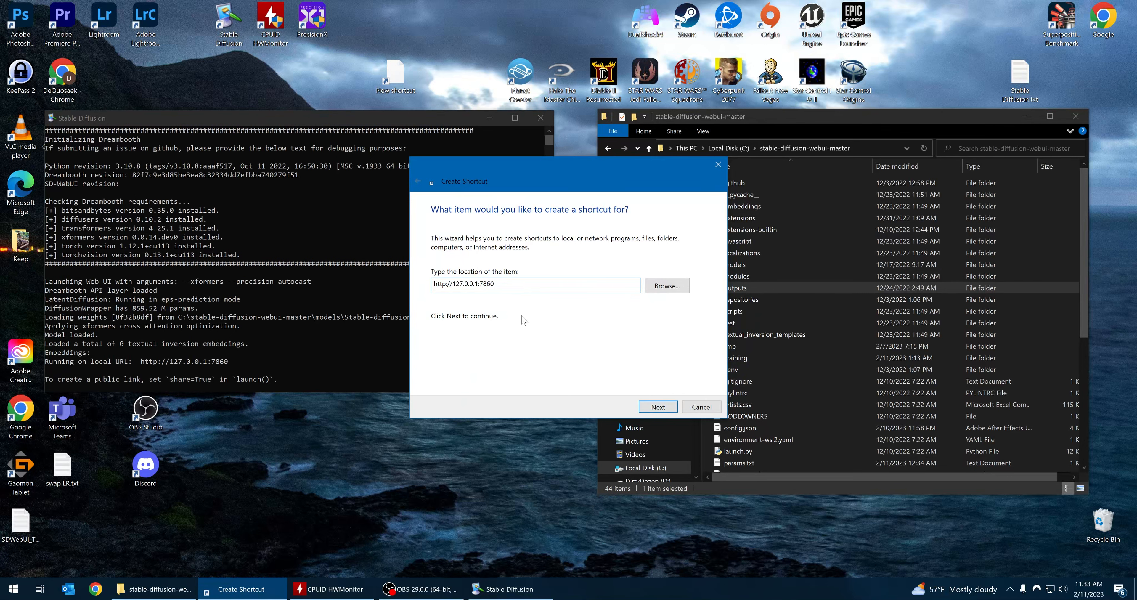
drag(452, 283, 475, 284)
key(End)
click(657, 407)
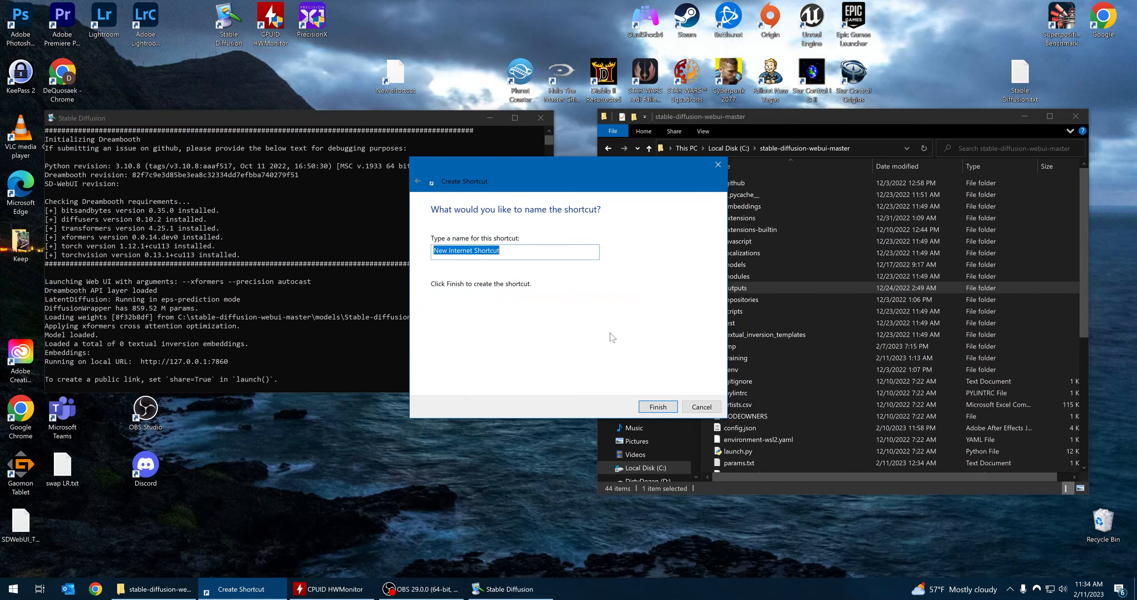
Step: Name the web shortcut "Stable Diffusion WebUI" and finish creating it
text(St)
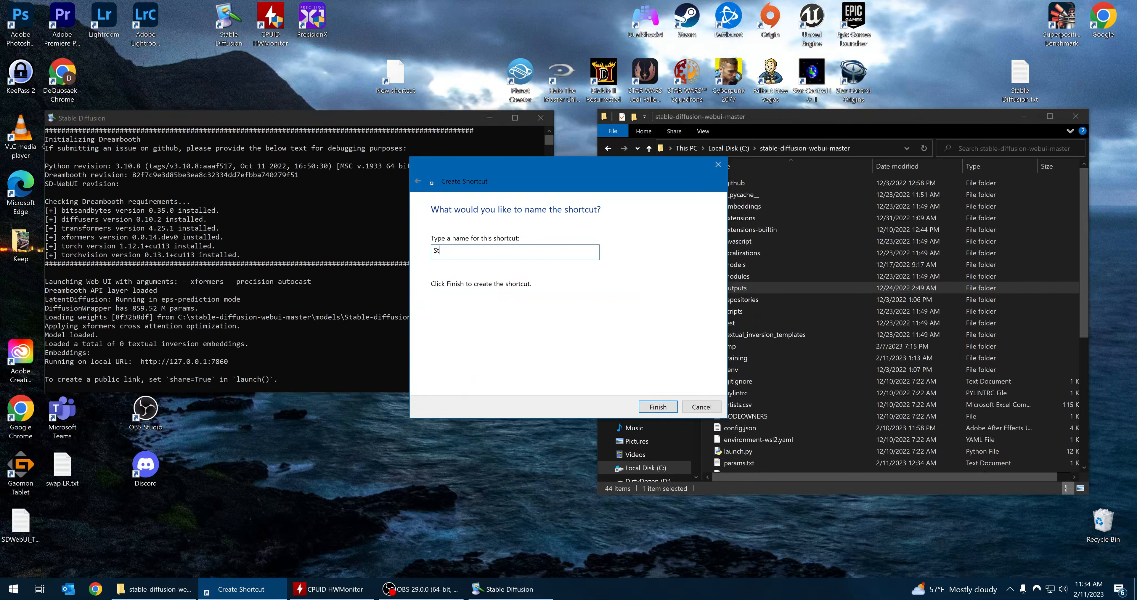
text(able Diffusion WebUI)
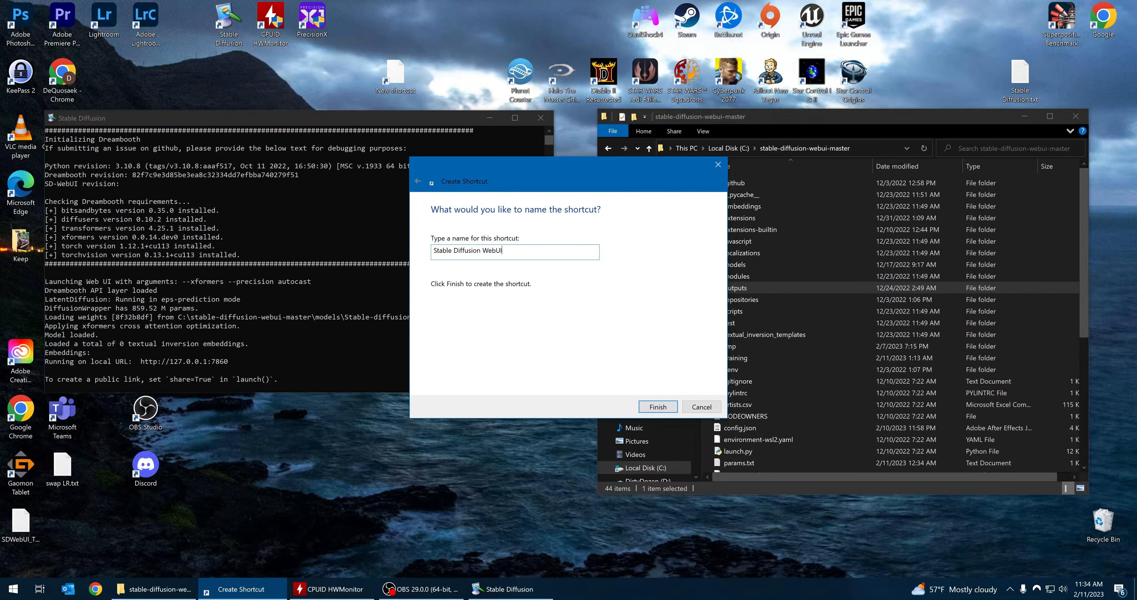
click(657, 408)
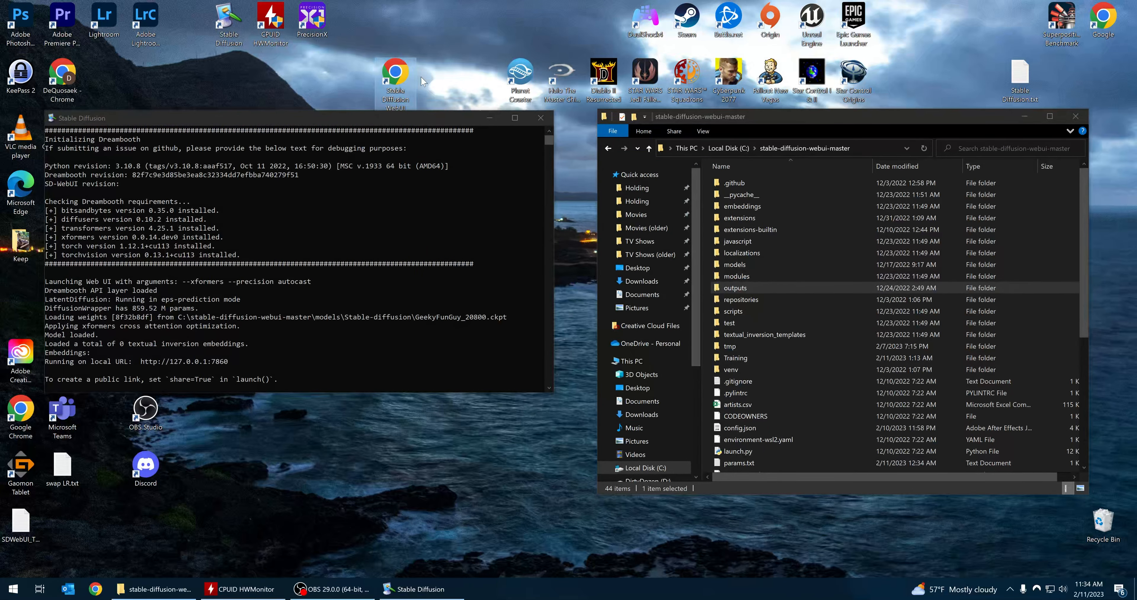
Step: Open the Stable Diffusion WebUI shortcut's properties and load the default SHELL32.dll icons in place of the Chrome ones
right_click(396, 72)
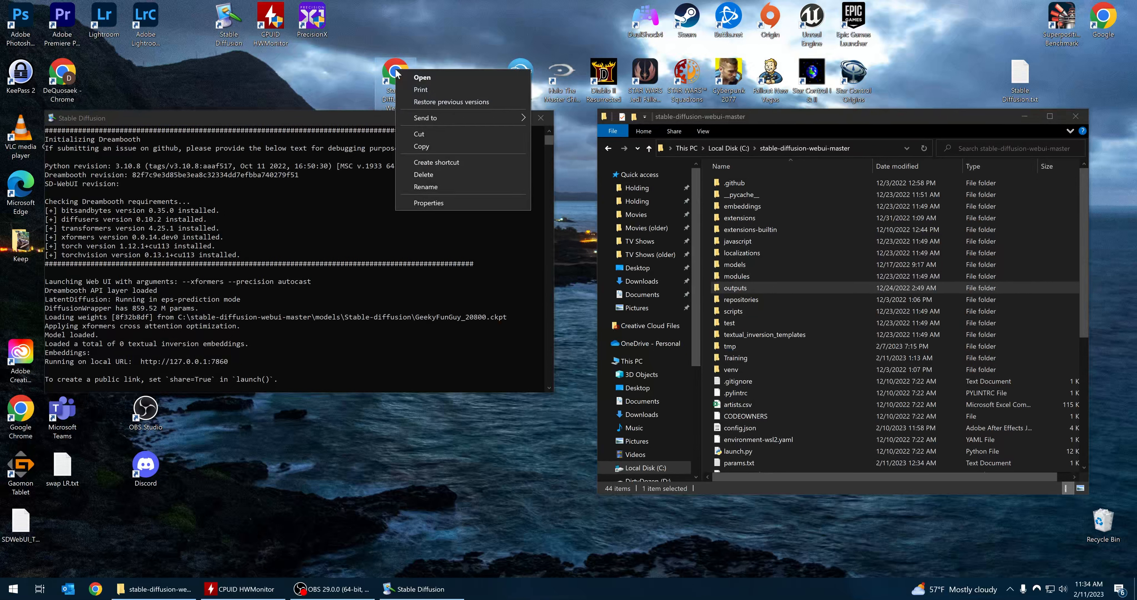
click(439, 201)
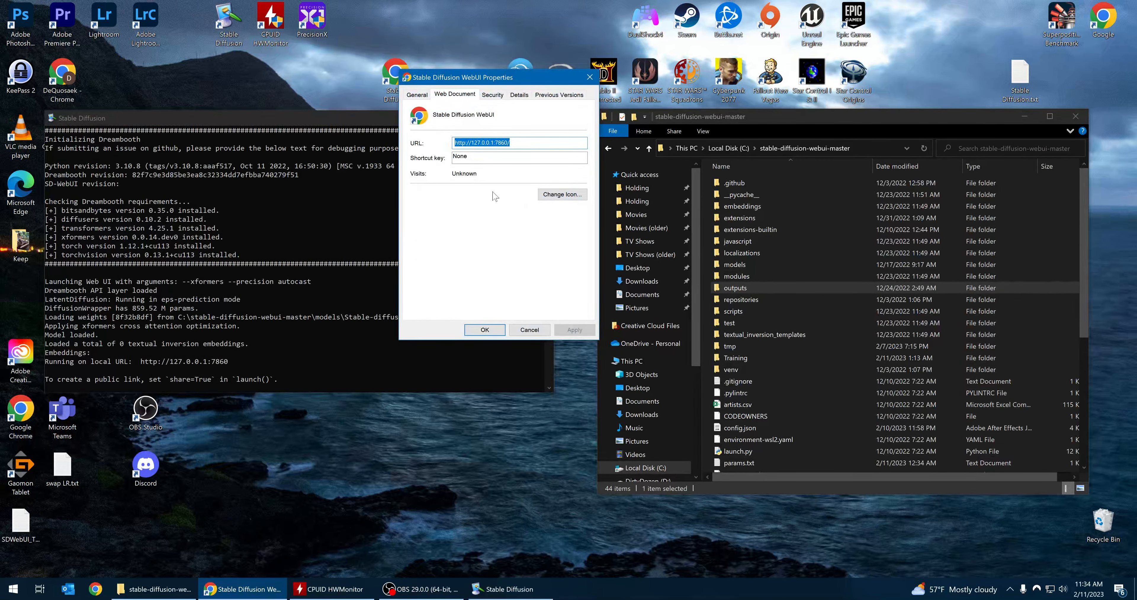
click(561, 195)
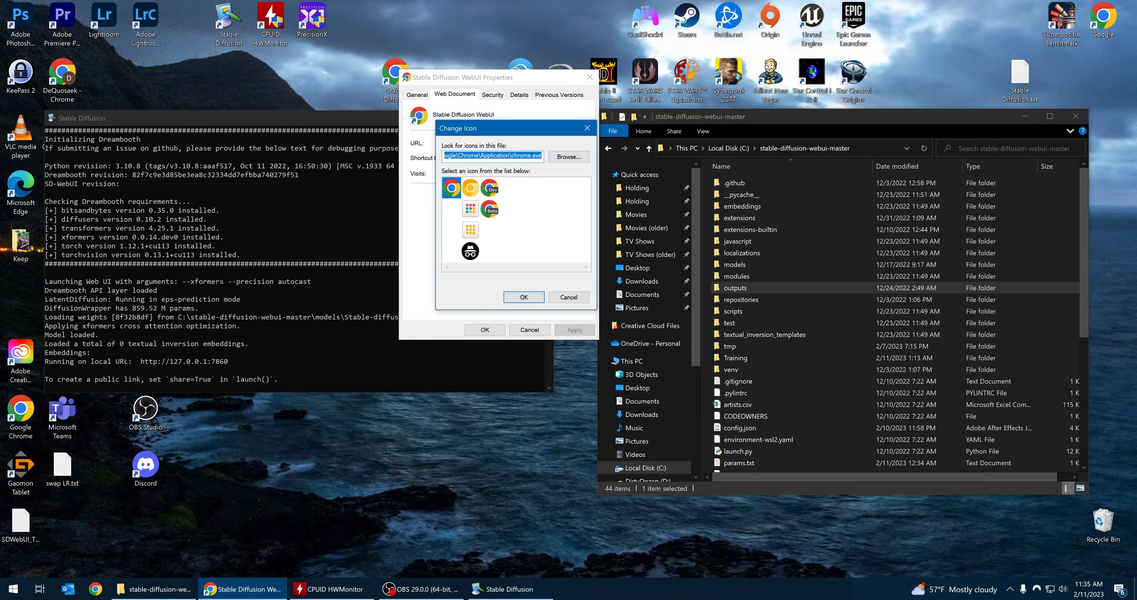
key(BackSpace)
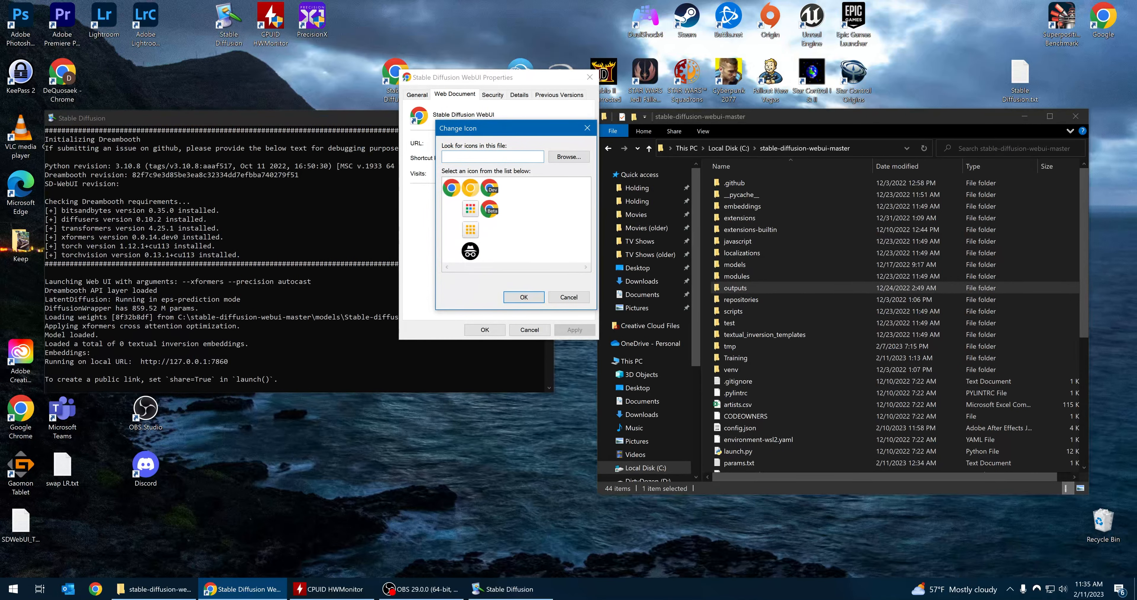
key(Return)
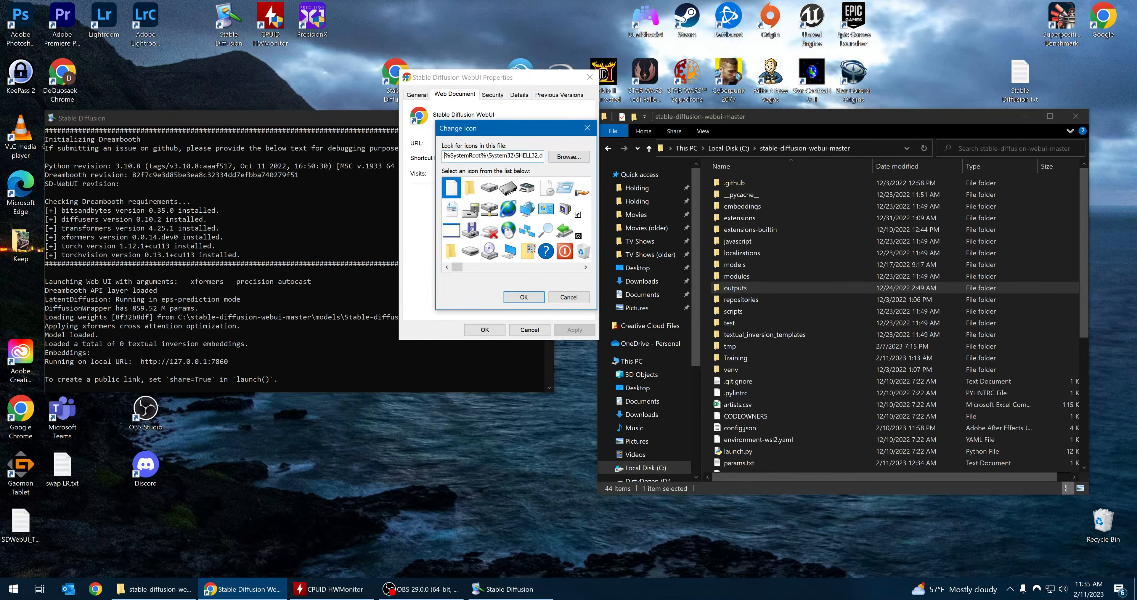
Step: Assign the picture collage icon near the end of the SHELL32.dll list to the shortcut and save its properties
drag(486, 155, 544, 155)
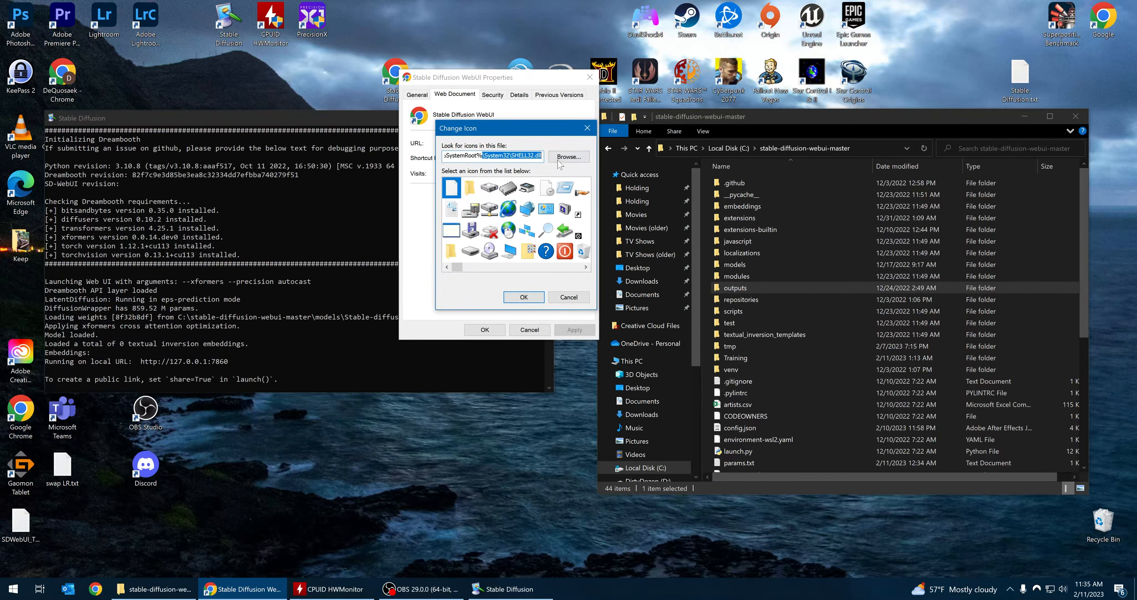
scroll(509, 207, right, 10)
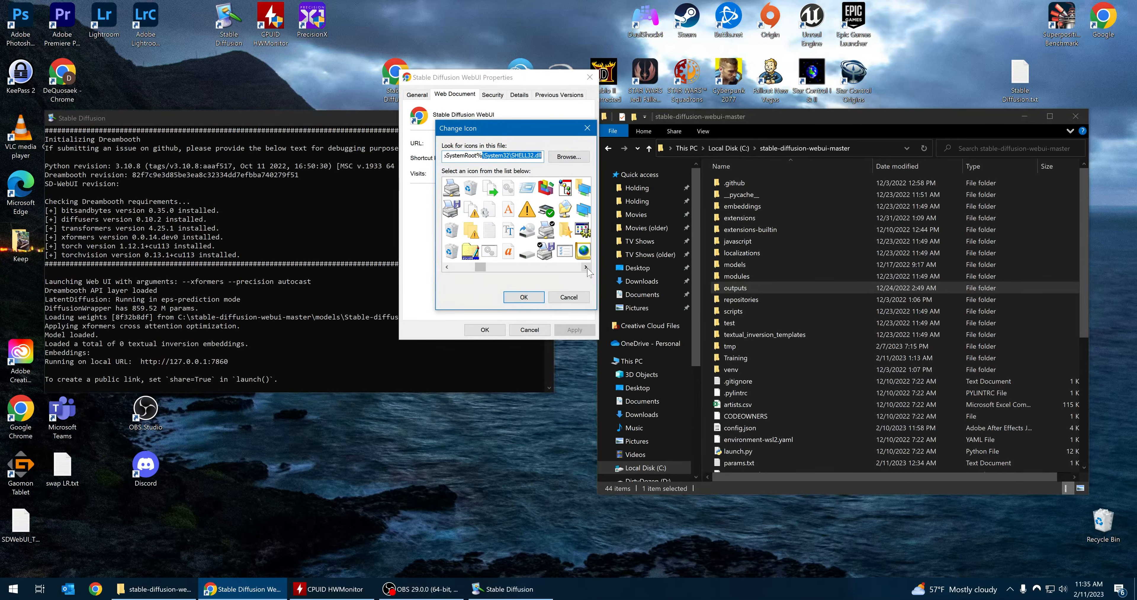
drag(479, 267, 584, 270)
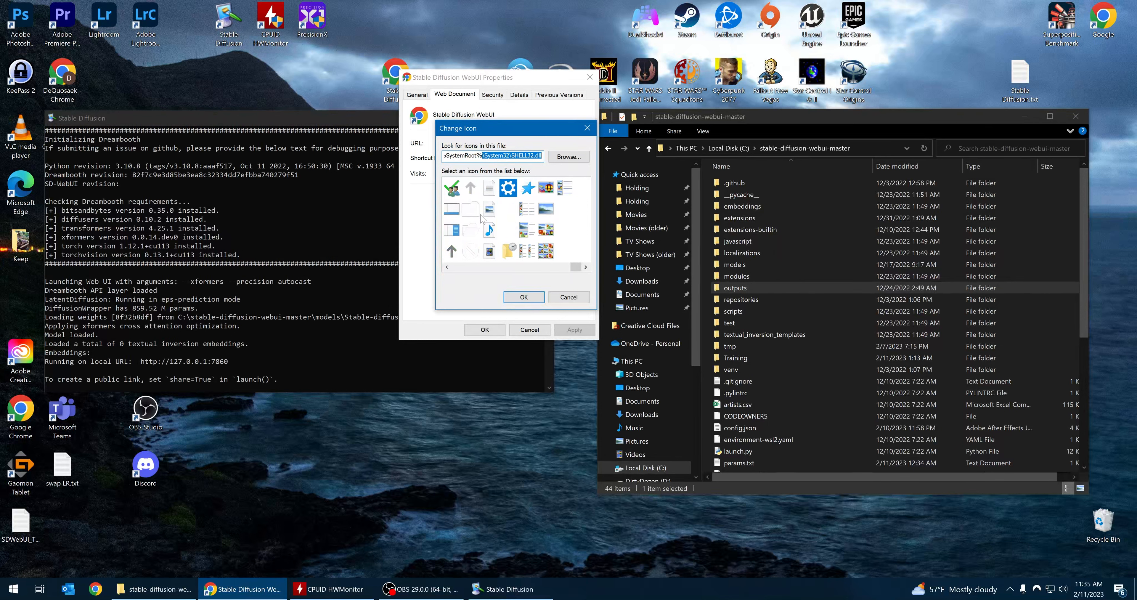
click(548, 231)
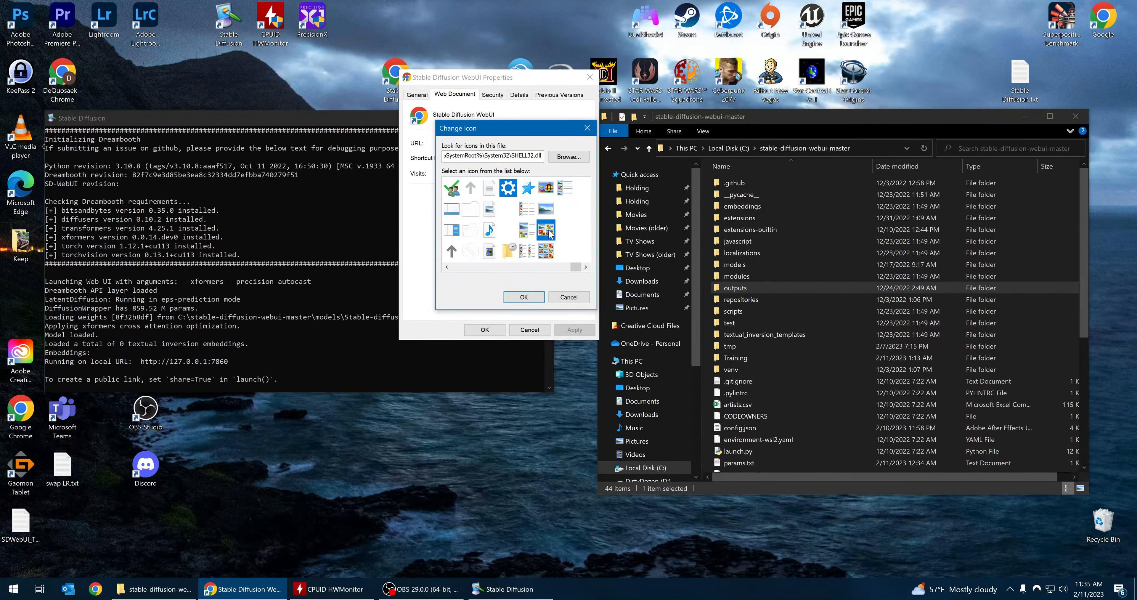
click(524, 297)
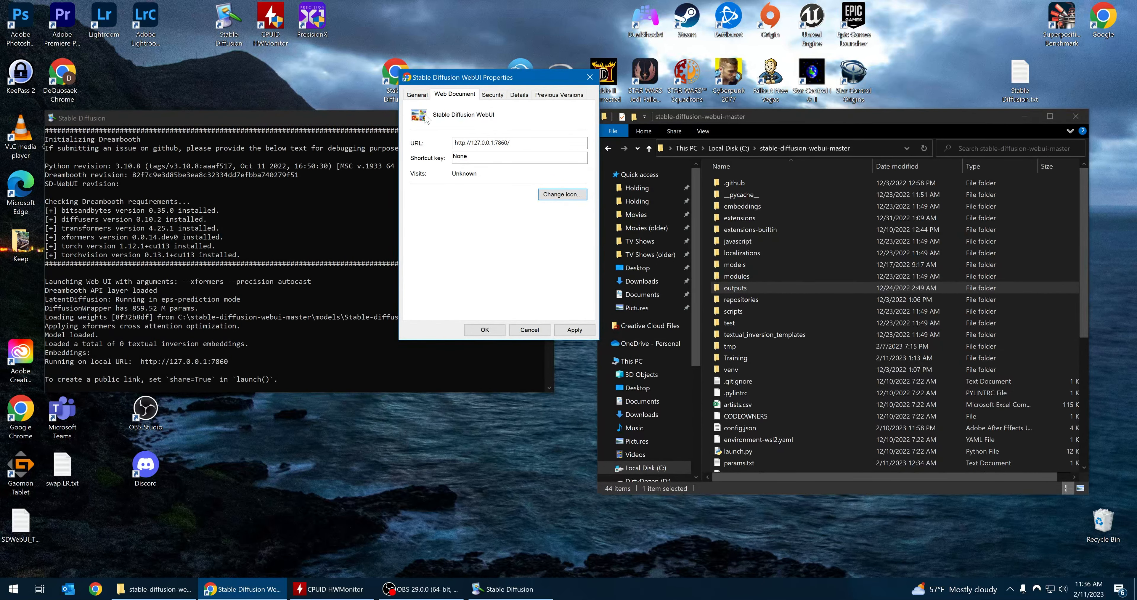
click(484, 330)
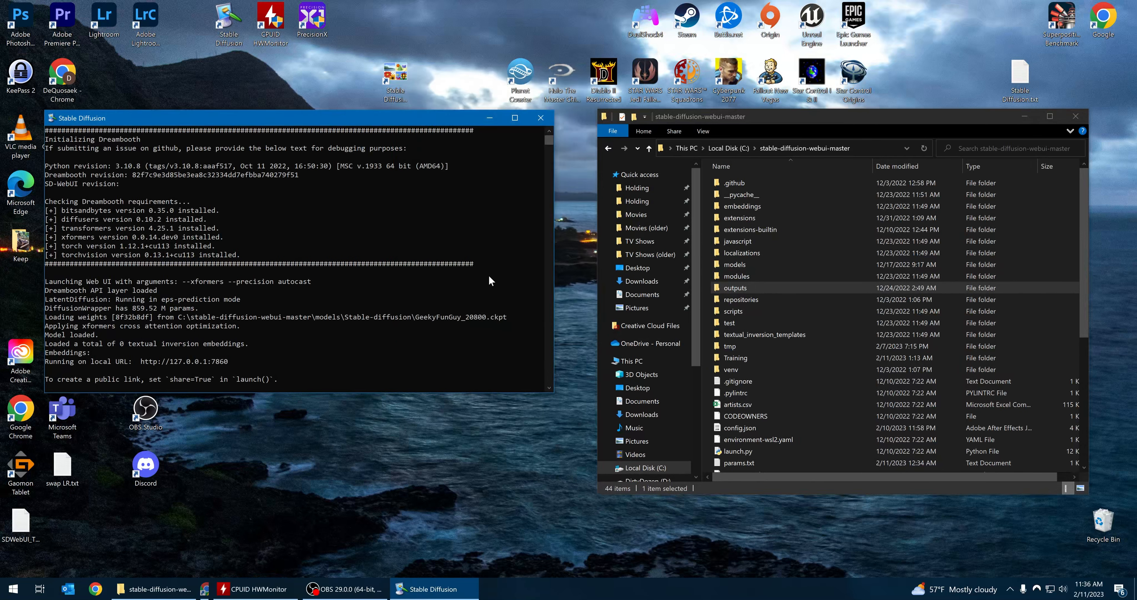
Step: Place the Stable Diffusion WebUI shortcut directly below the Stable Diffusion icon and open it
drag(406, 78, 240, 71)
click(373, 128)
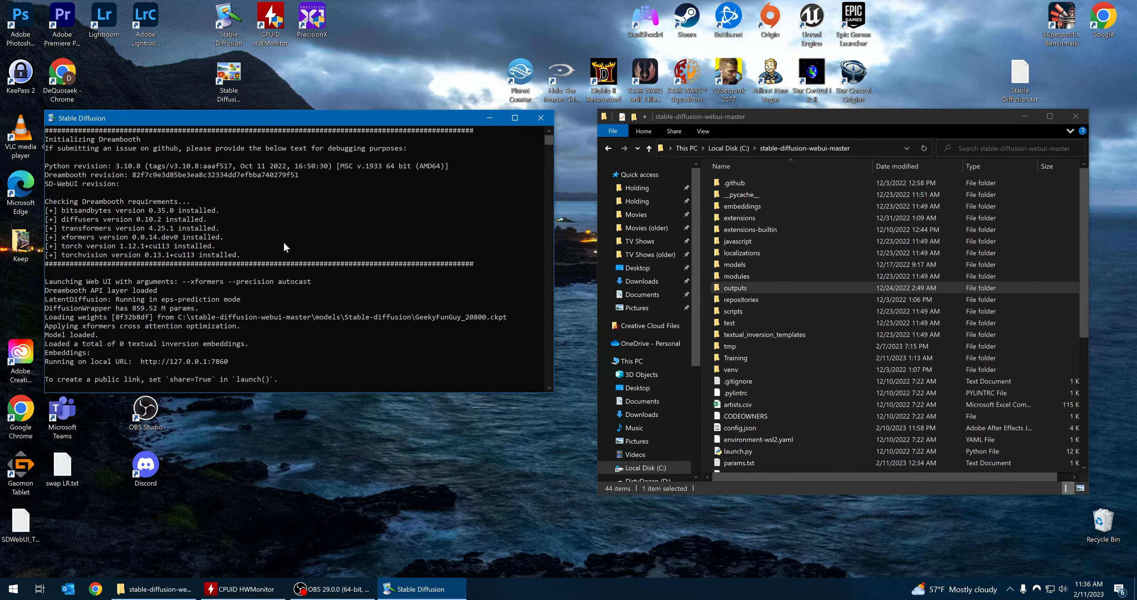
double_click(227, 73)
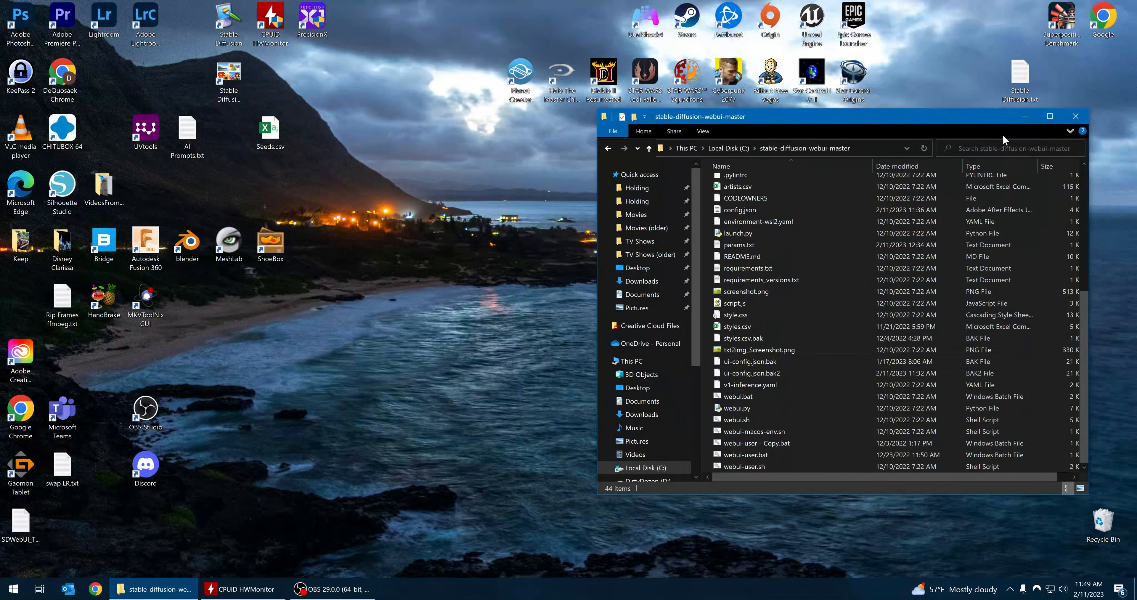
click(1024, 117)
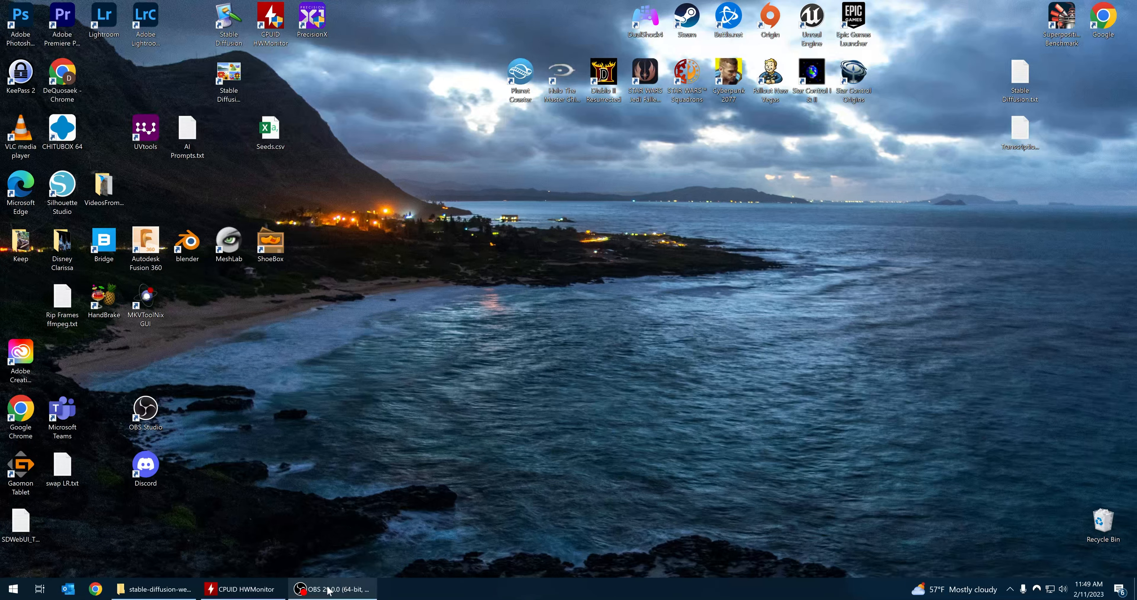
mouse_move(329, 590)
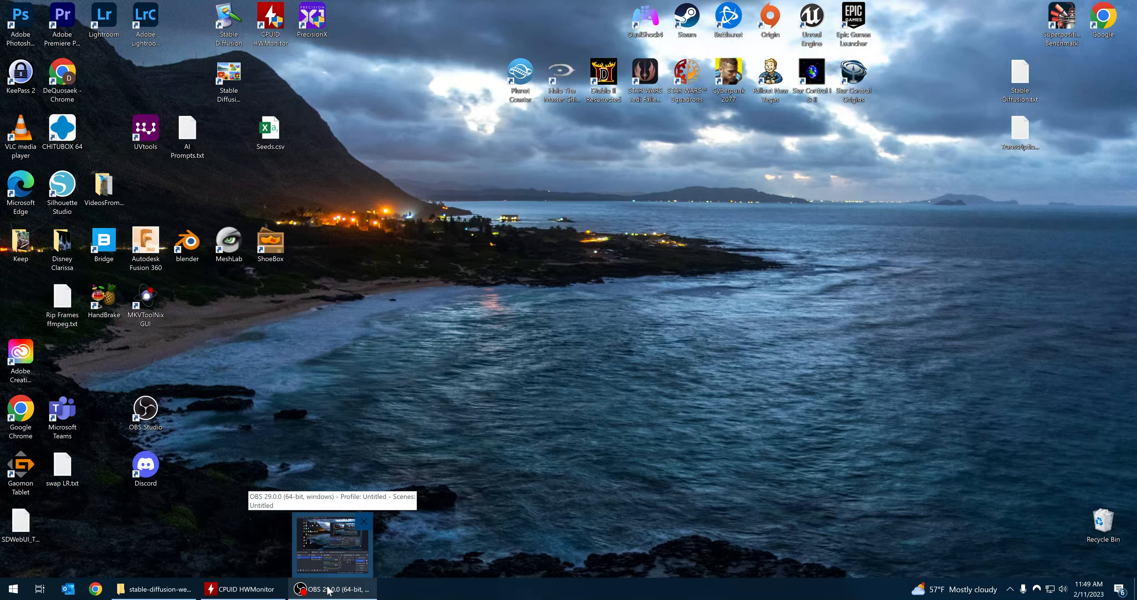
click(329, 590)
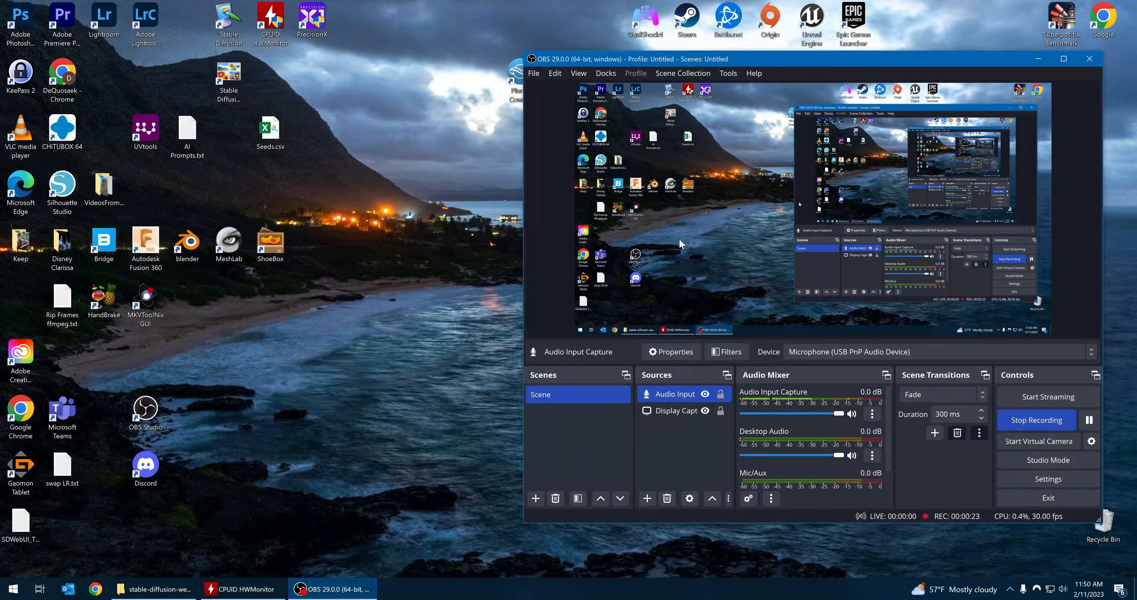
click(1038, 59)
click(154, 589)
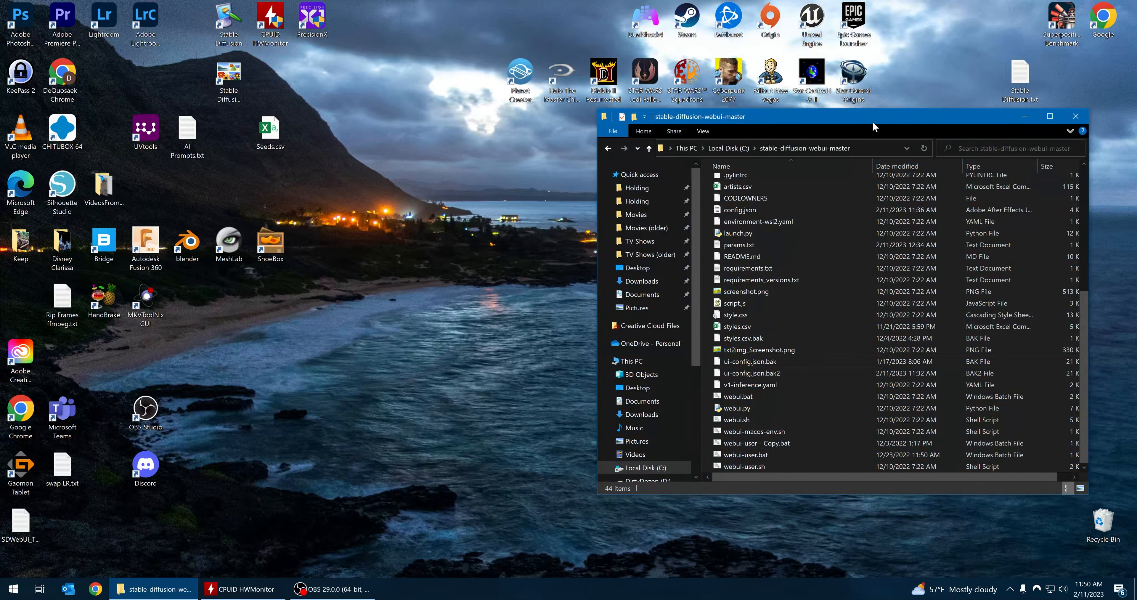
Step: Move the File Explorer window higher and navigate from This PC through Local Disk (C:) to the stable-diffusion-webui-master folder
drag(879, 120, 872, 64)
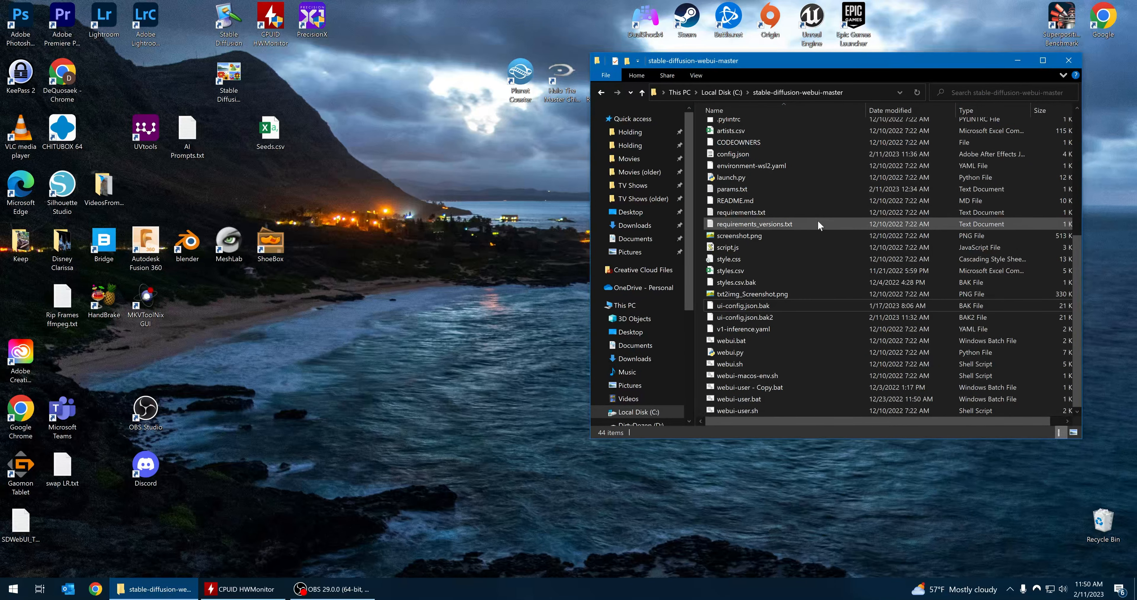
click(721, 92)
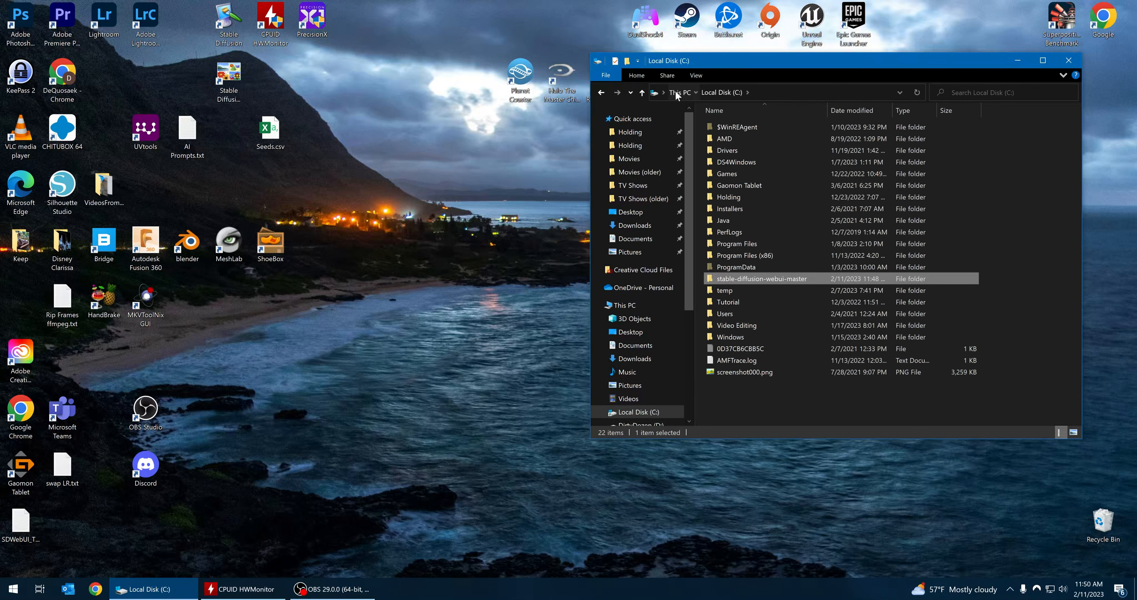
click(676, 93)
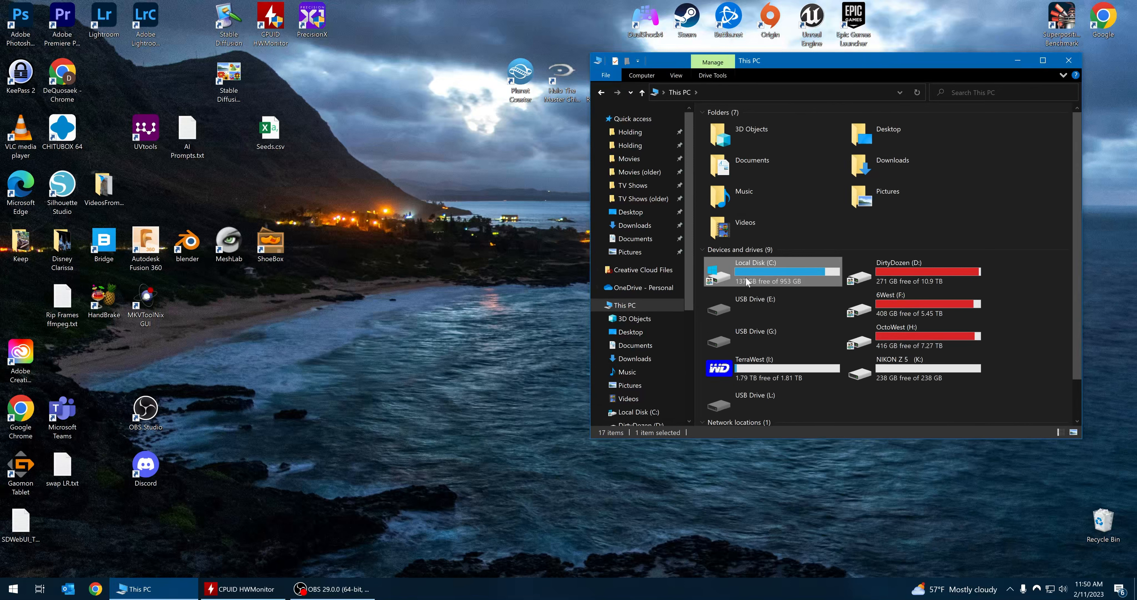
double_click(767, 268)
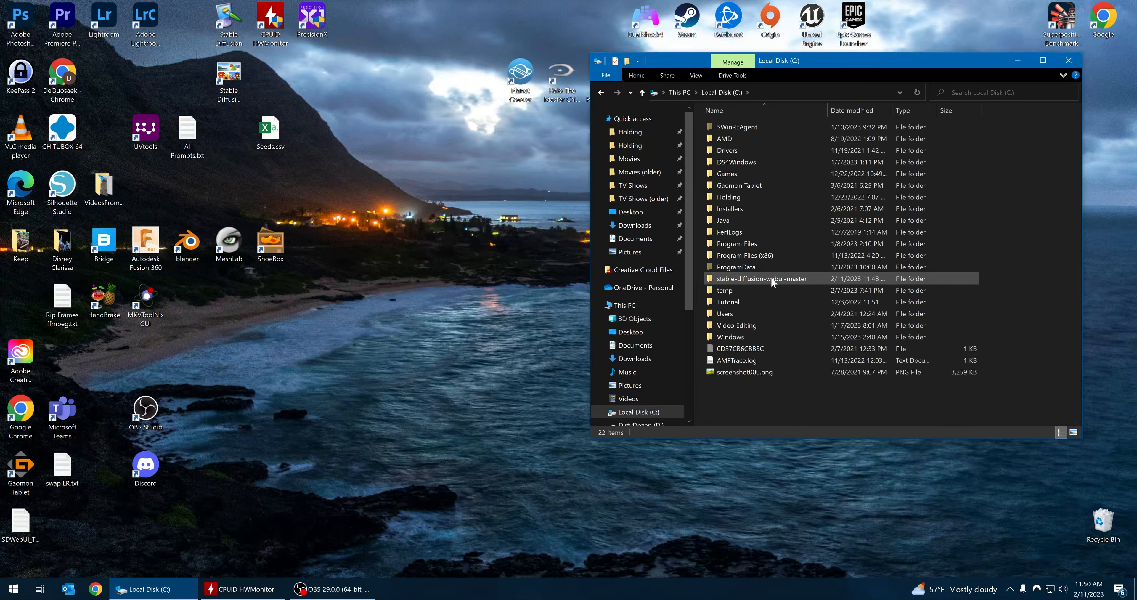
double_click(771, 277)
scroll(794, 208, down, 2)
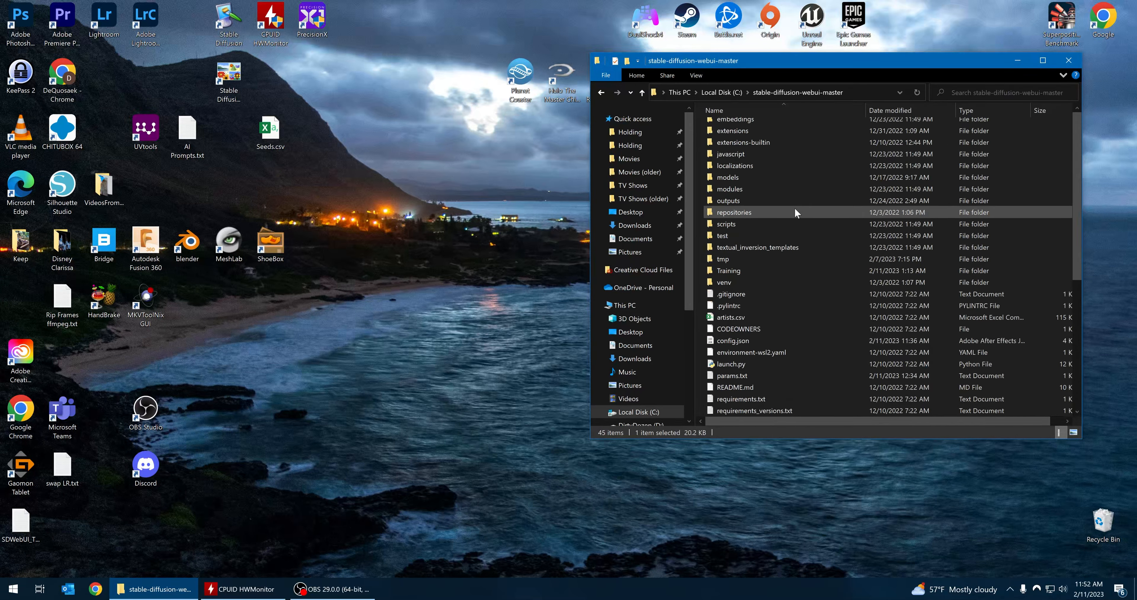
Step: Open ui-config.json from the stable-diffusion-webui-master folder in Notepad++
scroll(794, 208, down, 6)
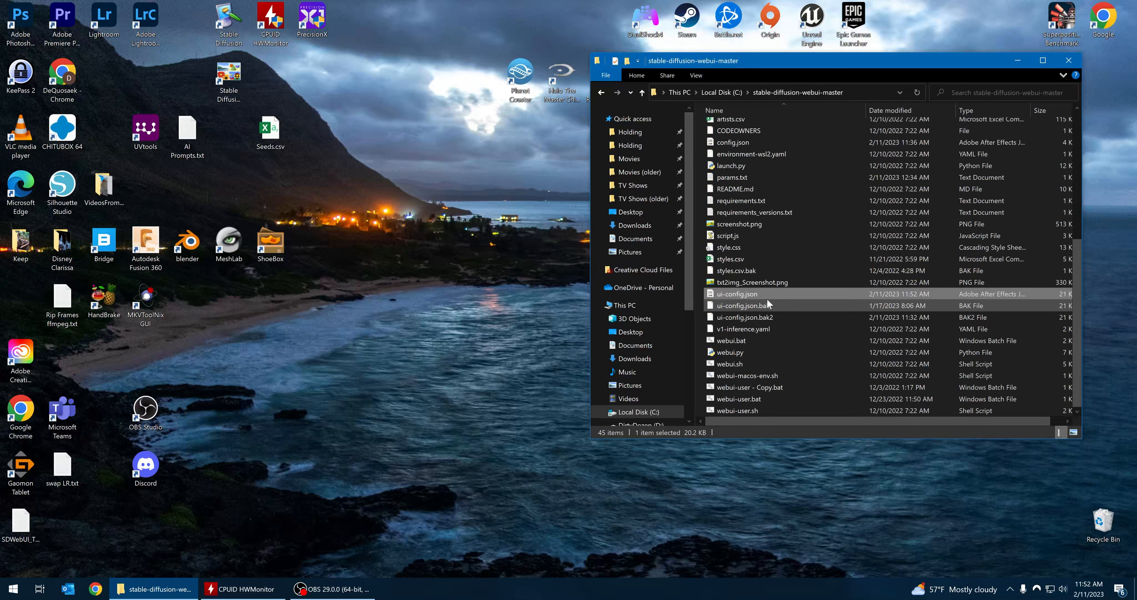
right_click(736, 293)
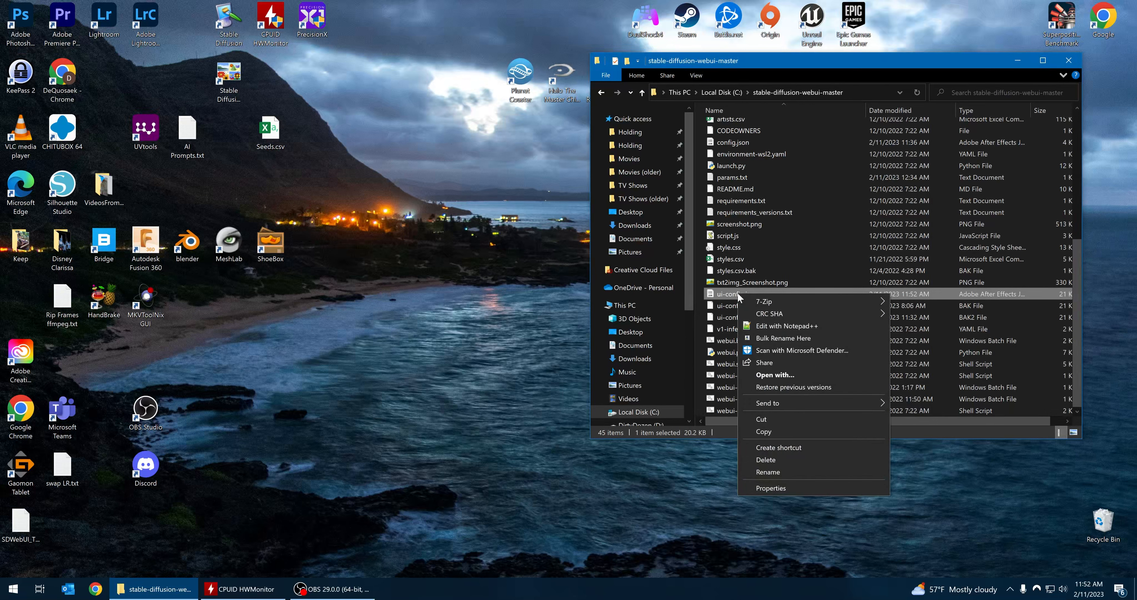
click(806, 325)
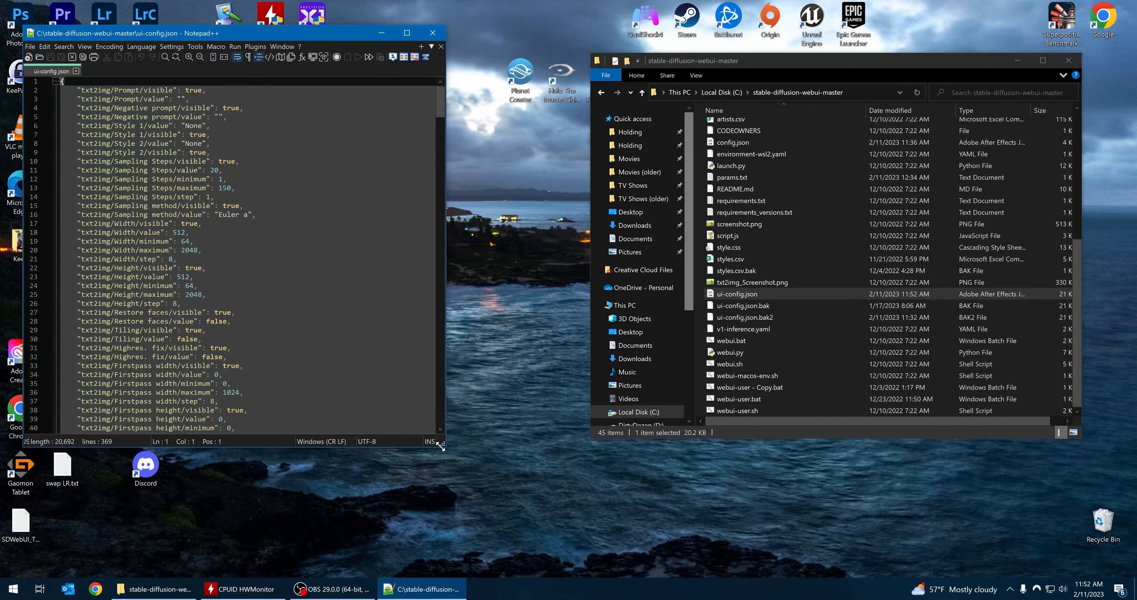
Step: Open ui-config.json in Notepad as well and arrange its window beside Notepad++ at a matching height
right_click(738, 292)
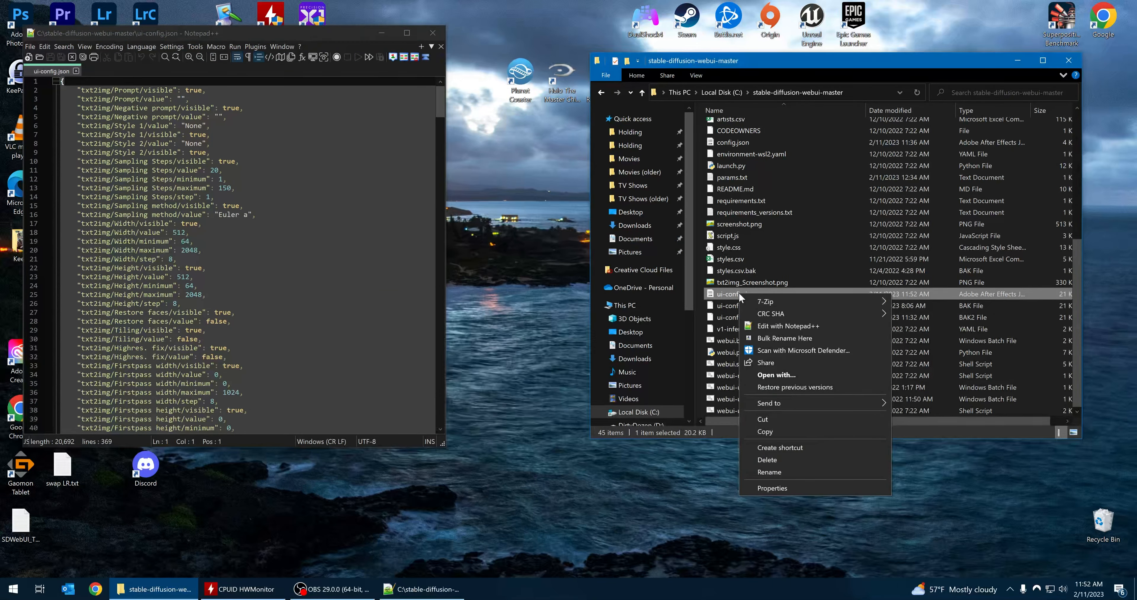
click(778, 374)
scroll(570, 282, down, 3)
scroll(571, 282, down, 2)
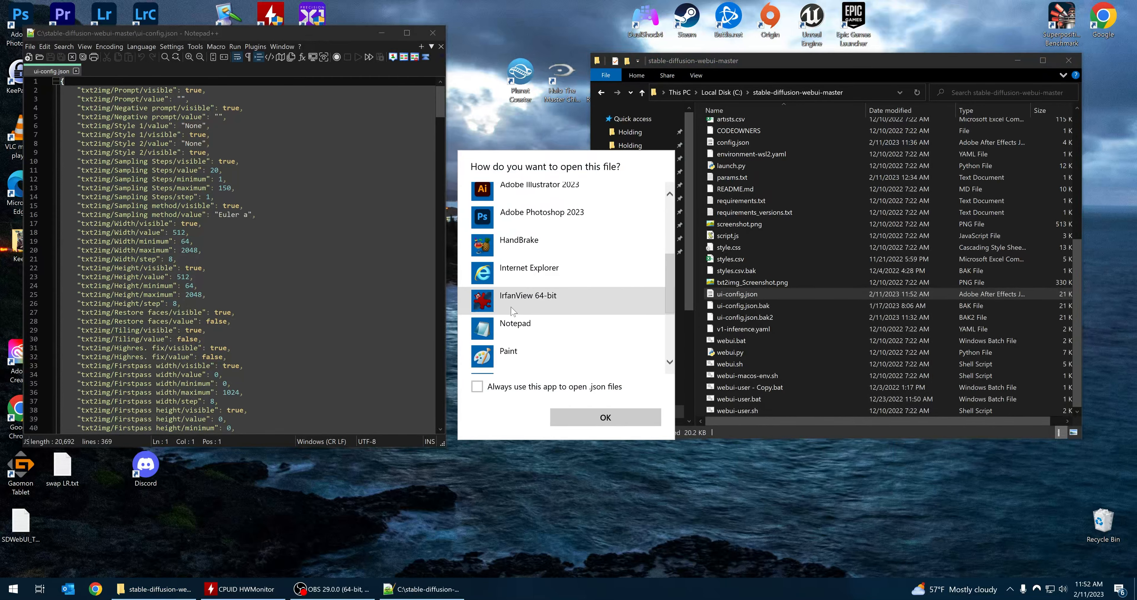
double_click(515, 329)
drag(773, 128, 643, 36)
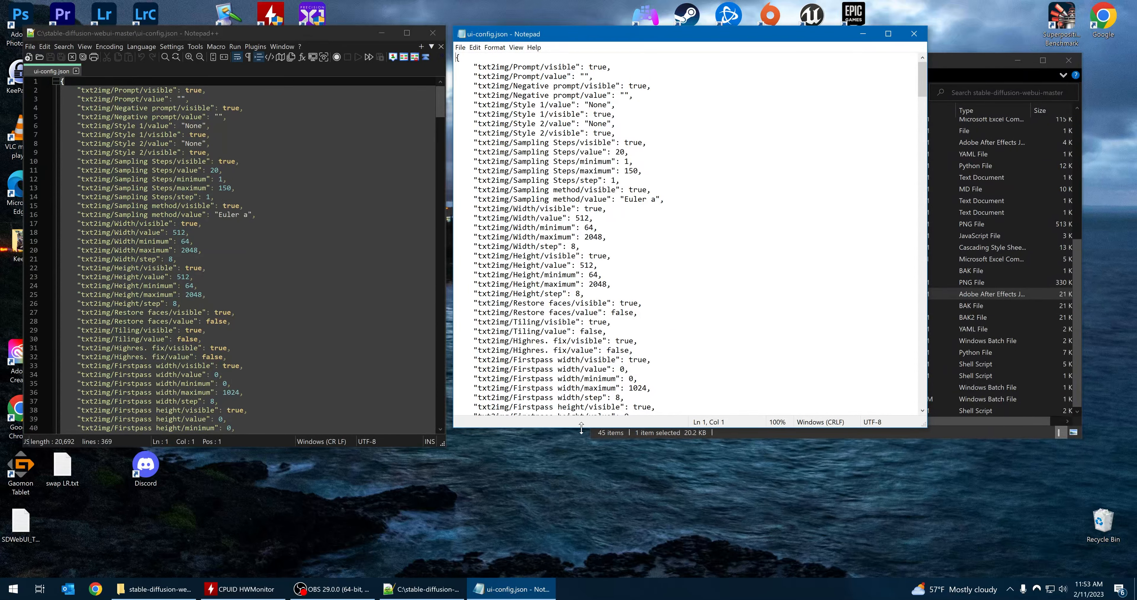
drag(583, 427, 582, 447)
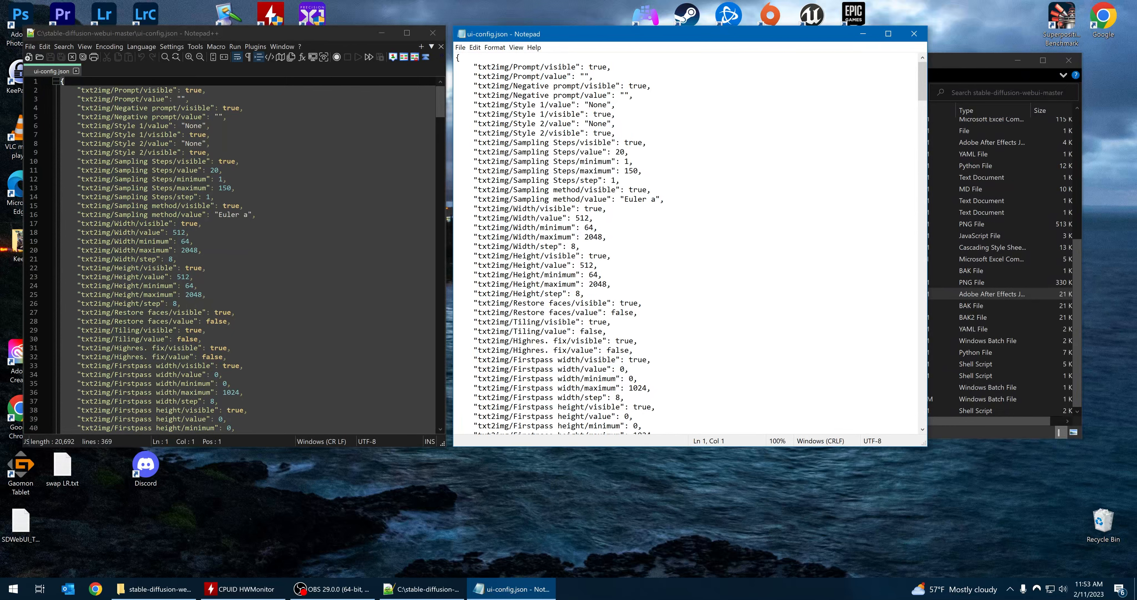
Step: Look through the settings in the Notepad++ copy of ui-config.json and close the Notepad window
click(210, 134)
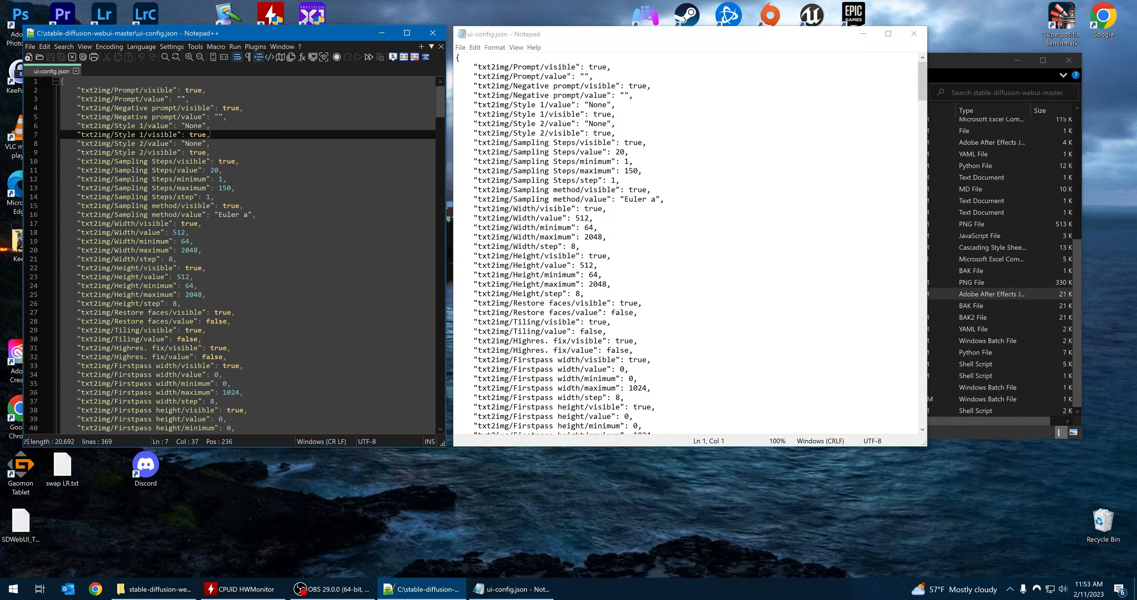
scroll(234, 256, down, 20)
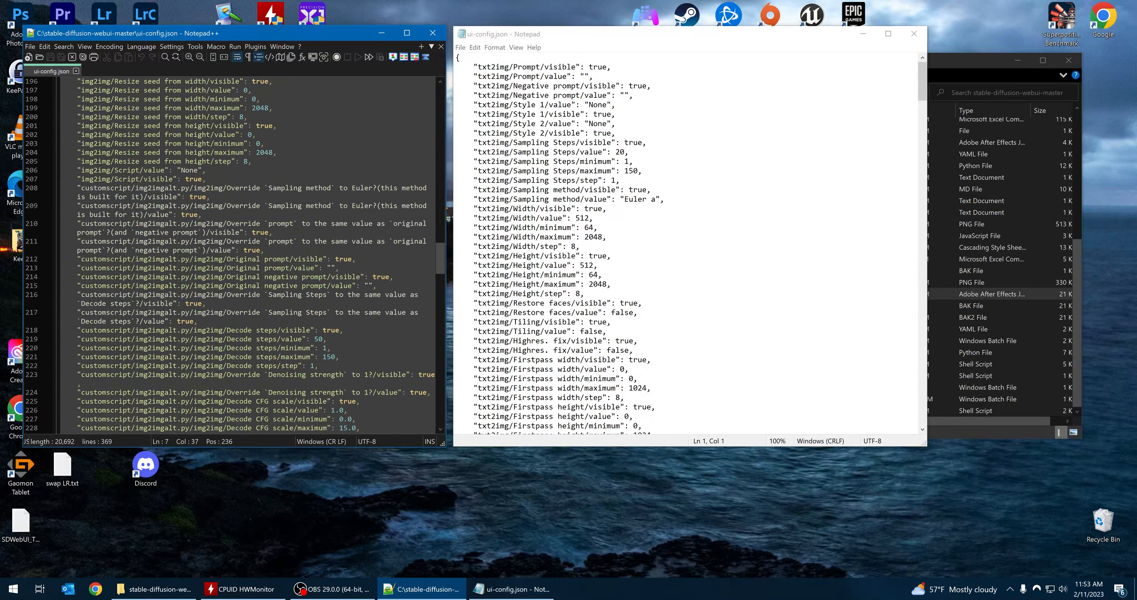
scroll(234, 256, up, 20)
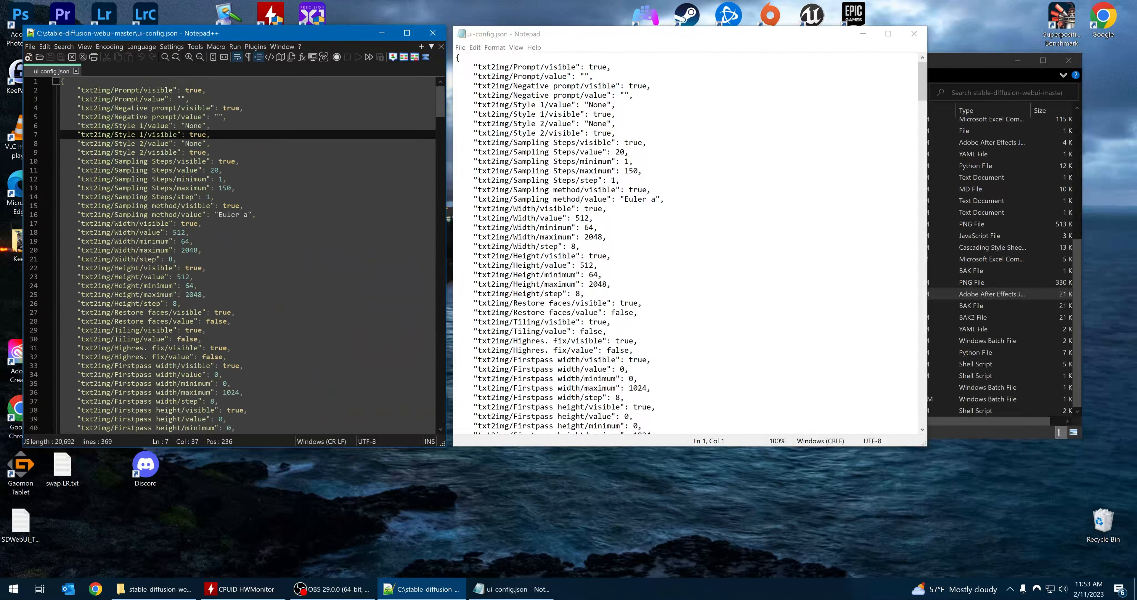
click(914, 34)
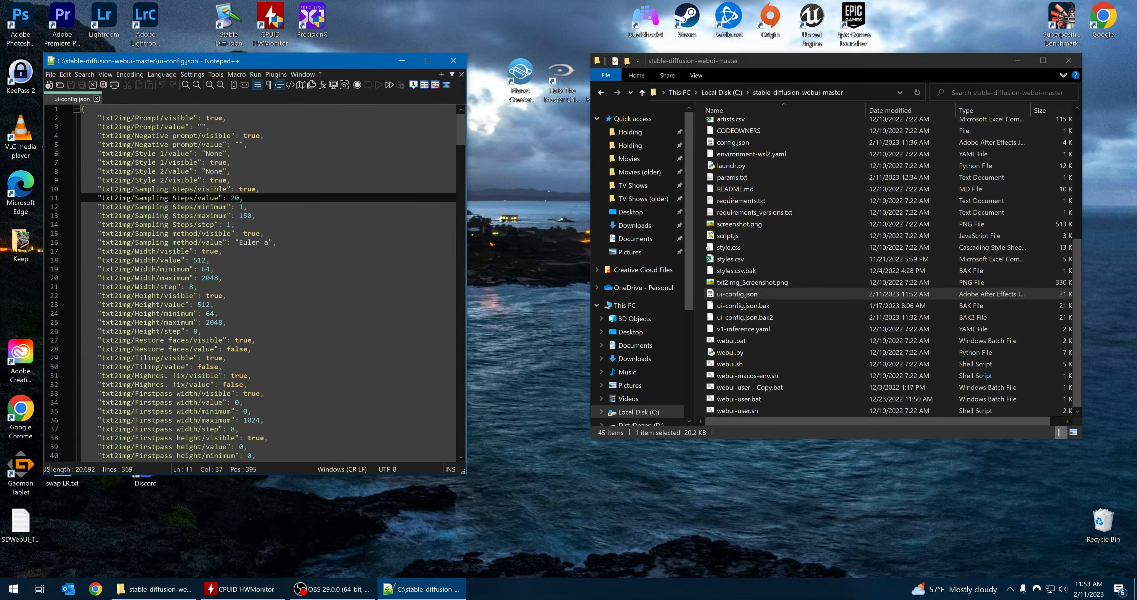
Step: Highlight the txt2img and img2img prefixes in ui-config.json and show the matching img2img page in the web UI
click(84, 109)
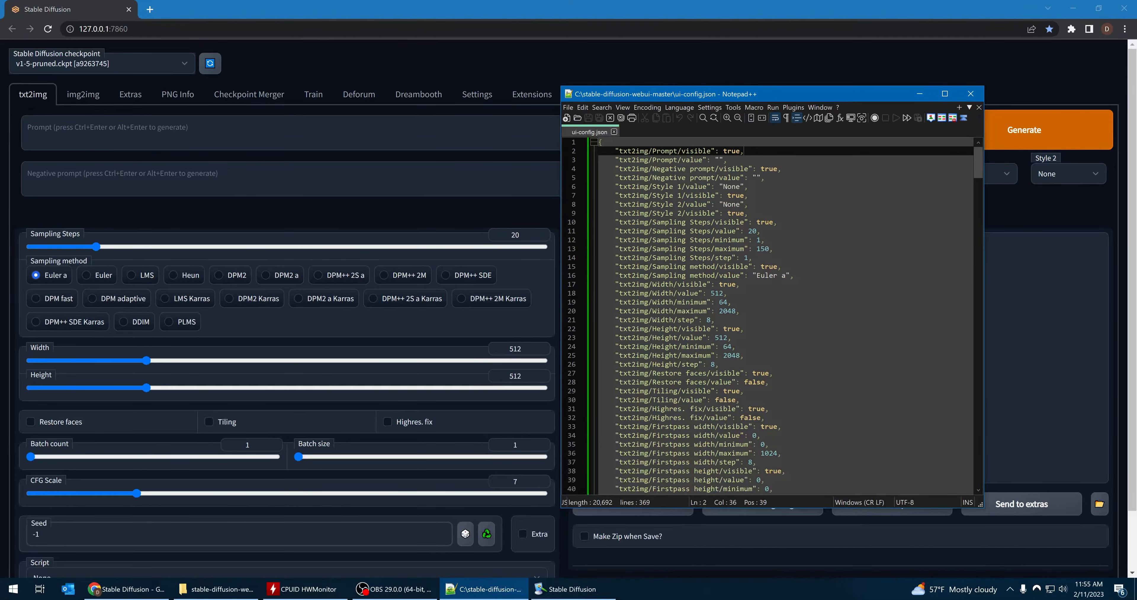
drag(619, 151, 649, 150)
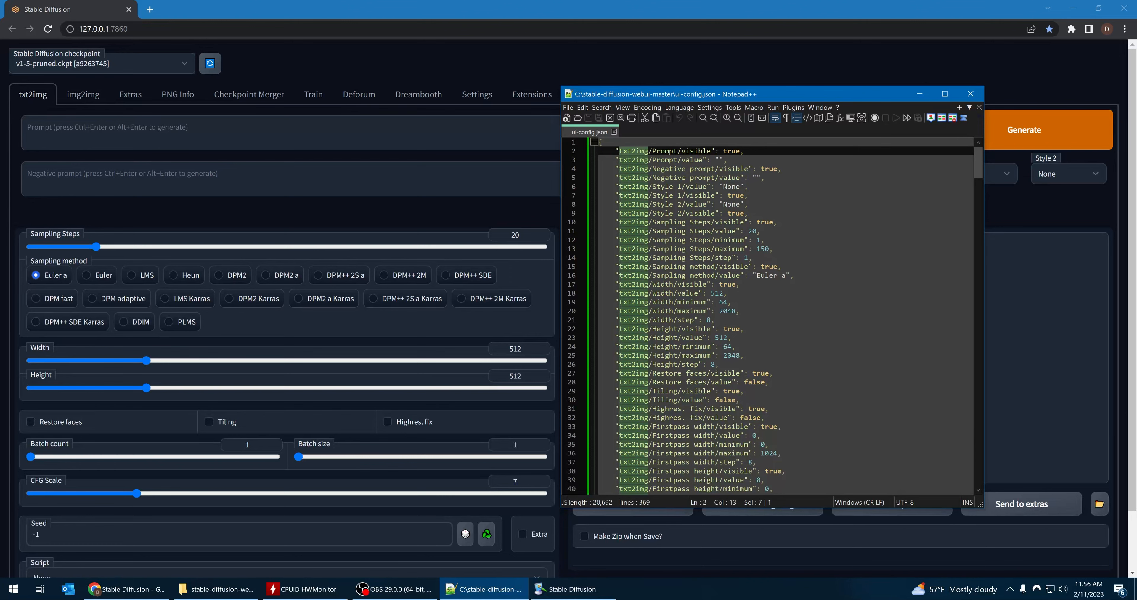
scroll(773, 309, down, 20)
scroll(769, 315, down, 8)
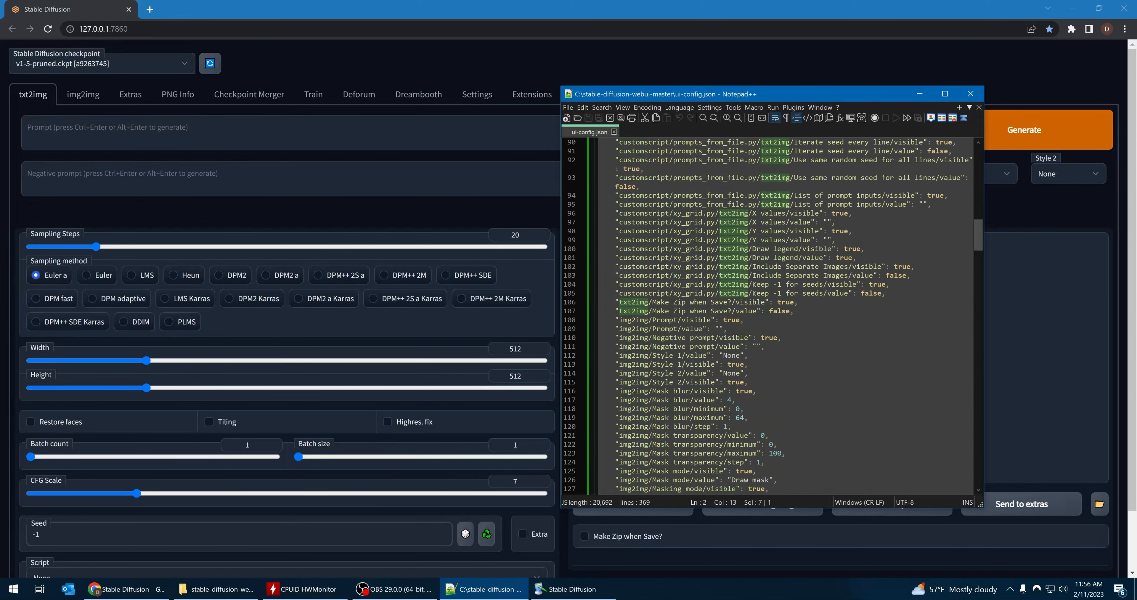
drag(618, 320, 649, 320)
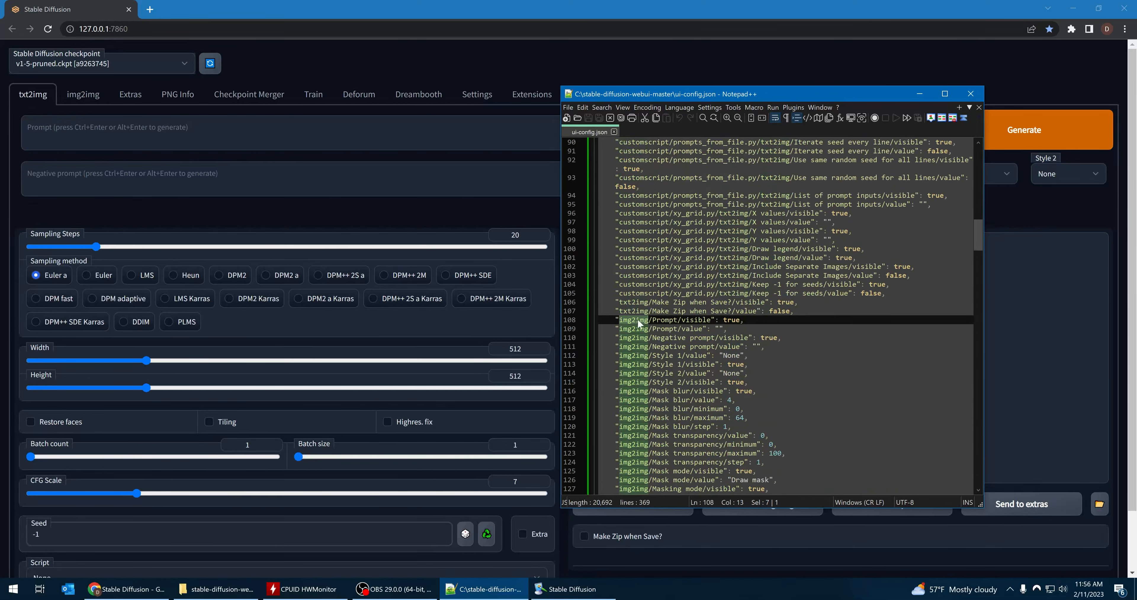
click(81, 94)
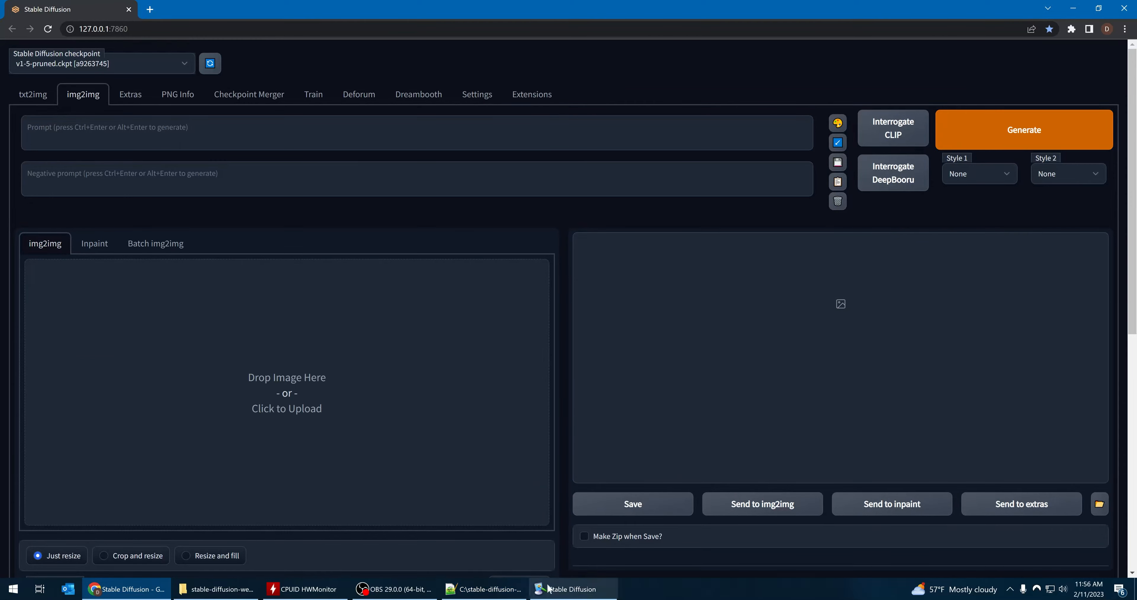
Step: Find and highlight the extras prefix in ui-config.json and show the matching Extras page in the web UI
click(485, 590)
scroll(768, 315, down, 5)
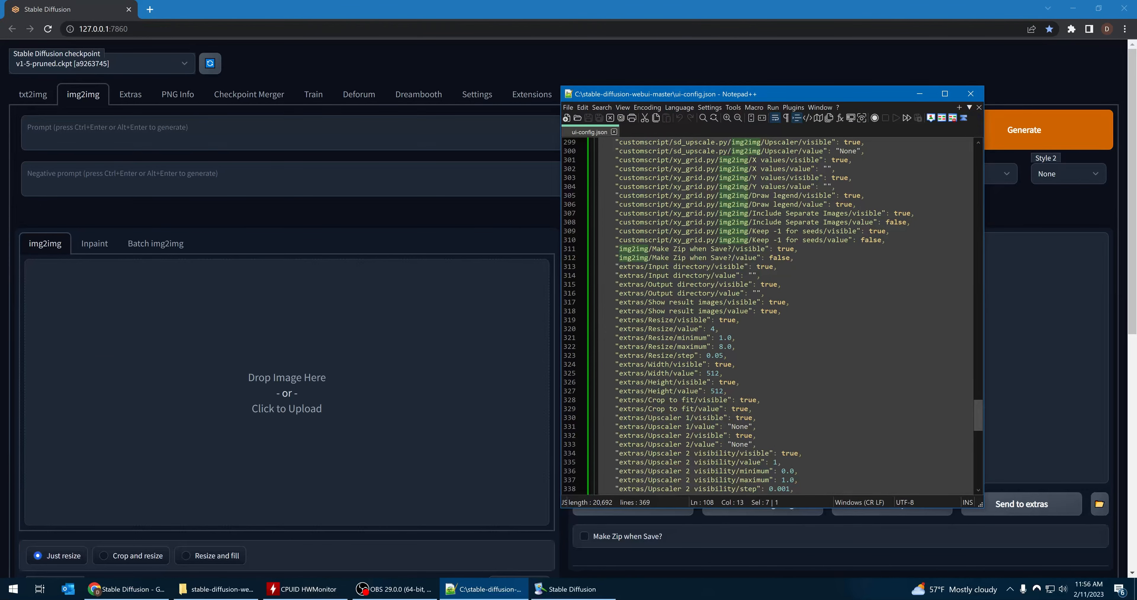
double_click(631, 267)
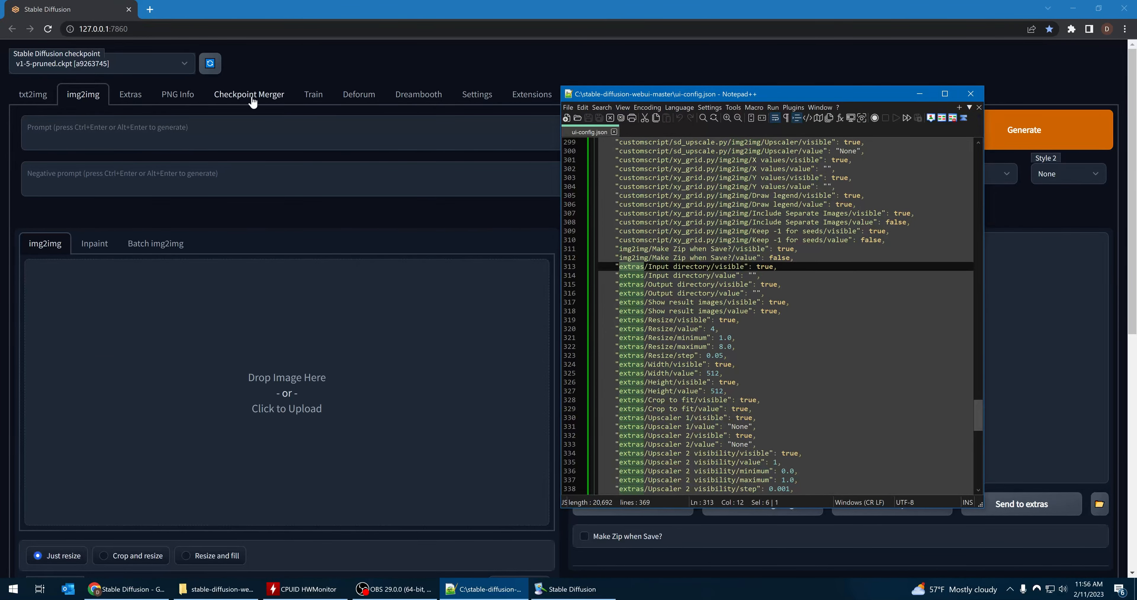
click(132, 95)
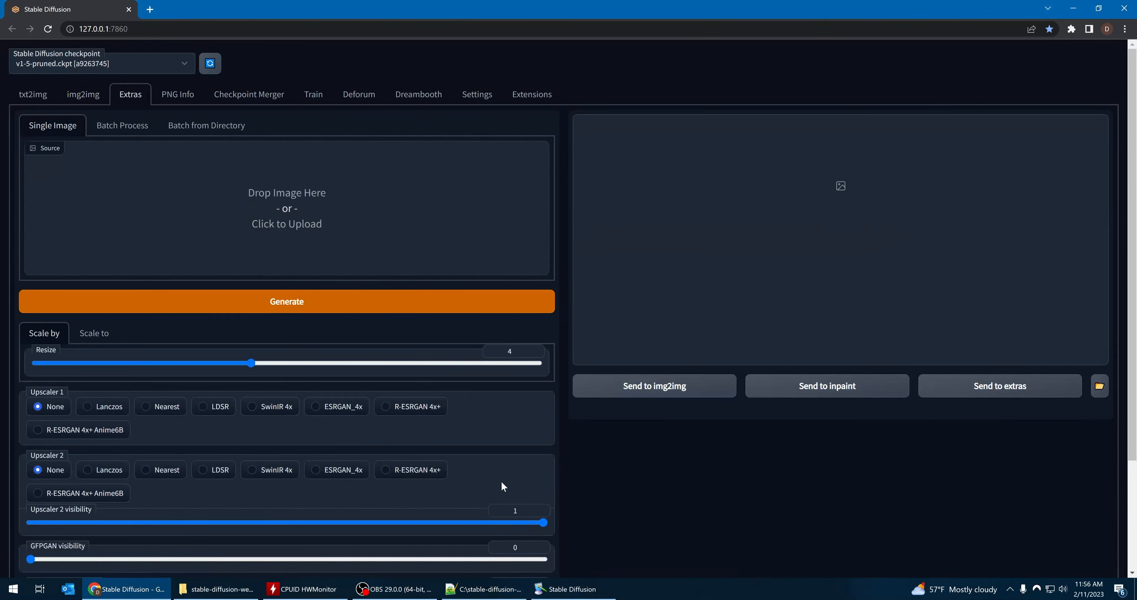
Step: Show the web UI's txt2img page and highlight txt2img and Prompt in the first setting of ui-config.json
click(570, 589)
click(491, 590)
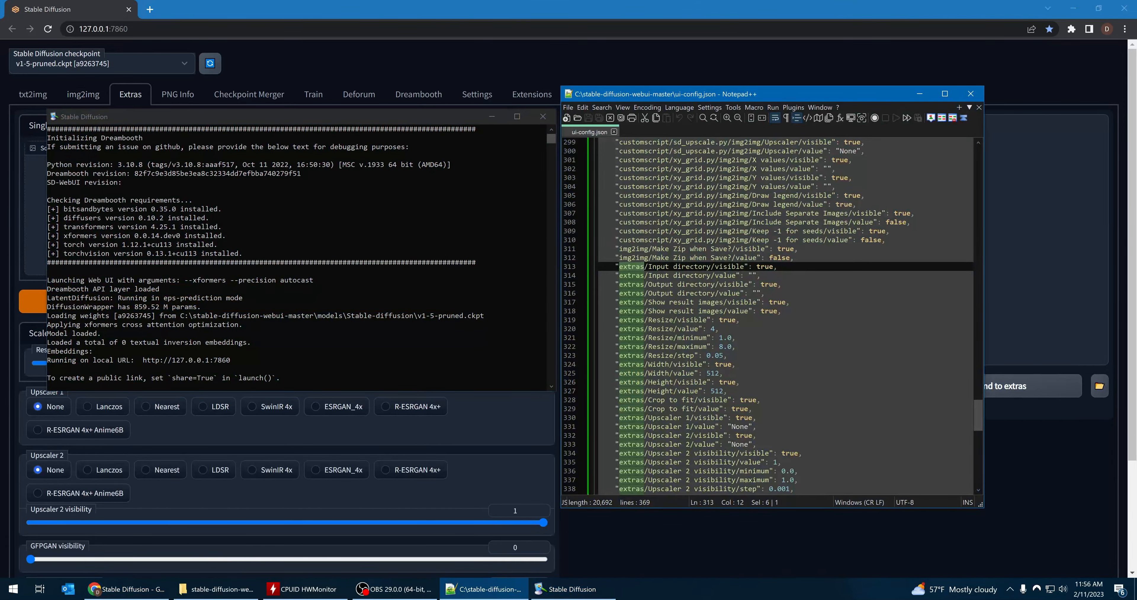
scroll(773, 315, up, 20)
scroll(772, 316, up, 20)
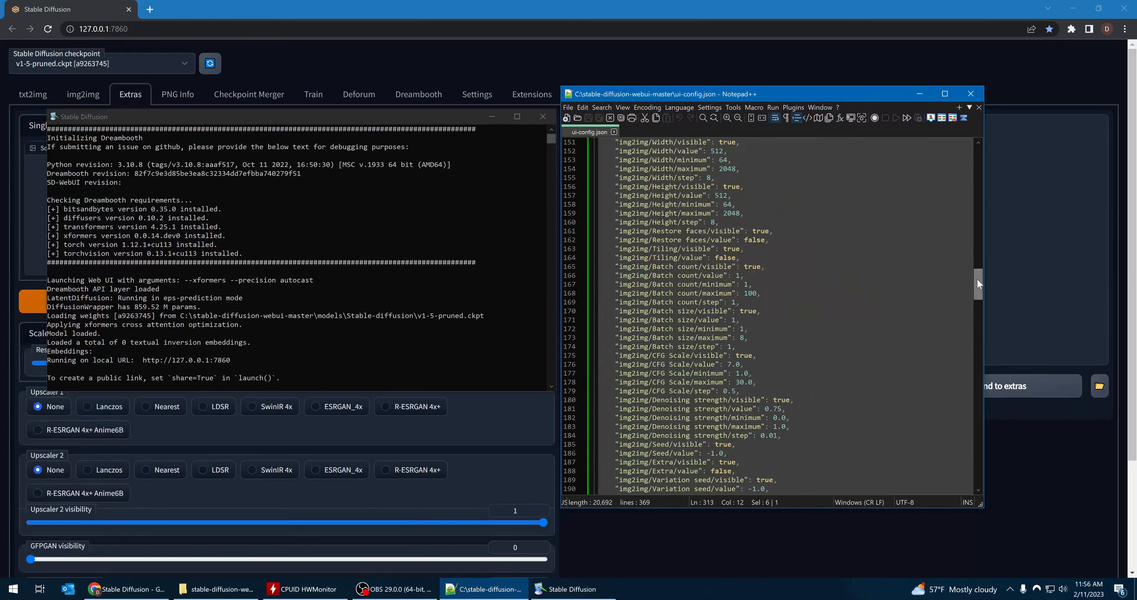
click(26, 95)
click(516, 593)
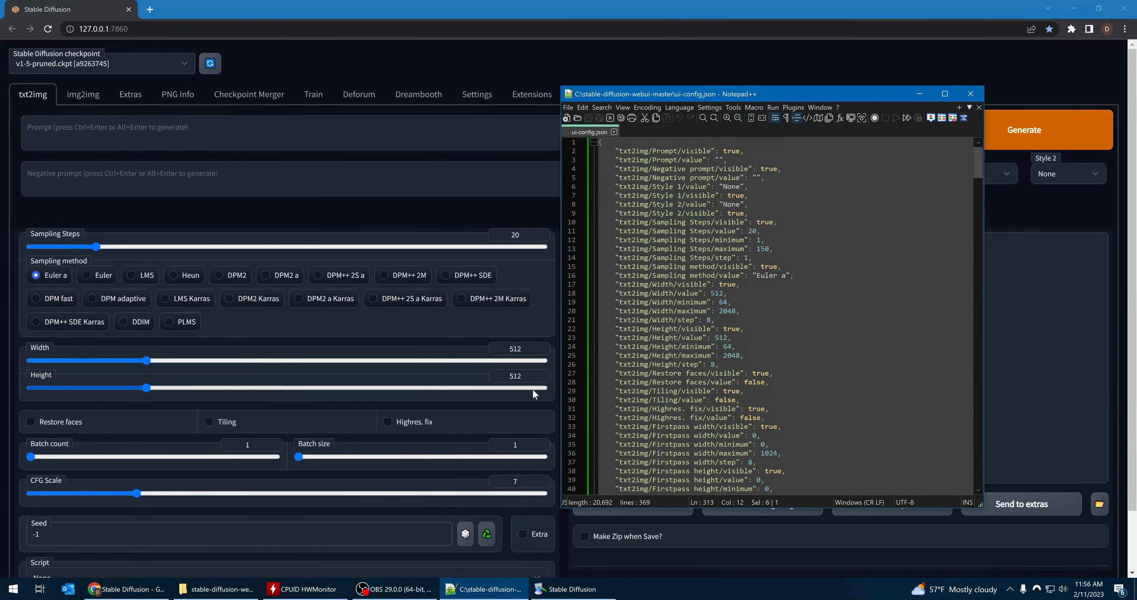
drag(619, 151, 647, 151)
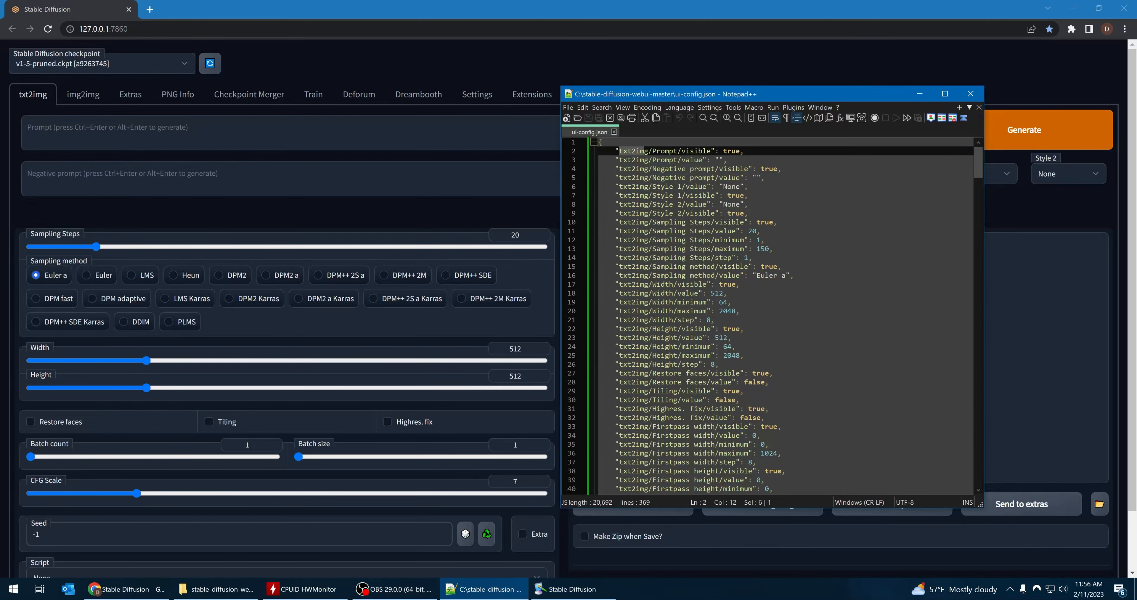
double_click(664, 150)
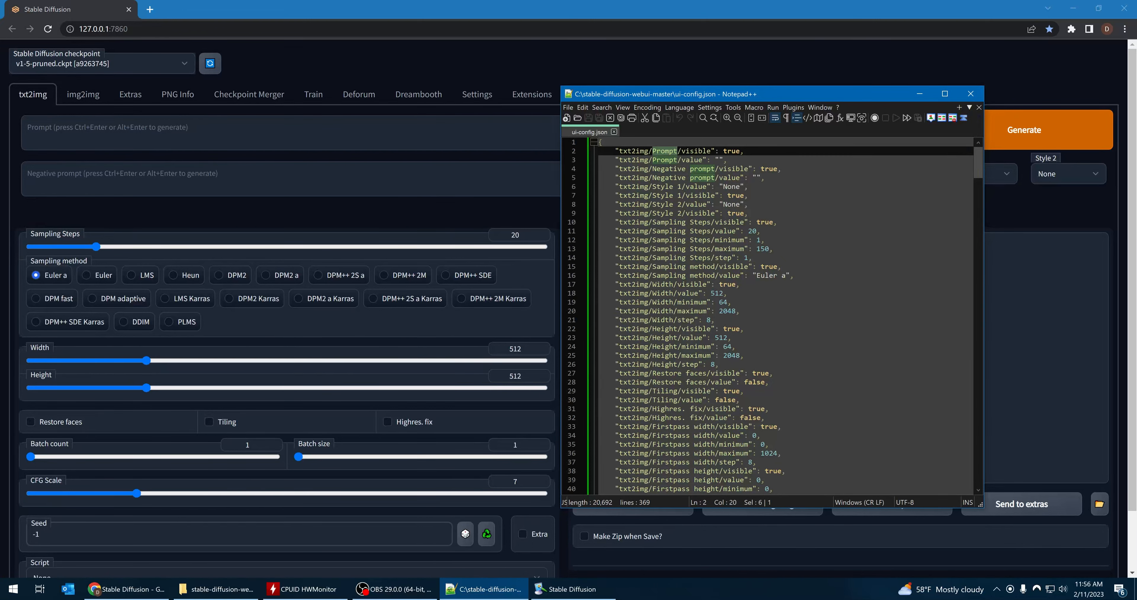
Step: Highlight Style 1 in the txt2img Style 1/value setting and move the editor clear of the web UI's style selectors
click(242, 210)
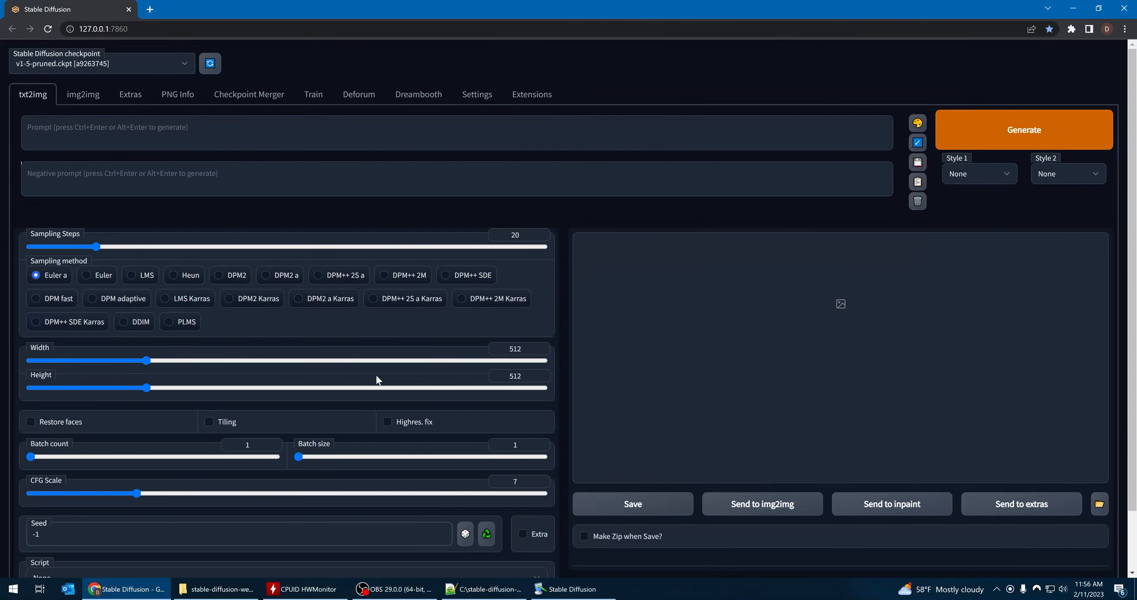
click(486, 589)
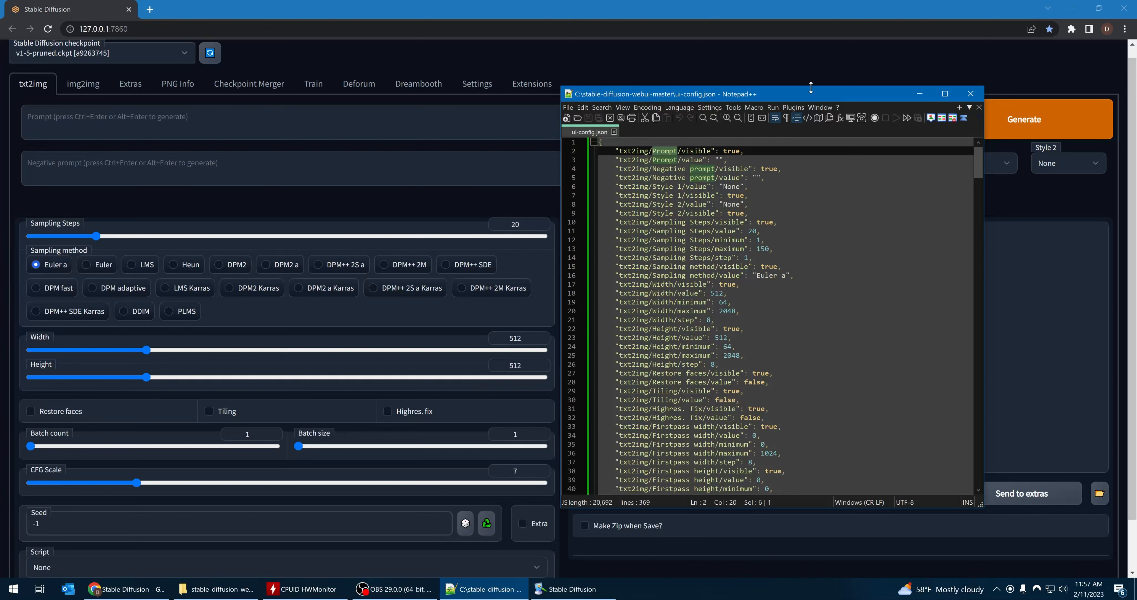
click(748, 187)
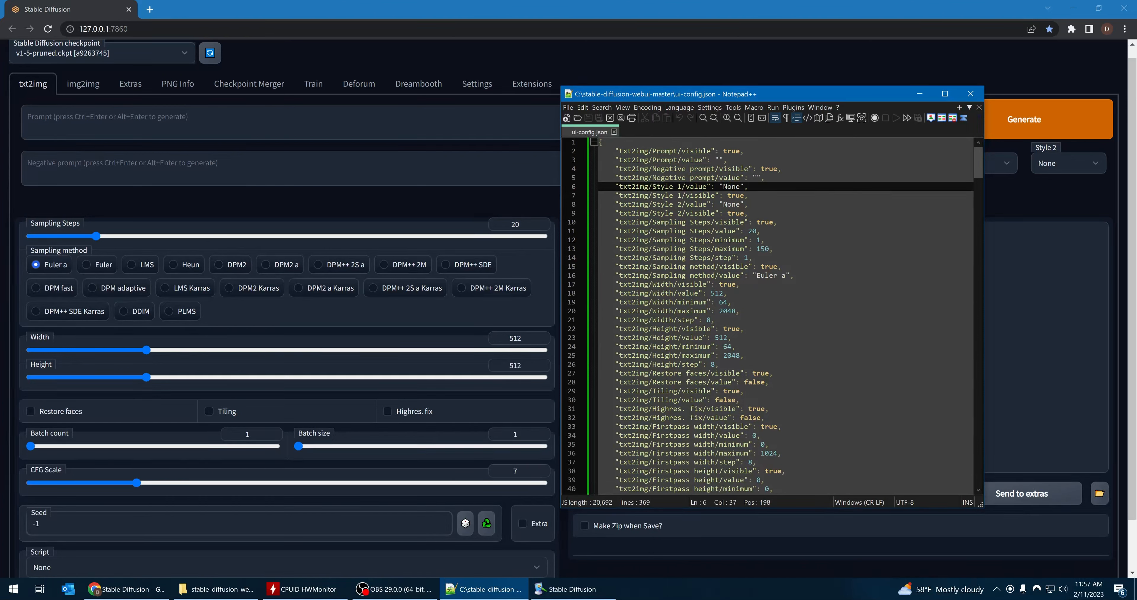
drag(653, 187, 679, 187)
key(shift+Right)
drag(781, 95, 683, 96)
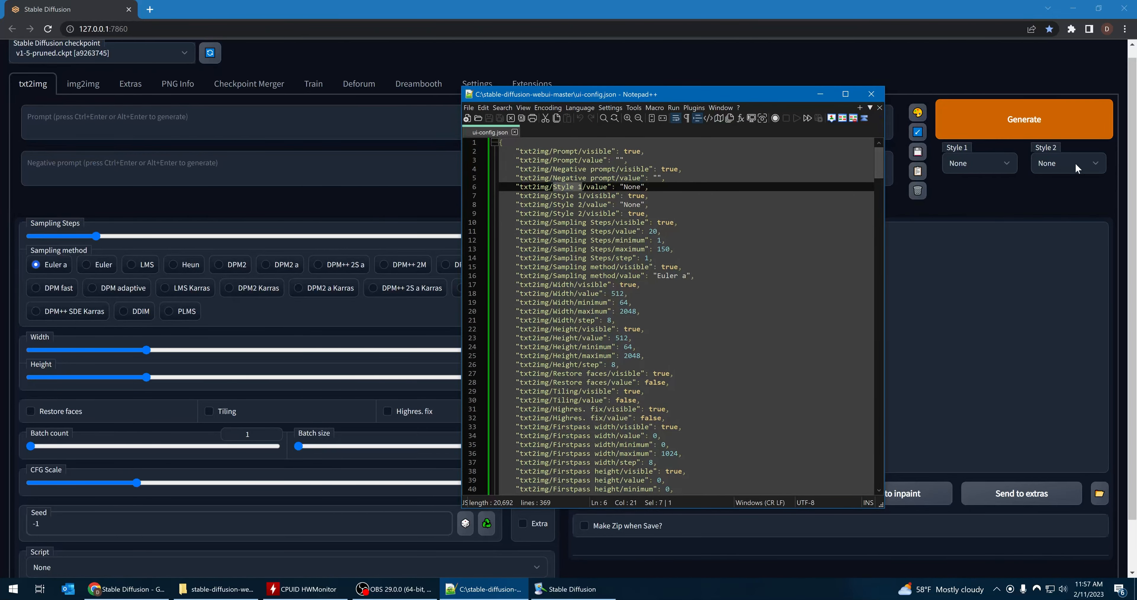
Step: Highlight the value of txt2img Style 1/visible and move the editor off the web UI's sampling controls
click(582, 186)
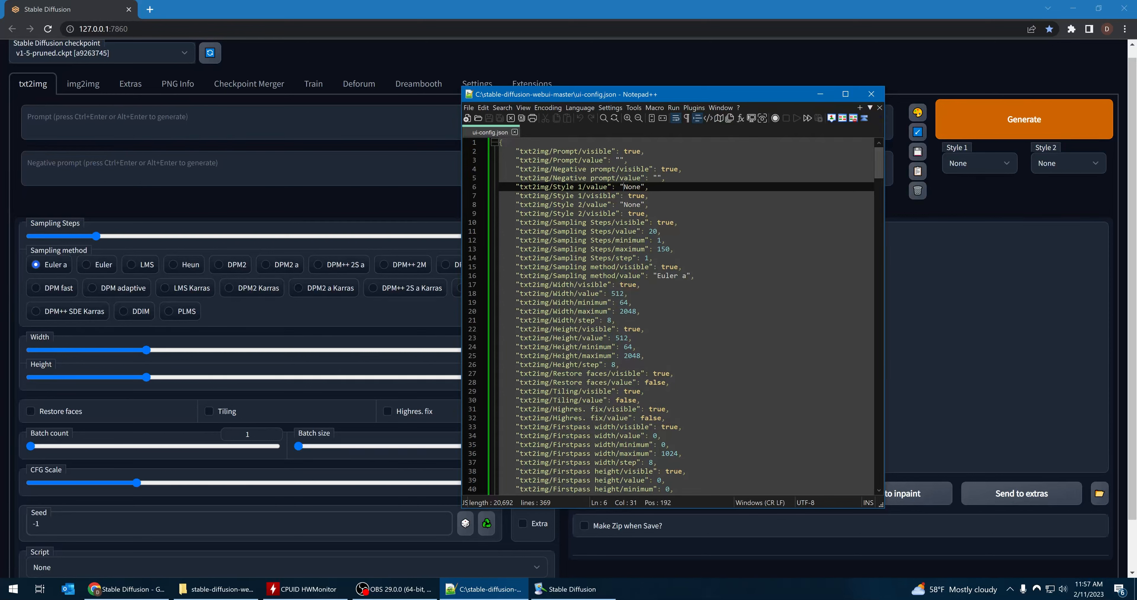
drag(586, 196, 649, 195)
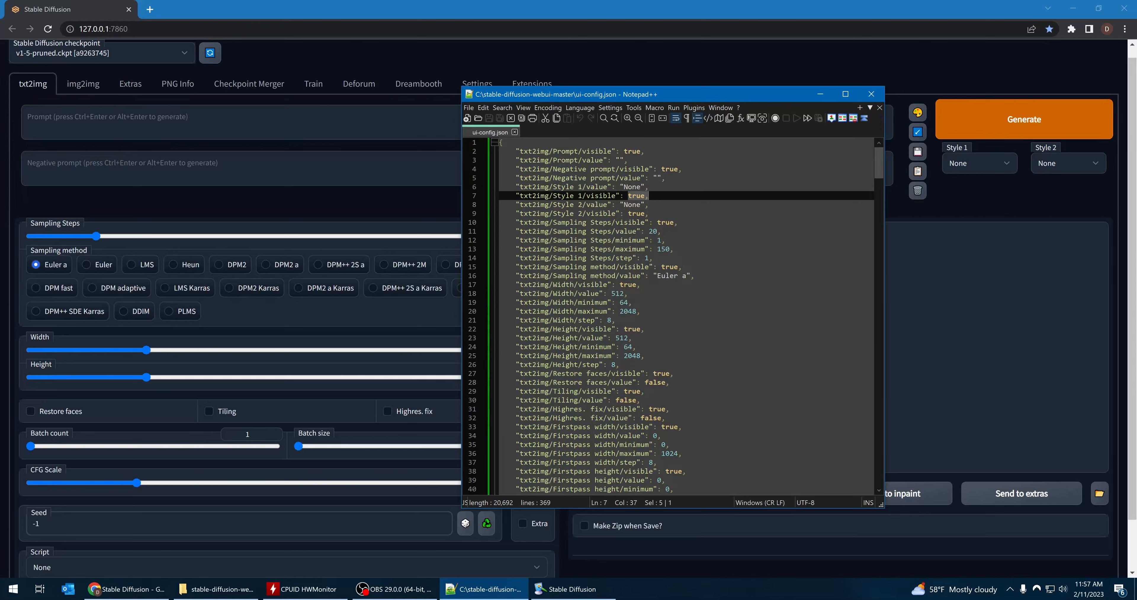
click(619, 222)
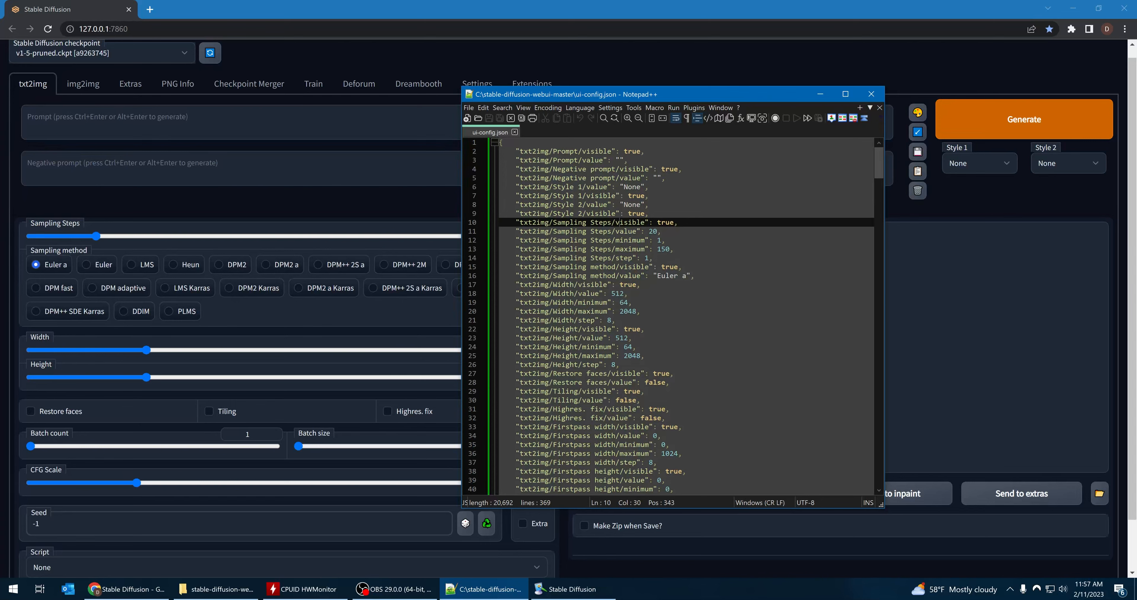
drag(567, 95, 677, 82)
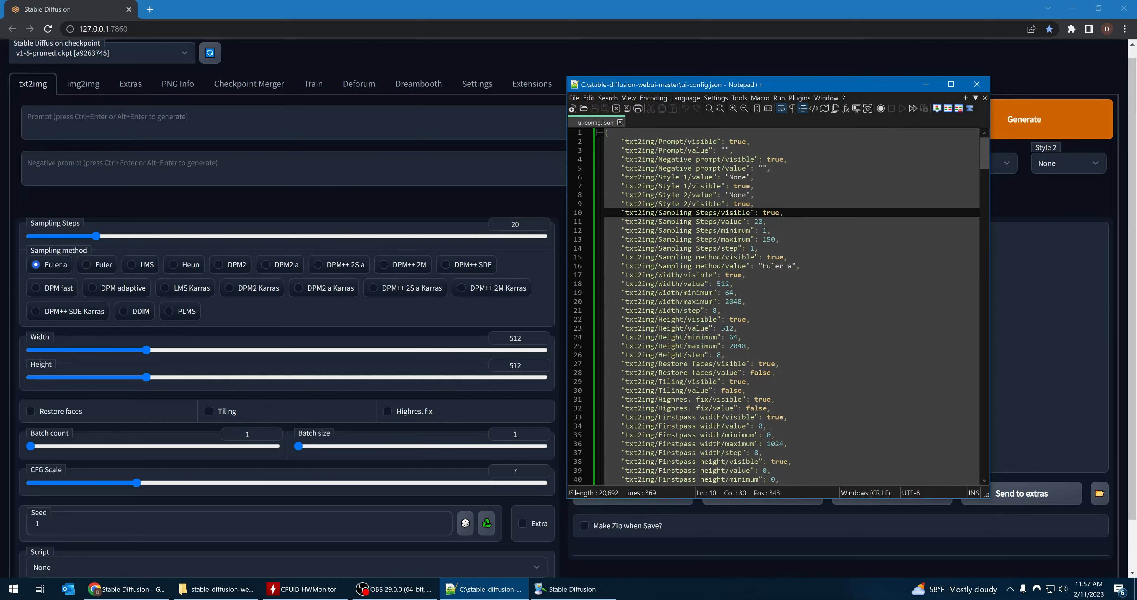
Step: Set the txt2img Sampling Steps/value entry in ui-config.json to 80
click(754, 221)
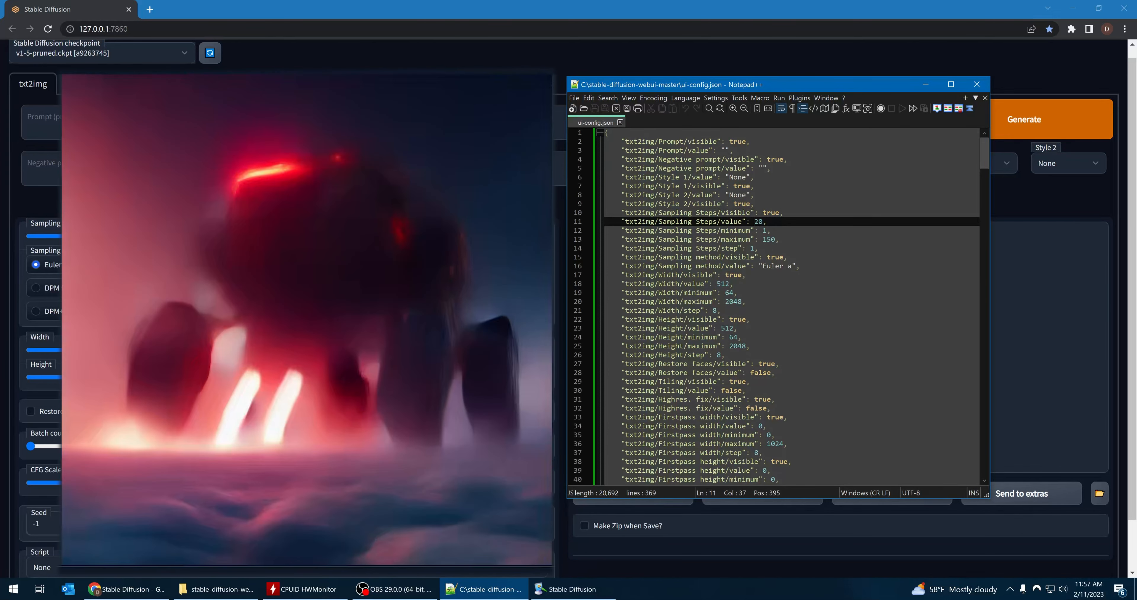
key(Delete)
text(8)
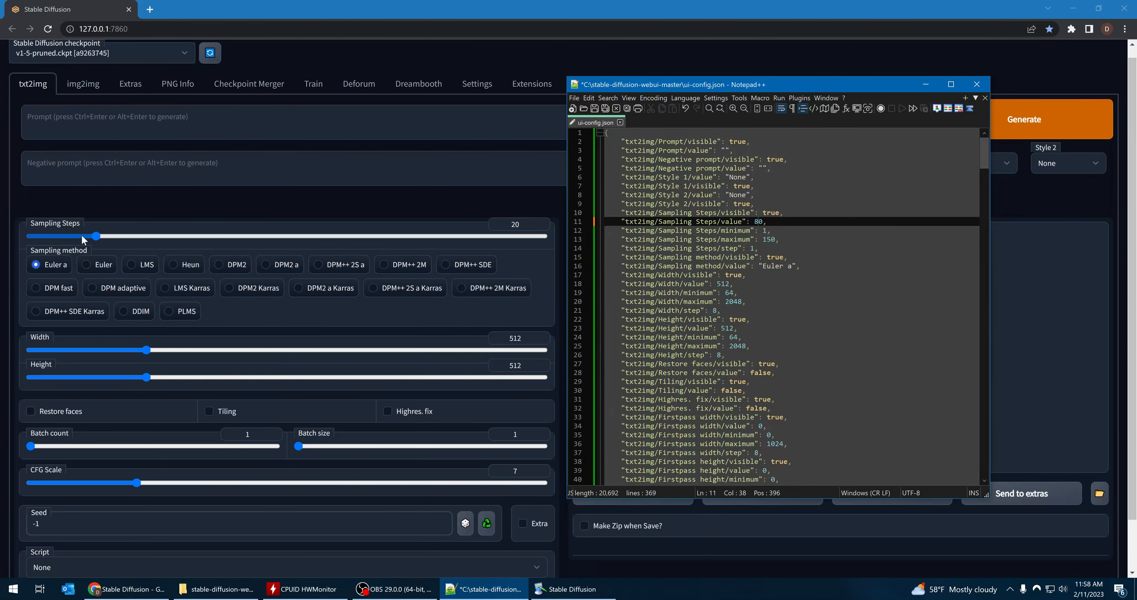
Step: Set Sampling Steps to 50 on the web UI's txt2img page
click(105, 239)
drag(106, 242, 200, 239)
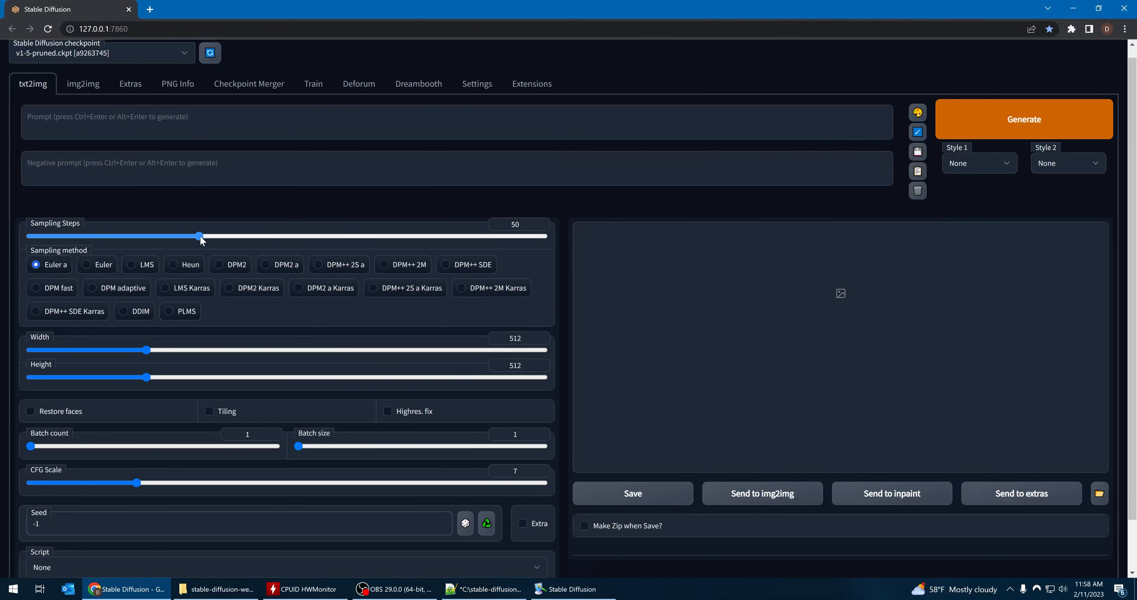
Step: Highlight the txt2img Sampling Steps maximum value and the Sampling Steps step value in ui-config.json
click(484, 589)
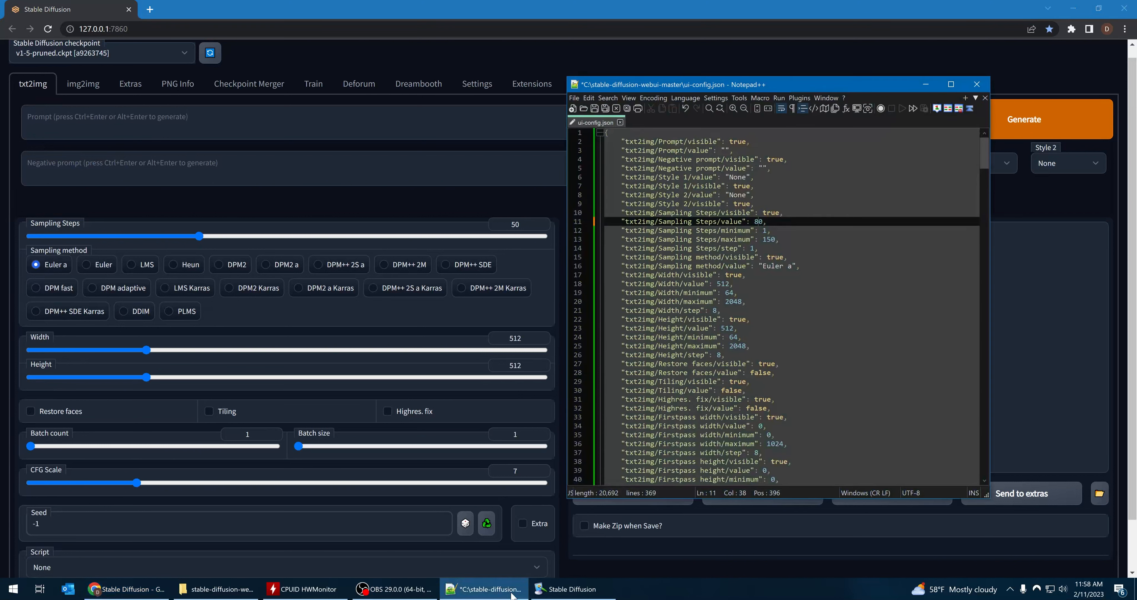
drag(721, 239, 746, 239)
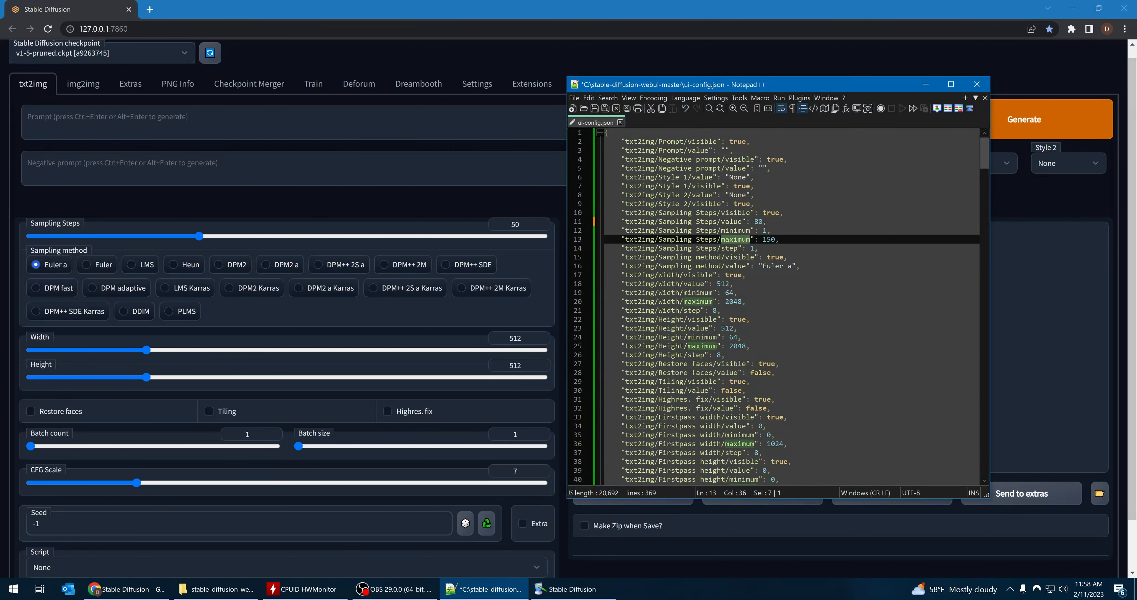
double_click(768, 239)
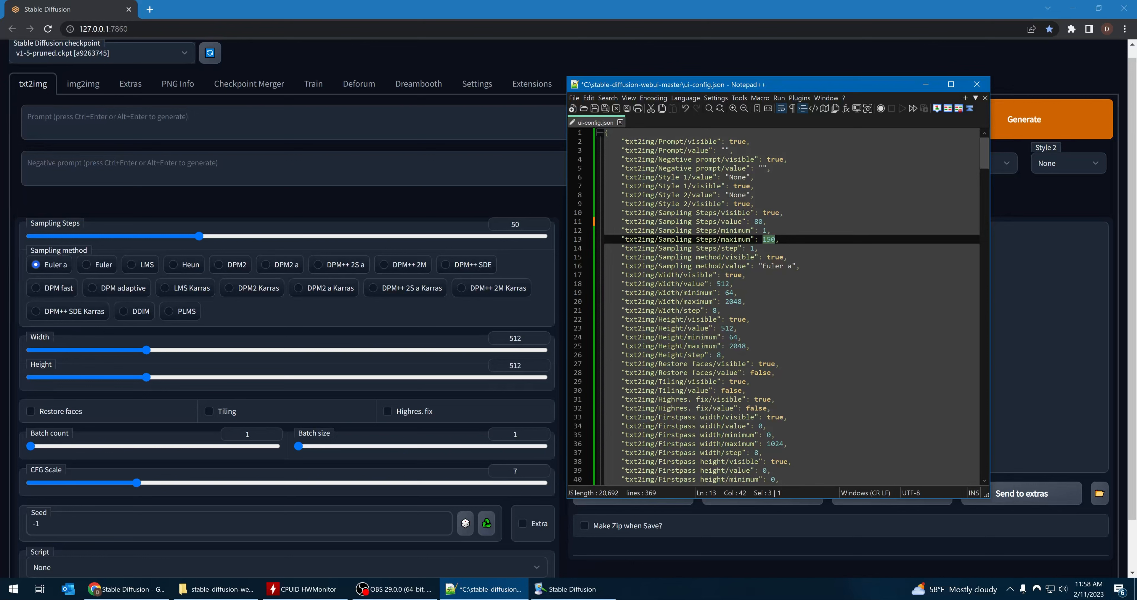
double_click(753, 248)
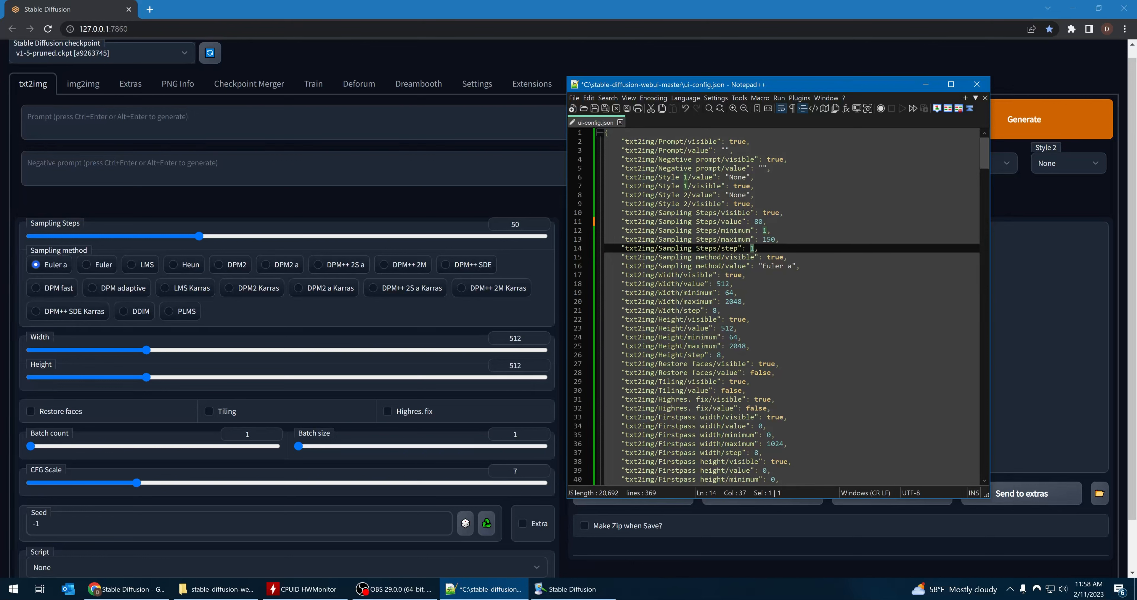
Step: Lower Sampling Steps to 45 on the web UI's txt2img page and return to ui-config.json
click(197, 238)
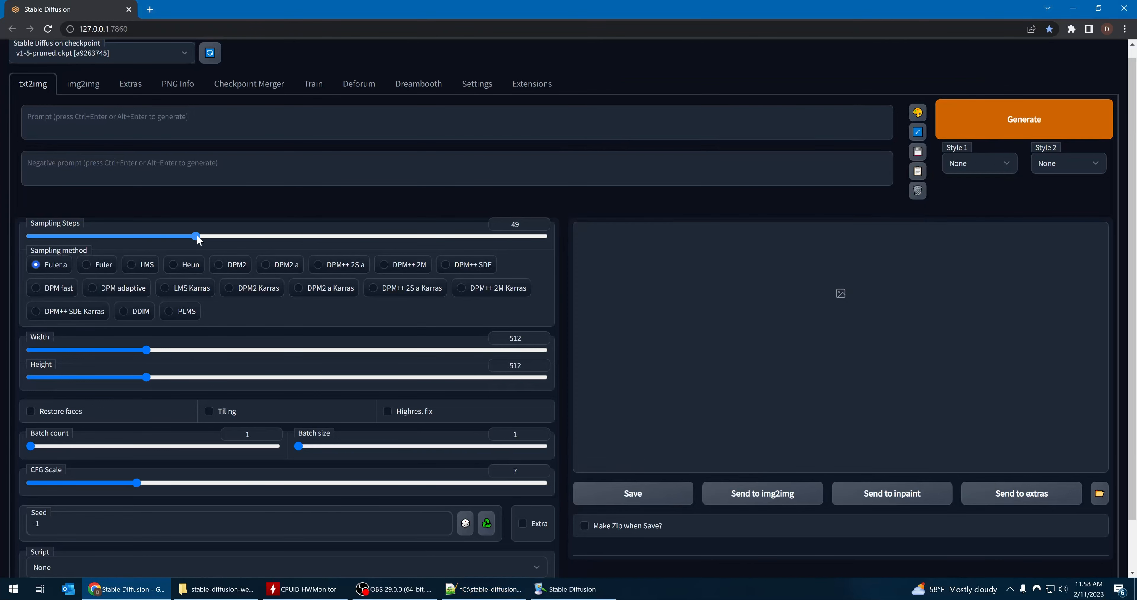
drag(197, 238, 185, 241)
click(486, 589)
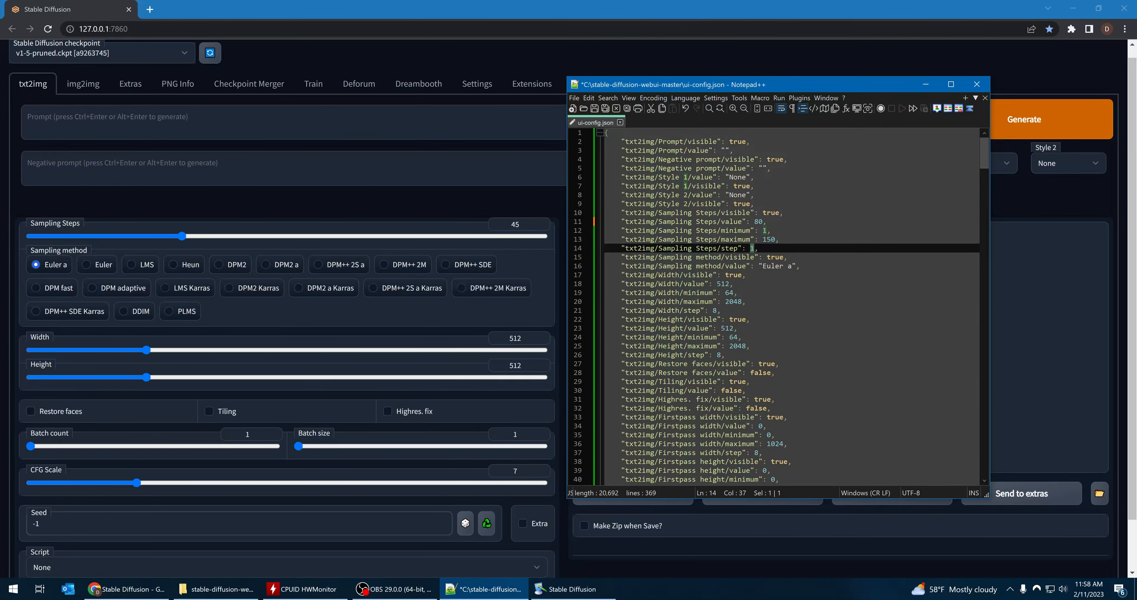
Step: Highlight the value of txt2img Sampling method/visible and compare it with the web UI's sampling method options
click(696, 257)
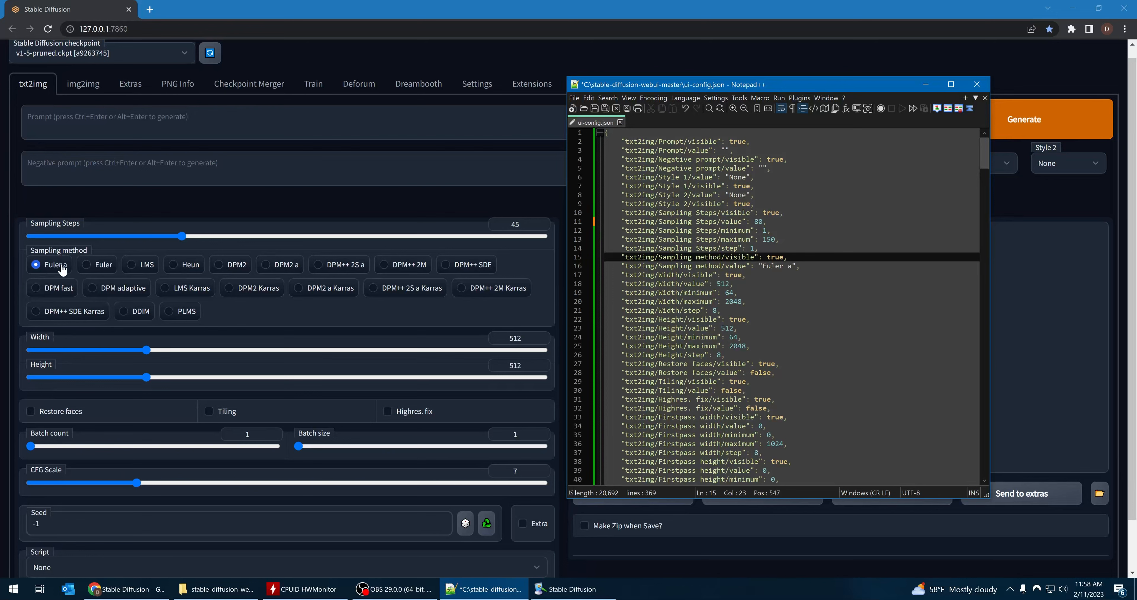
mouse_move(63, 269)
drag(763, 266, 786, 257)
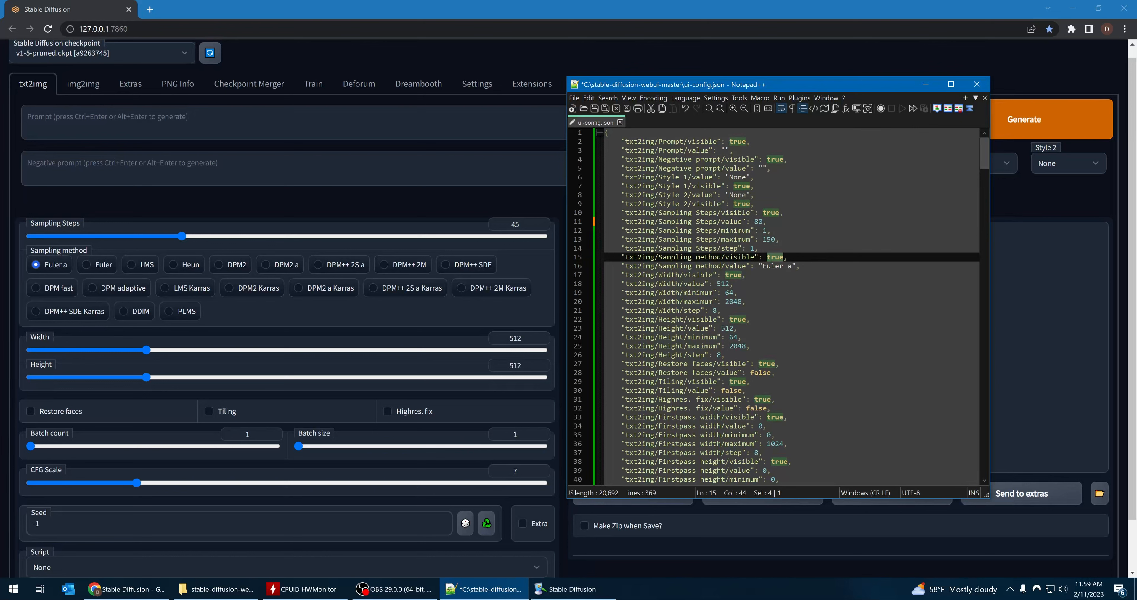
Step: Point out the txt2img Height and Width entries in ui-config.json, ending on Width/value
click(688, 301)
click(695, 337)
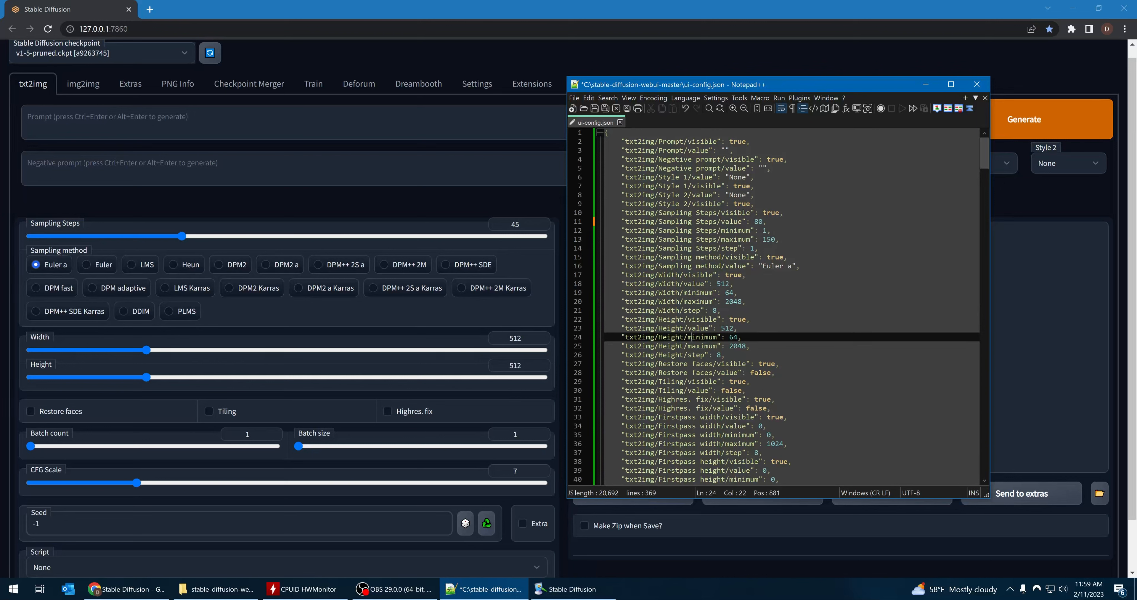
click(695, 327)
click(692, 283)
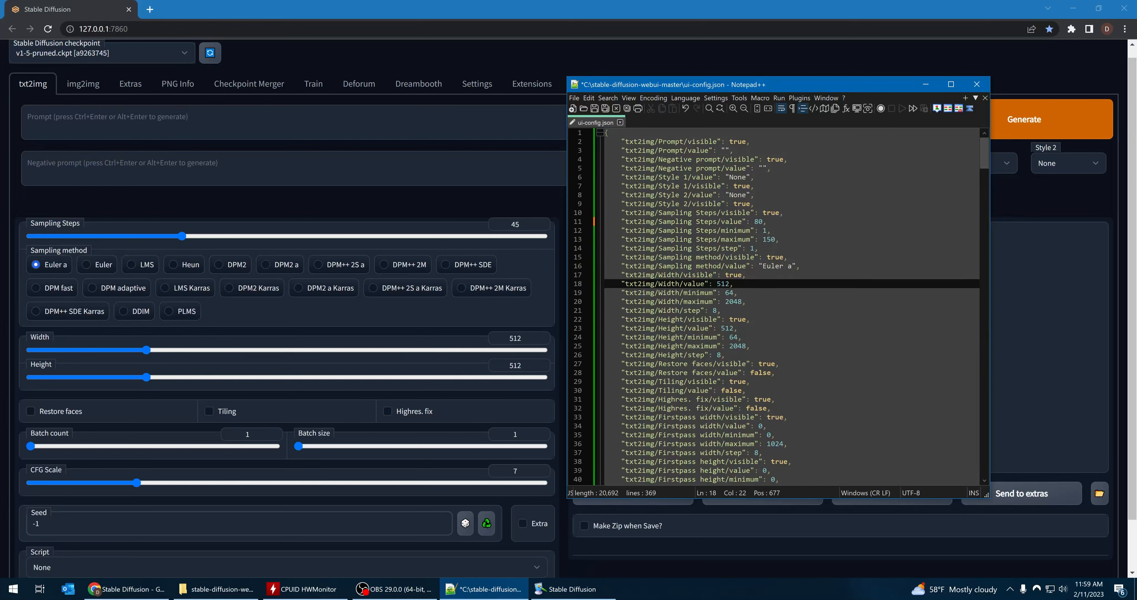
Step: Highlight the value of txt2img Restore faces/value and review the following entries down to CFG Scale
scroll(777, 309, down, 1)
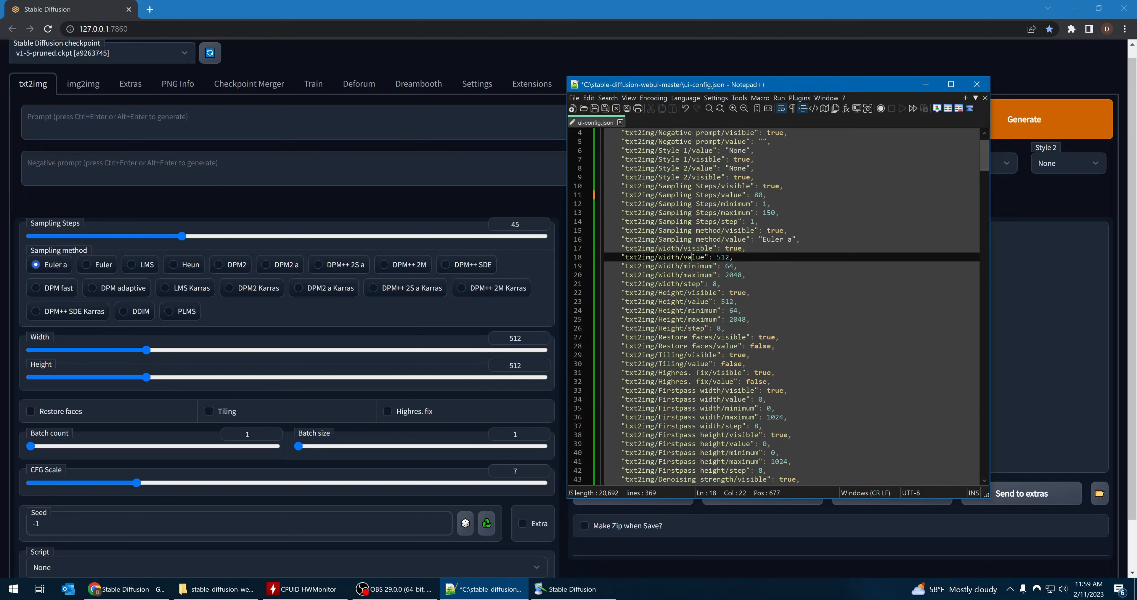
drag(750, 346, 772, 346)
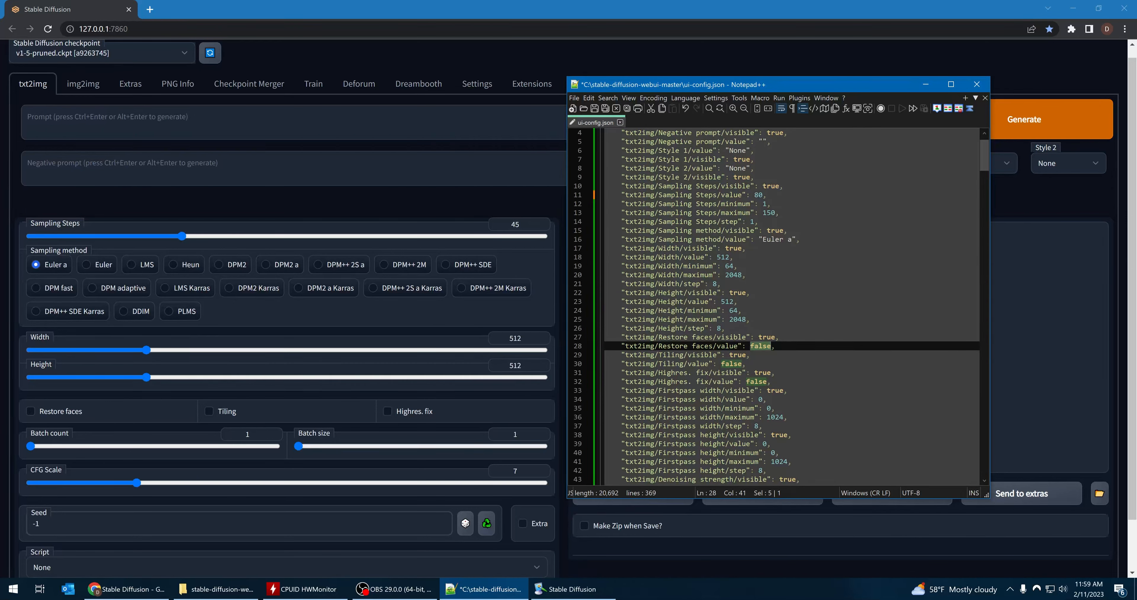
scroll(782, 307, down, 4)
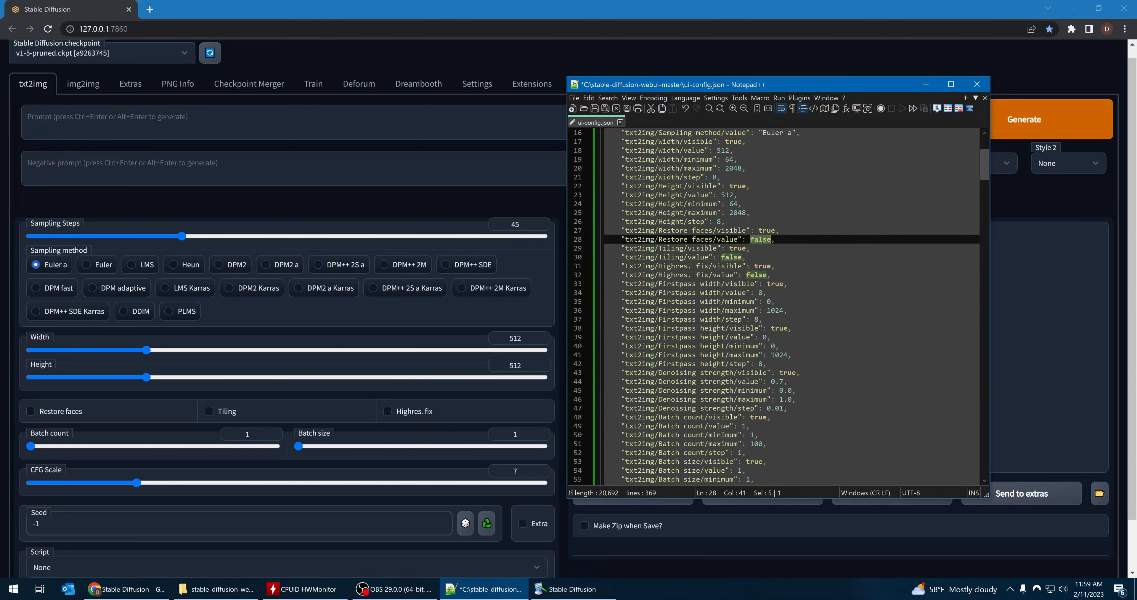
scroll(782, 306, down, 2)
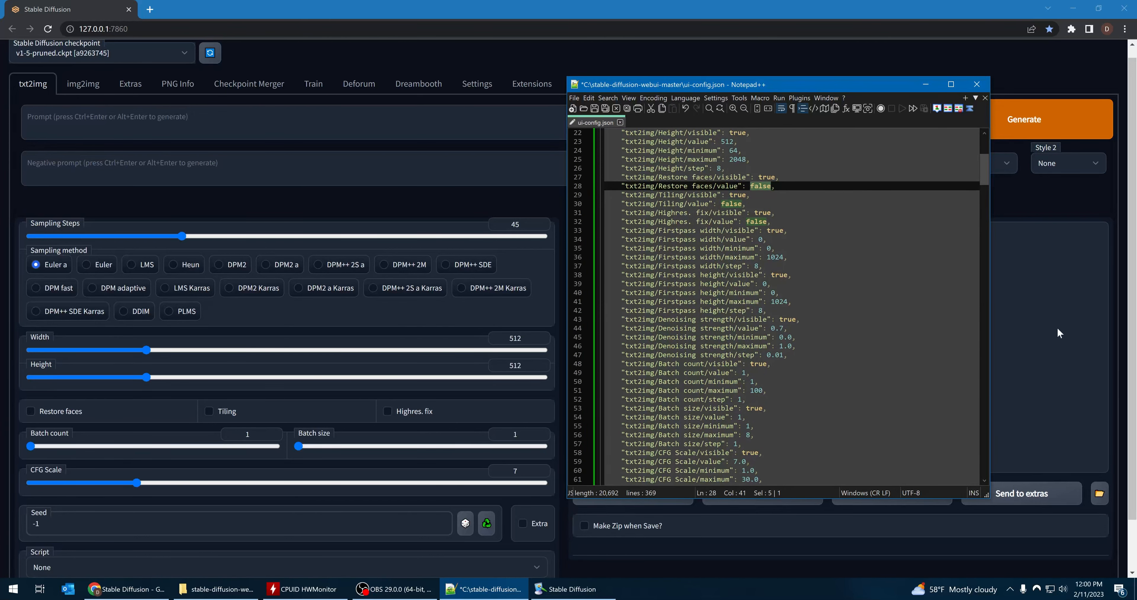
click(1022, 351)
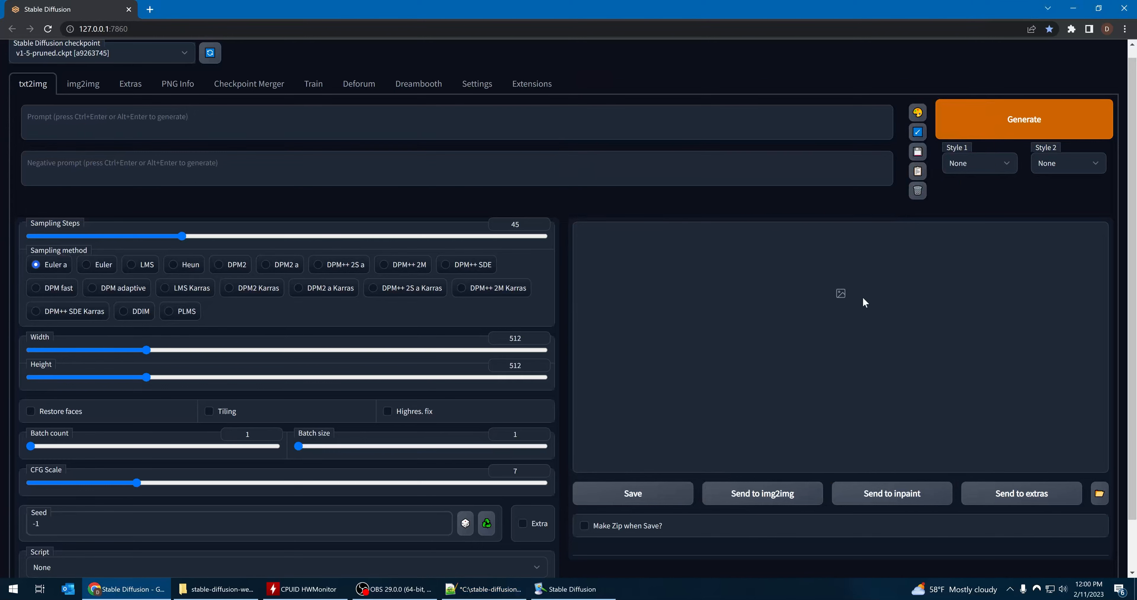
click(486, 589)
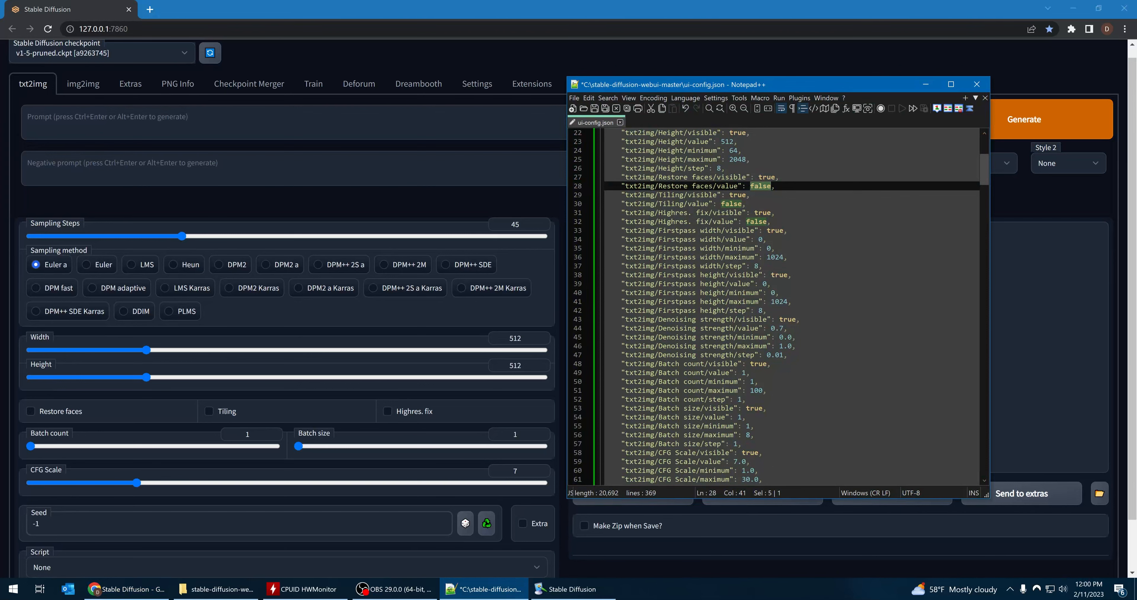
Step: Try a Batch count of 7 on the web UI's txt2img page
click(30, 447)
mouse_move(29, 446)
mouse_down()
mouse_move(273, 449)
mouse_move(34, 447)
mouse_move(45, 445)
mouse_up()
click(572, 589)
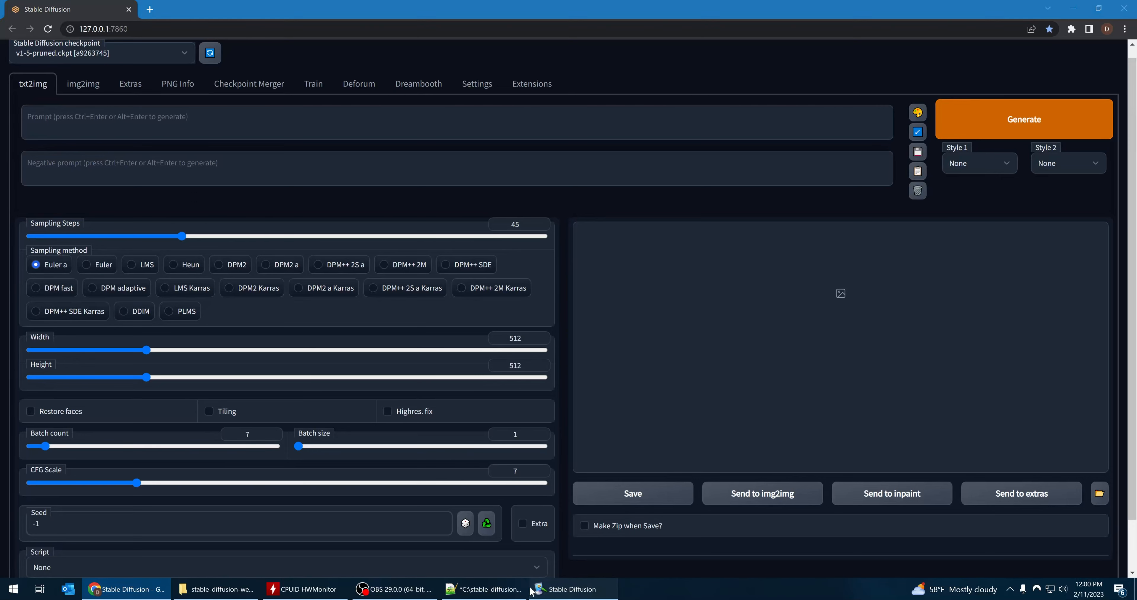
Step: Set the txt2img Batch count/maximum entry in ui-config.json to 30
click(482, 590)
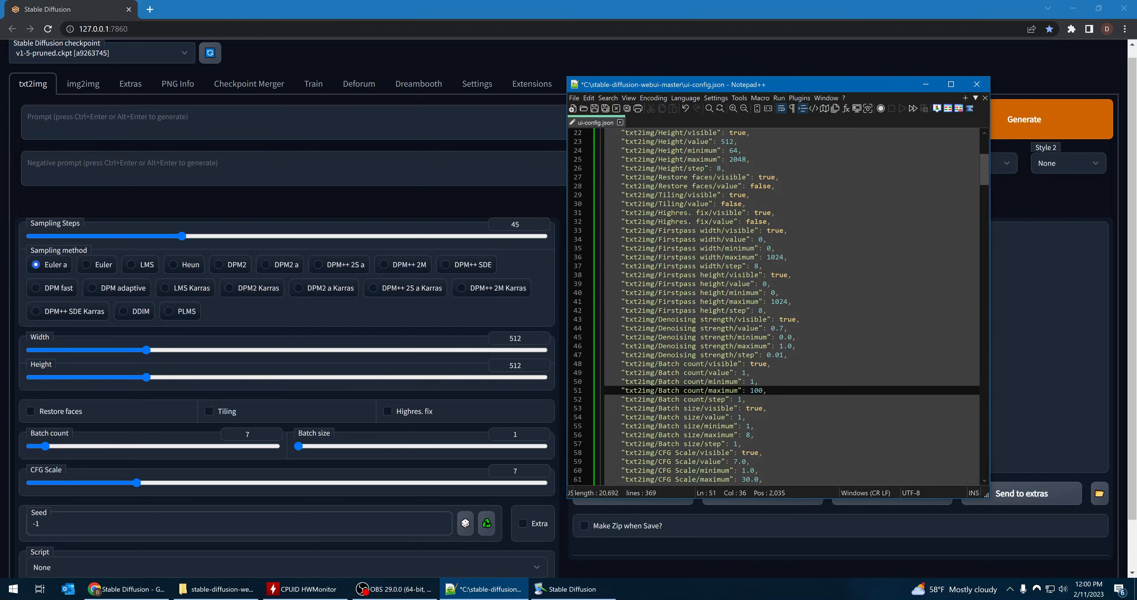
key(Delete)
key(Delete)
key(Delete)
text(30)
Step: Set the txt2img Batch count/value entry to 6 and return the web UI's Batch count to 1
key(Up)
key(Up)
key(Left)
key(Left)
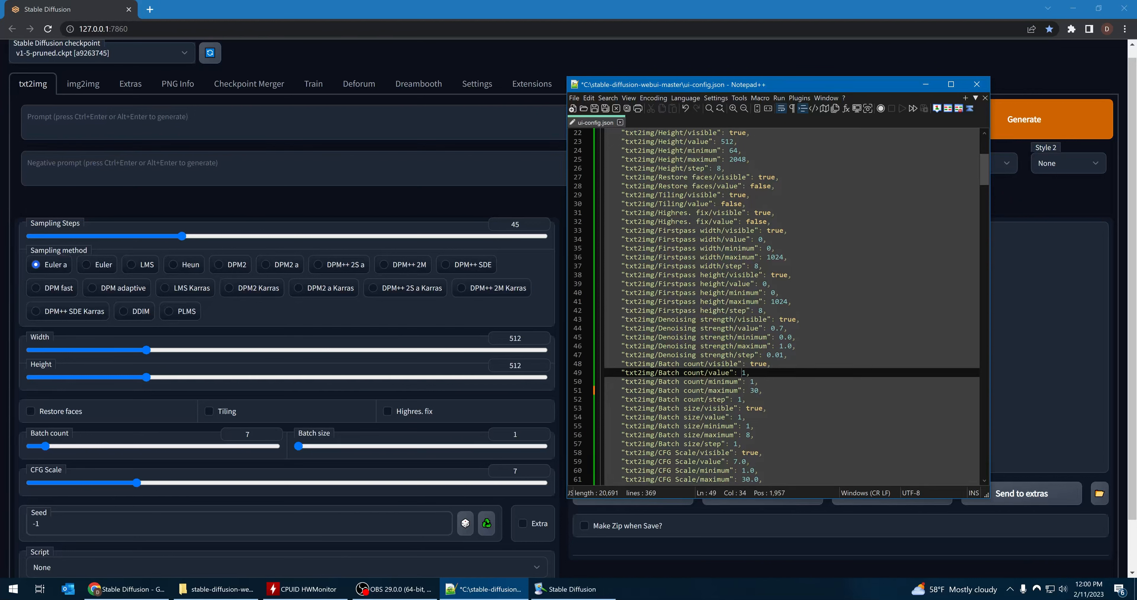
key(Delete)
text(6)
drag(45, 446, 2, 450)
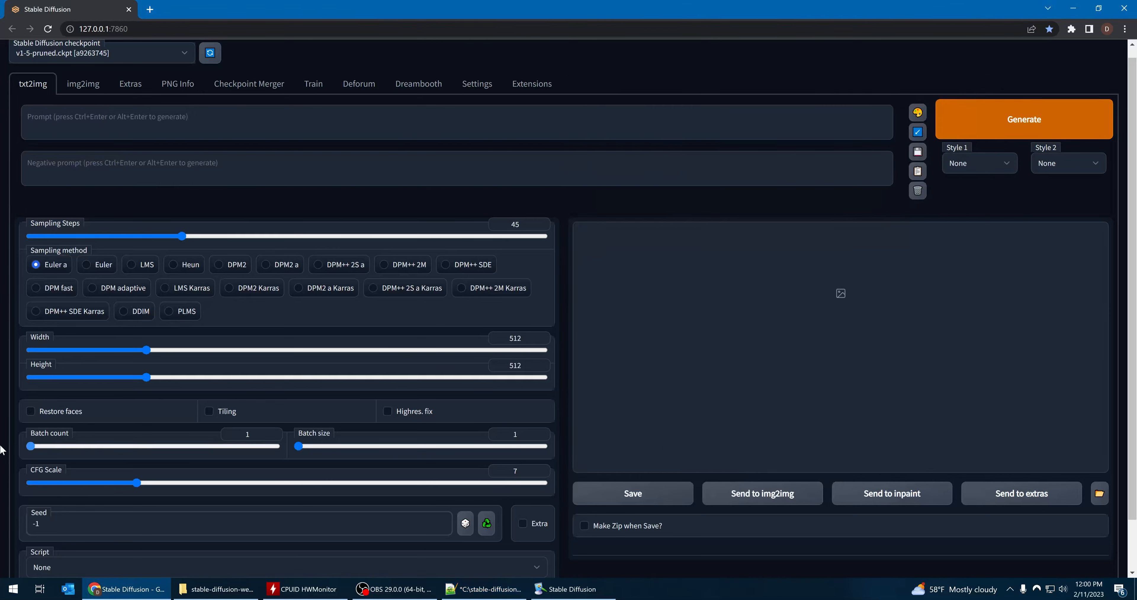
Step: Set the txt2img CFG Scale/value entry in ui-config.json to 7.5
click(479, 589)
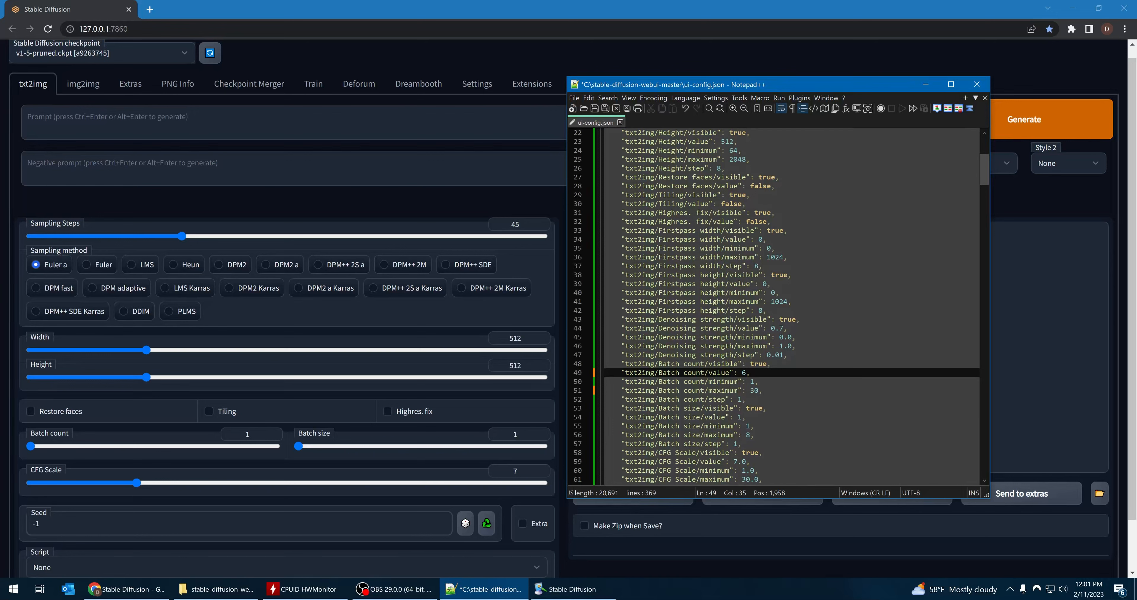
scroll(777, 306, down, 1)
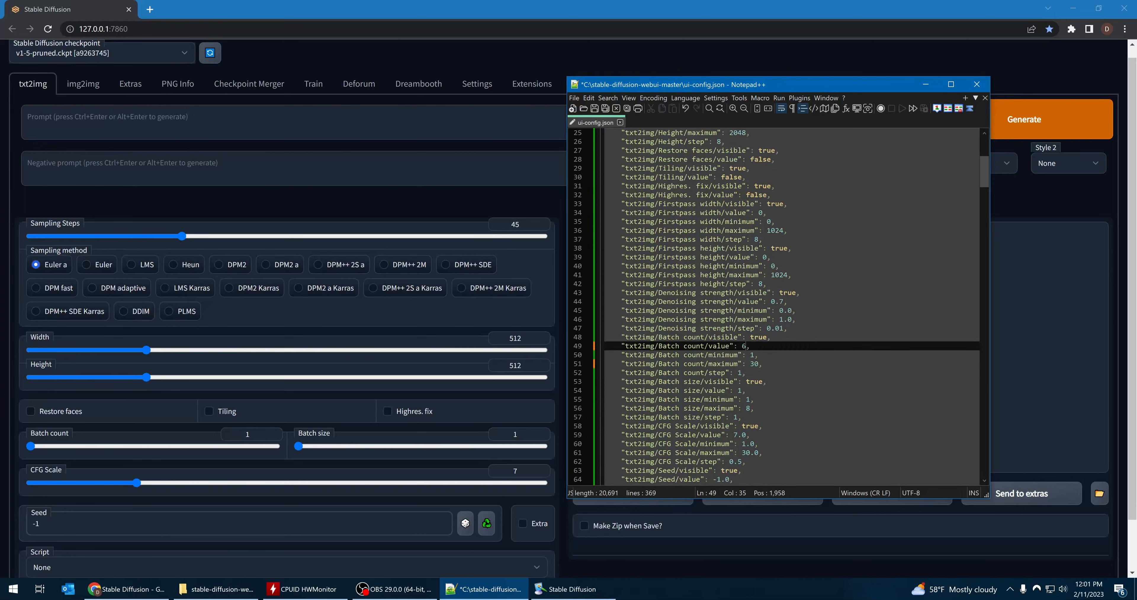
click(742, 435)
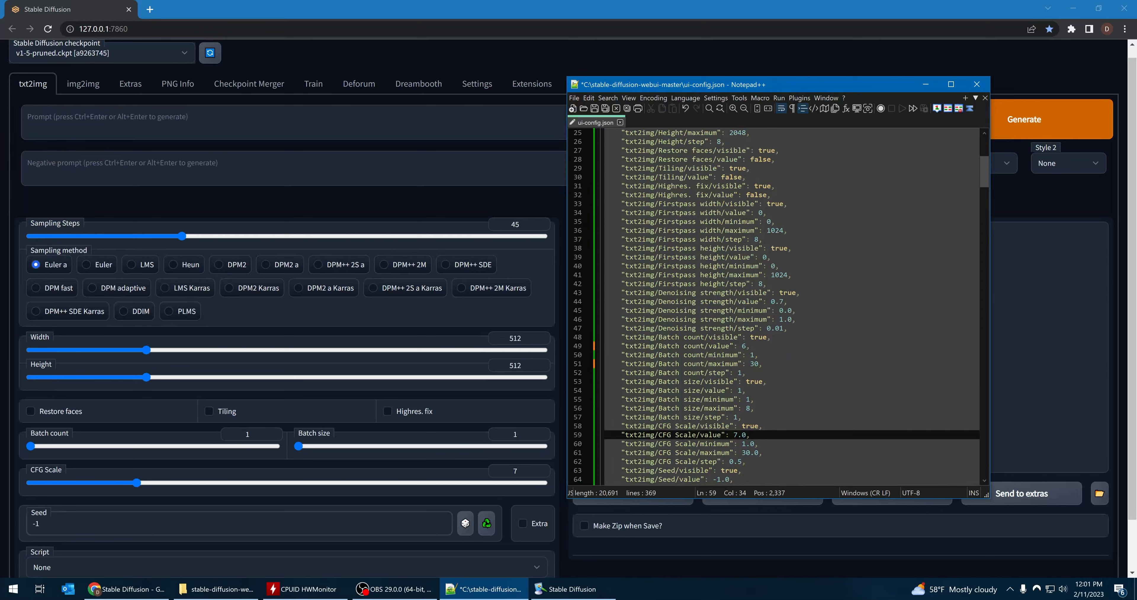
key(Delete)
text(5)
Step: Find the start of the img2img entries in ui-config.json and review the settings on the web UI's img2img page
scroll(782, 306, down, 2)
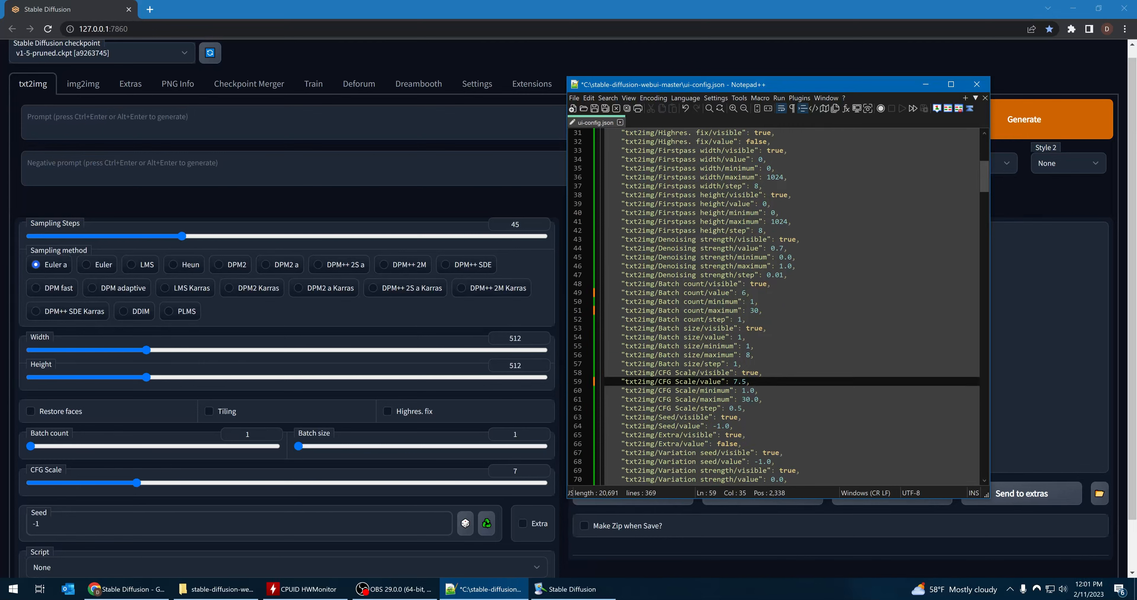
scroll(781, 306, down, 15)
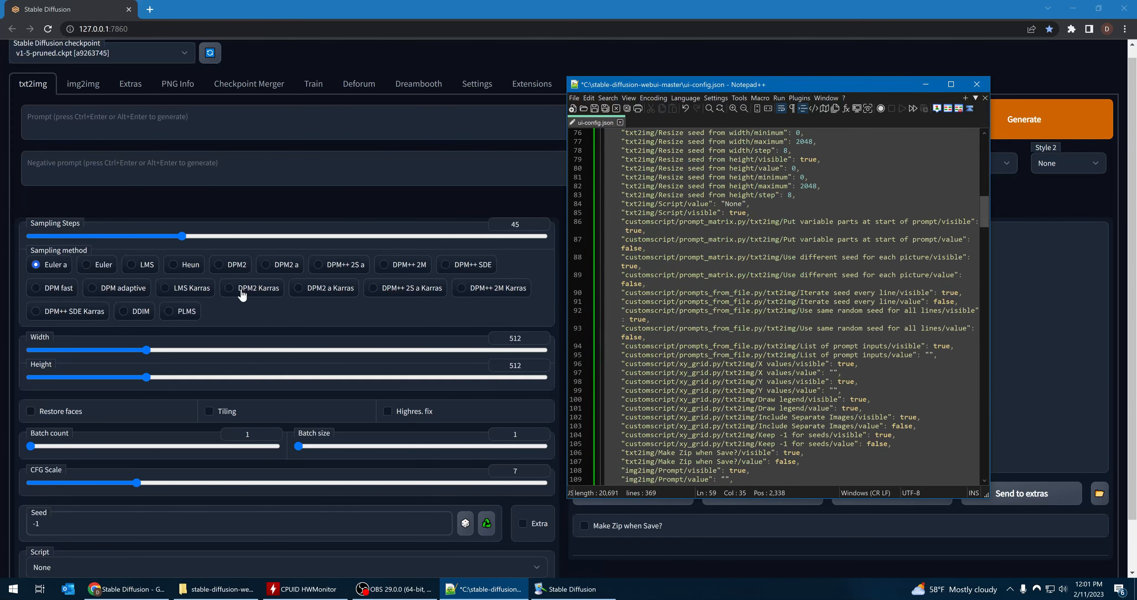
click(83, 83)
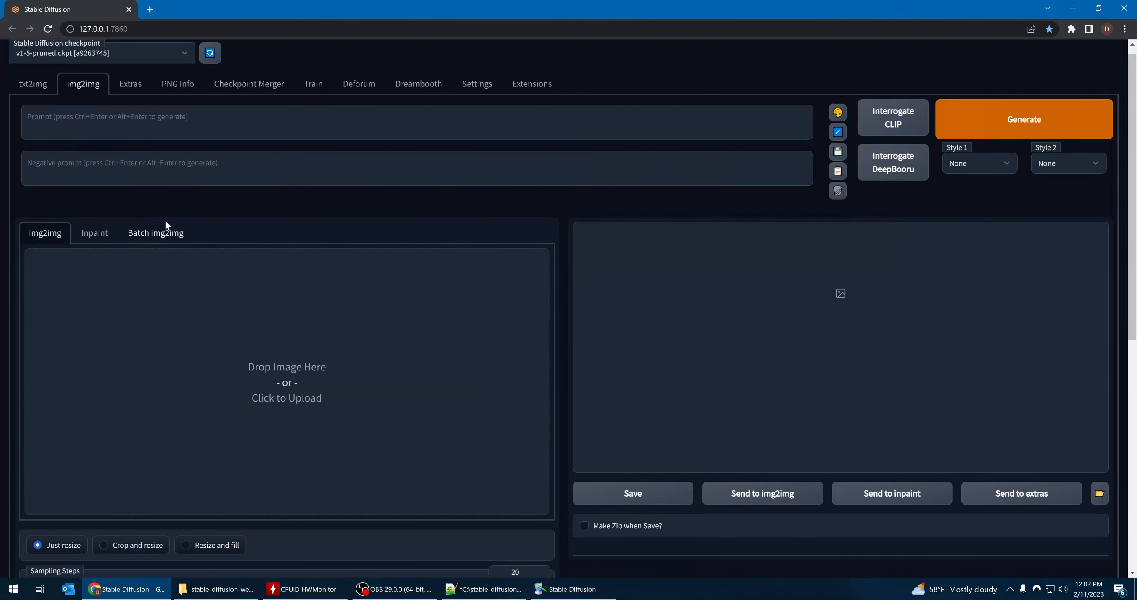
scroll(296, 194, down, 5)
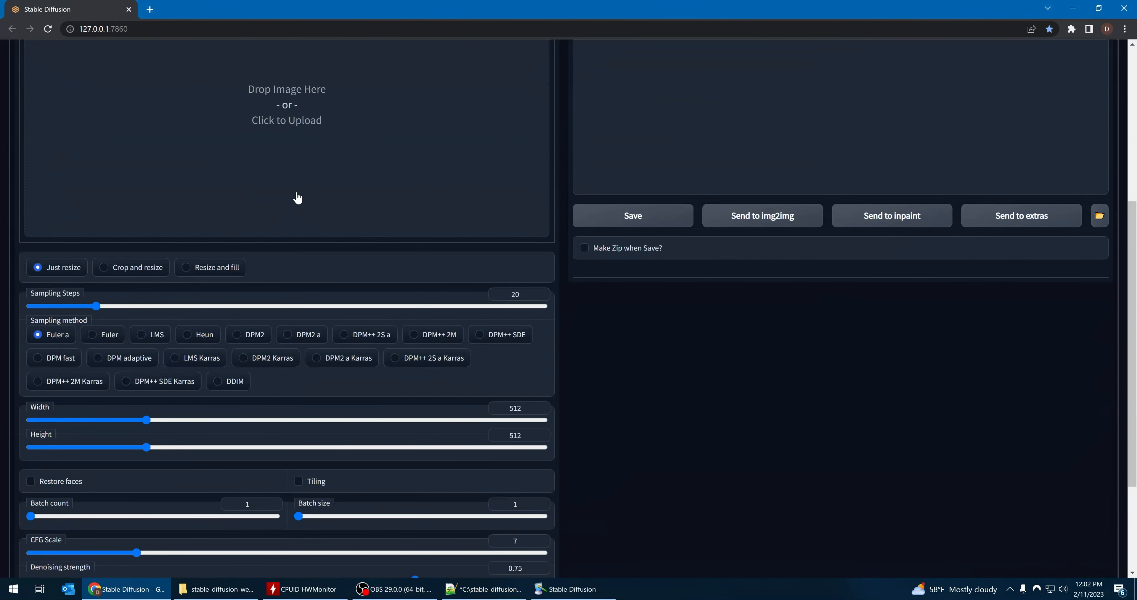
scroll(296, 197, up, 5)
scroll(274, 278, down, 4)
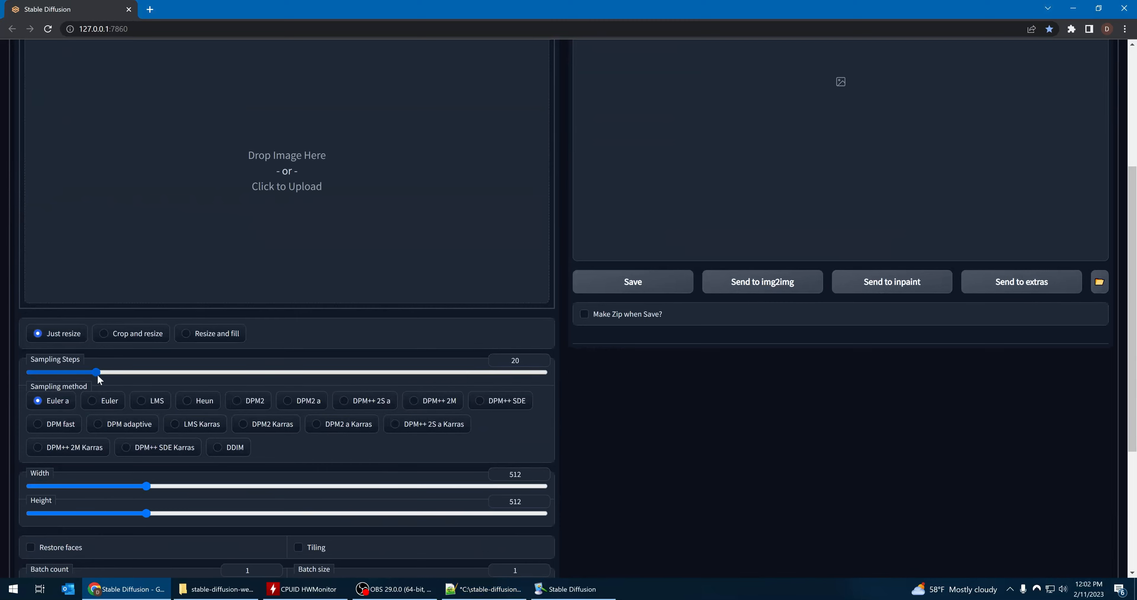
scroll(92, 197, up, 3)
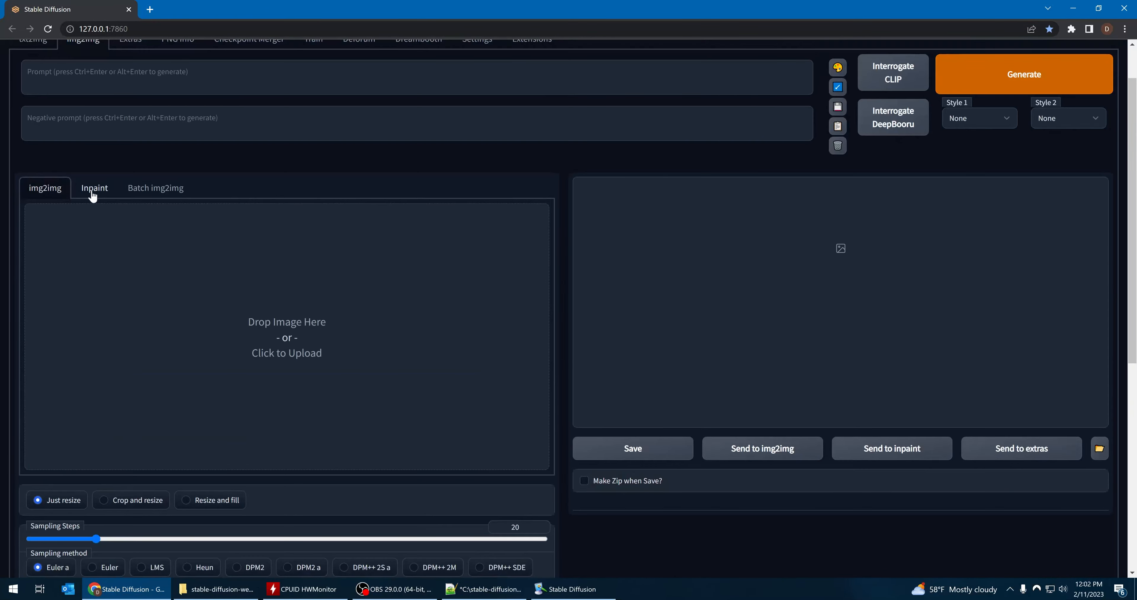
Step: Show the img2img Inpaint settings and examine the Inpaint at full resolution option
click(92, 194)
scroll(341, 298, down, 4)
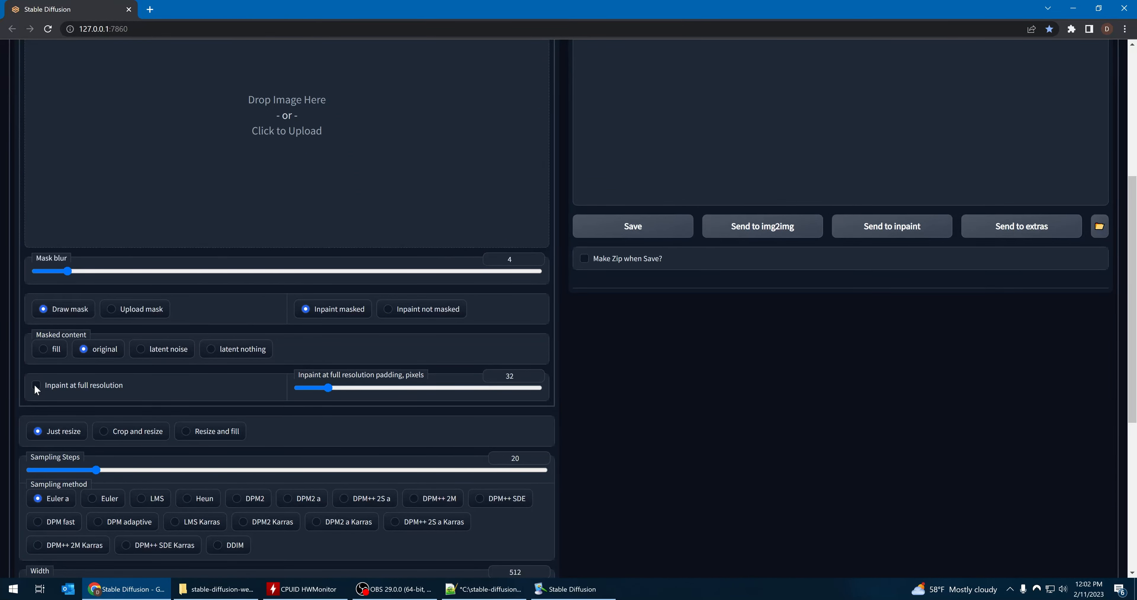
scroll(283, 292, up, 6)
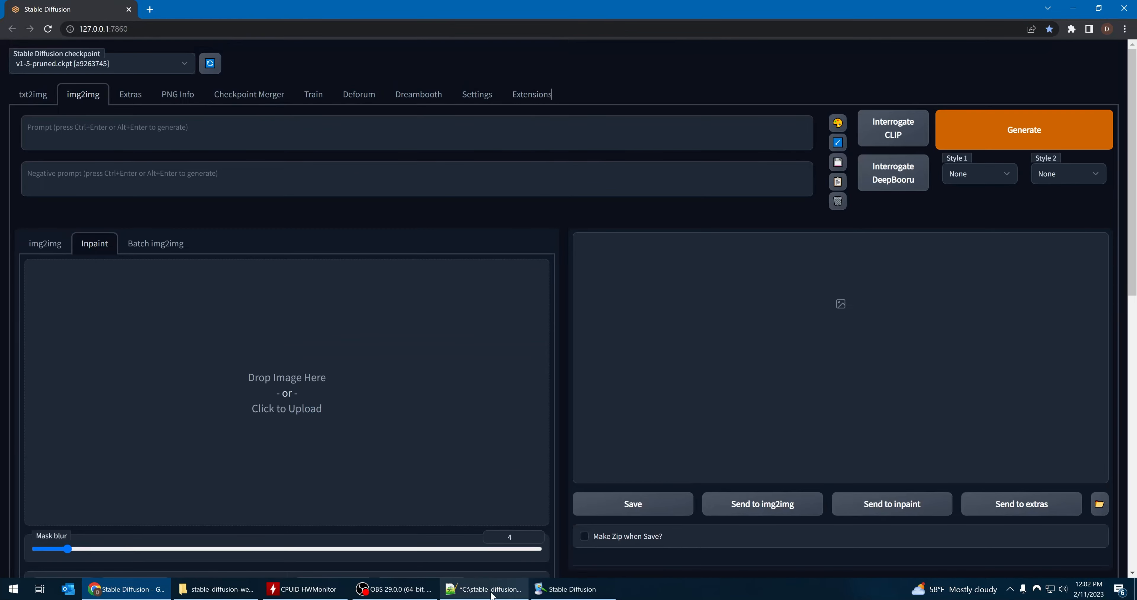
Step: Set the img2img Inpaint at full resolution/value entry in ui-config.json to true
click(486, 589)
scroll(586, 311, down, 7)
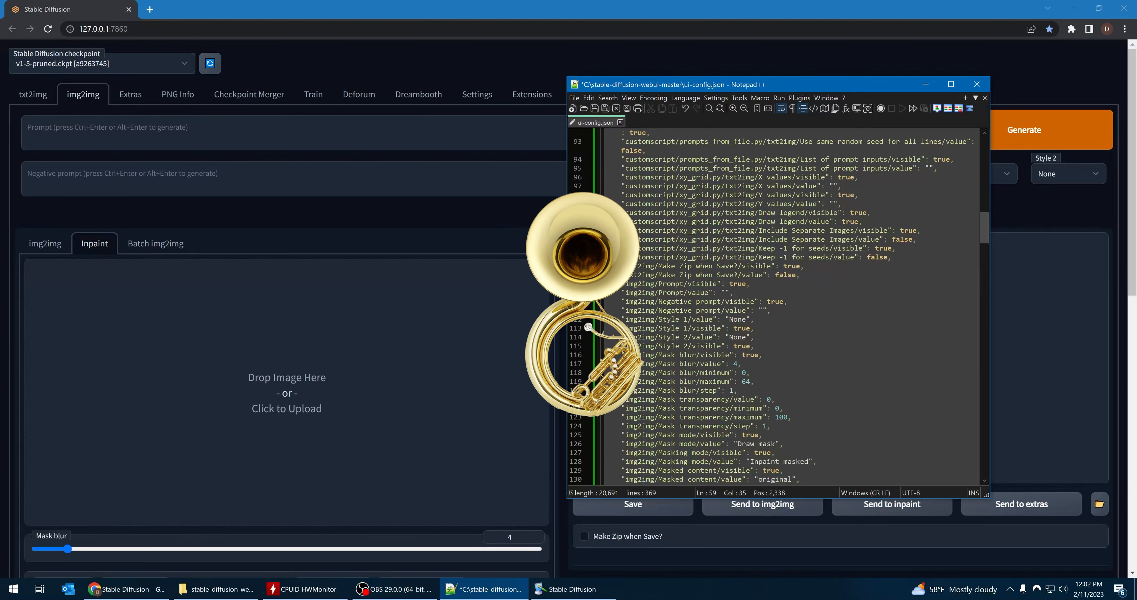
scroll(777, 309, down, 1)
scroll(777, 309, down, 3)
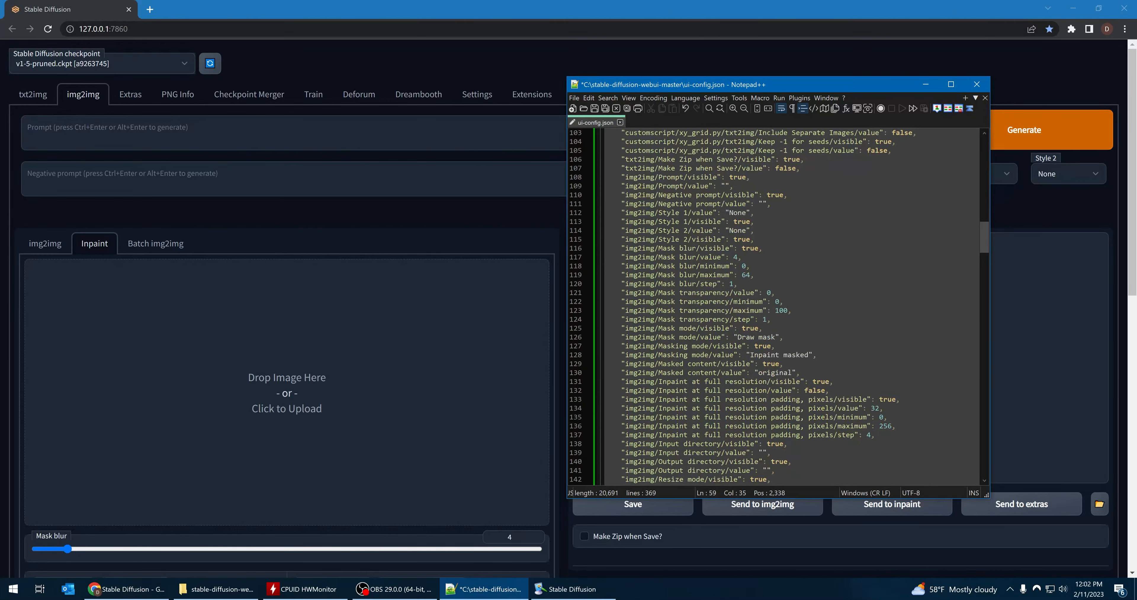
click(805, 390)
key(Delete)
key(Delete)
key(Delete)
key(Delete)
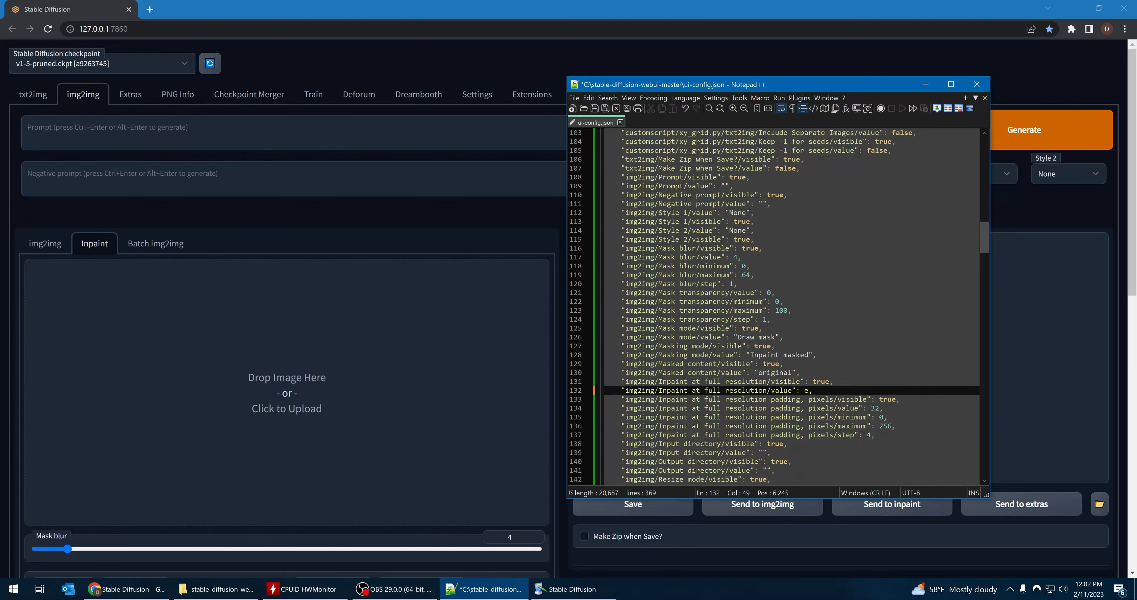
text(true)
scroll(778, 305, down, 3)
scroll(287, 309, down, 3)
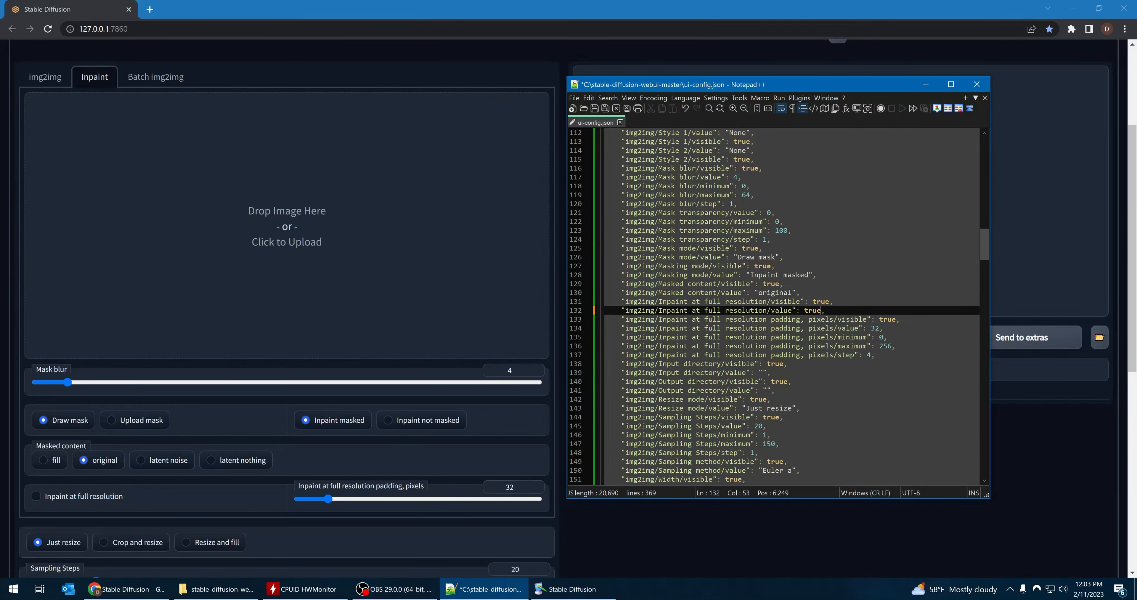
Step: In ui-config.json, set the img2img Sampling Steps value to 80 and its maximum to 200
click(754, 426)
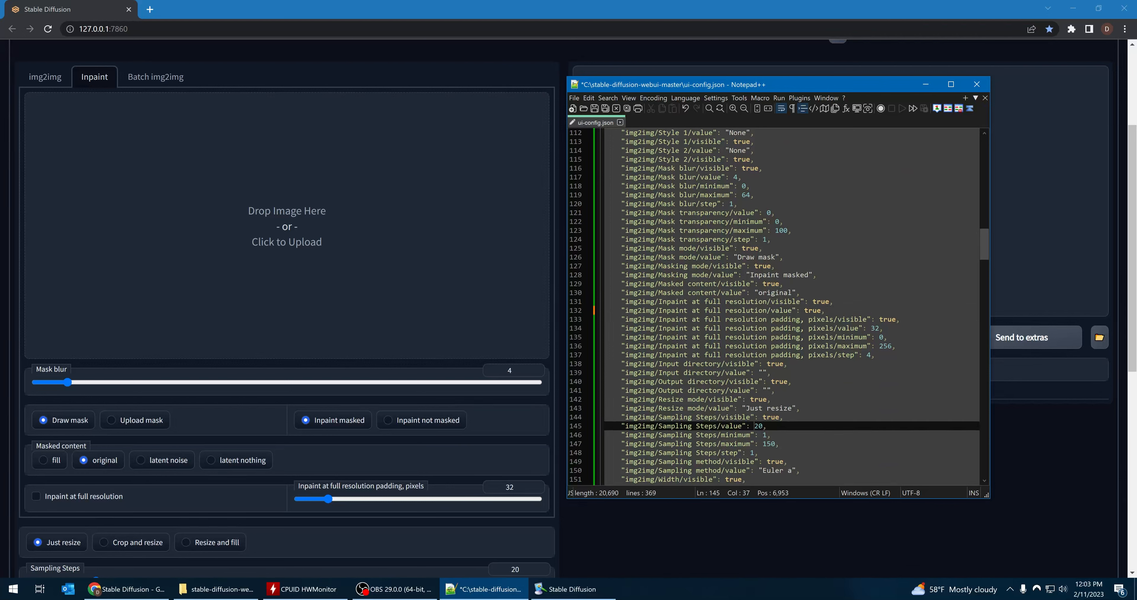
key(Delete)
text(8)
click(763, 443)
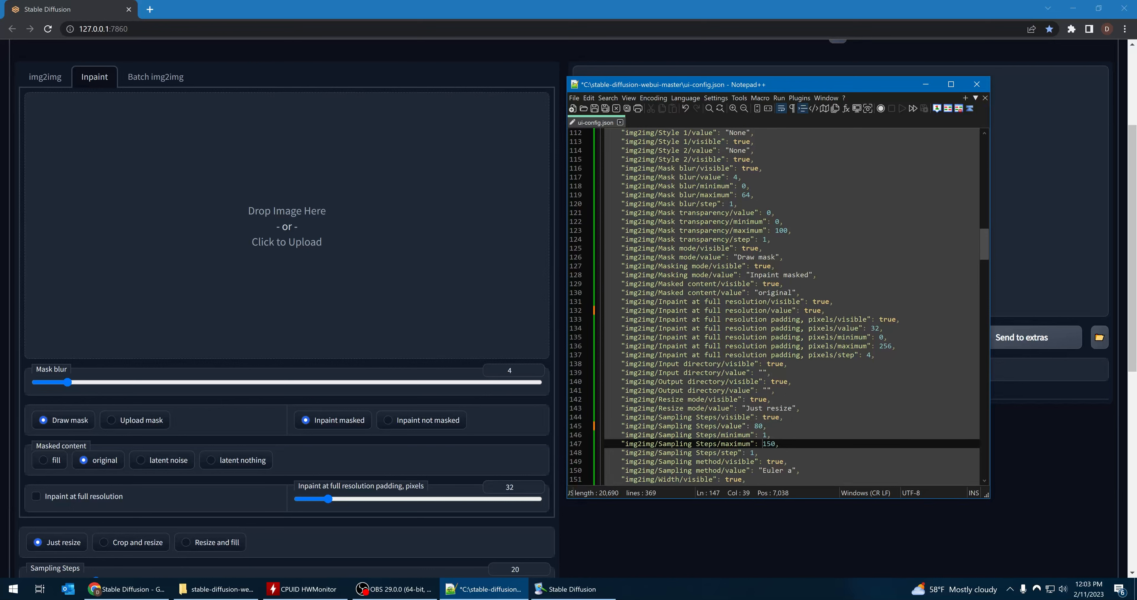
key(Delete)
key(Delete)
text(200)
Step: Set the img2img Batch count maximum to 30 and its default value to 3 in ui-config.json
scroll(790, 306, down, 7)
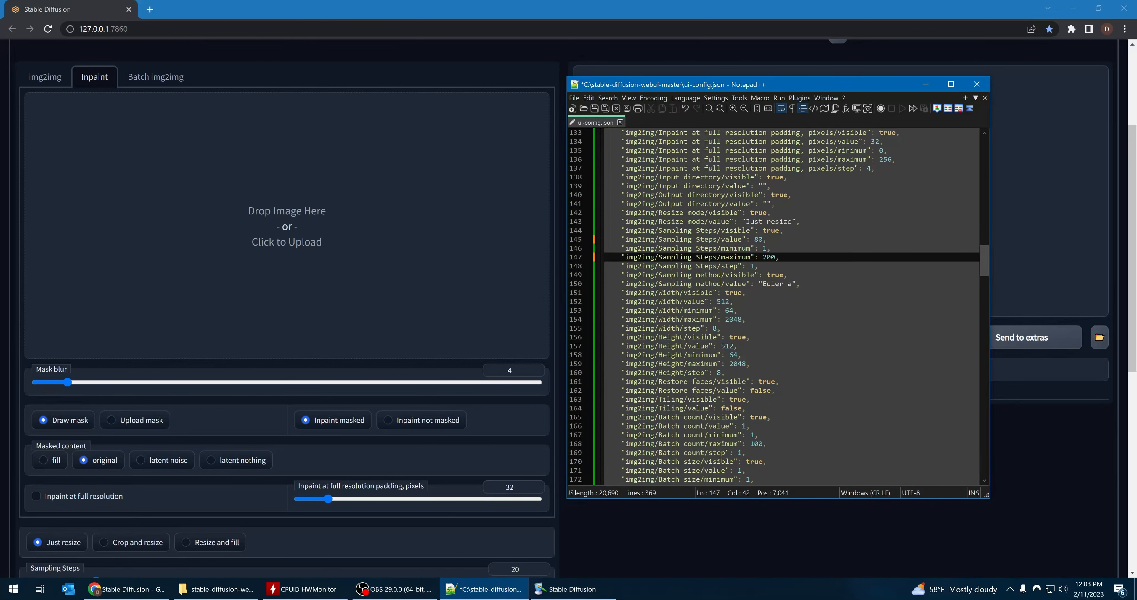
scroll(214, 432, down, 5)
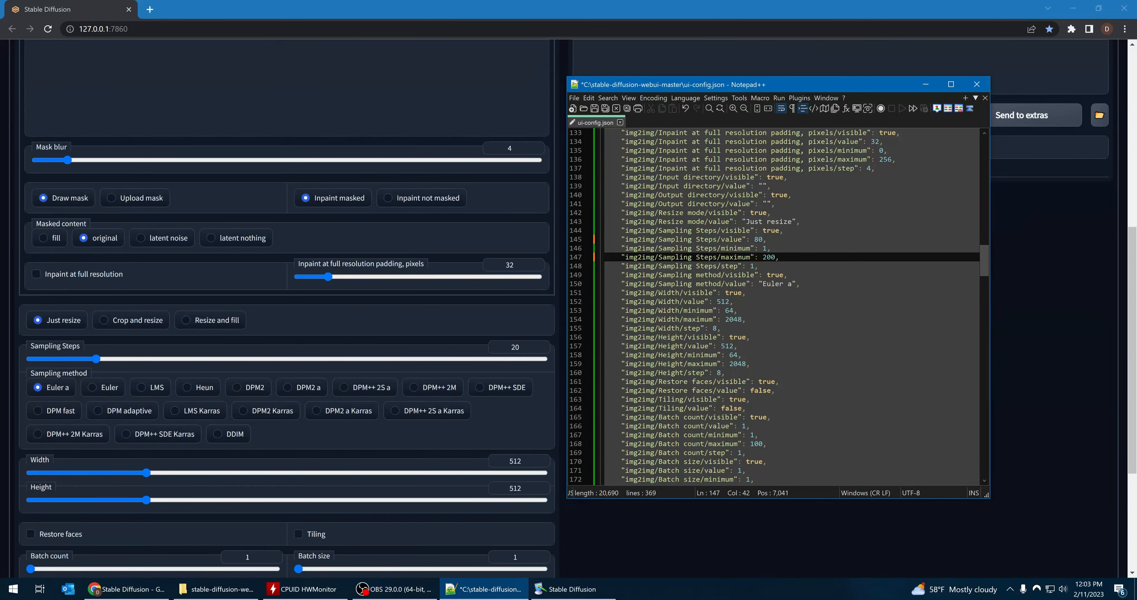
click(750, 444)
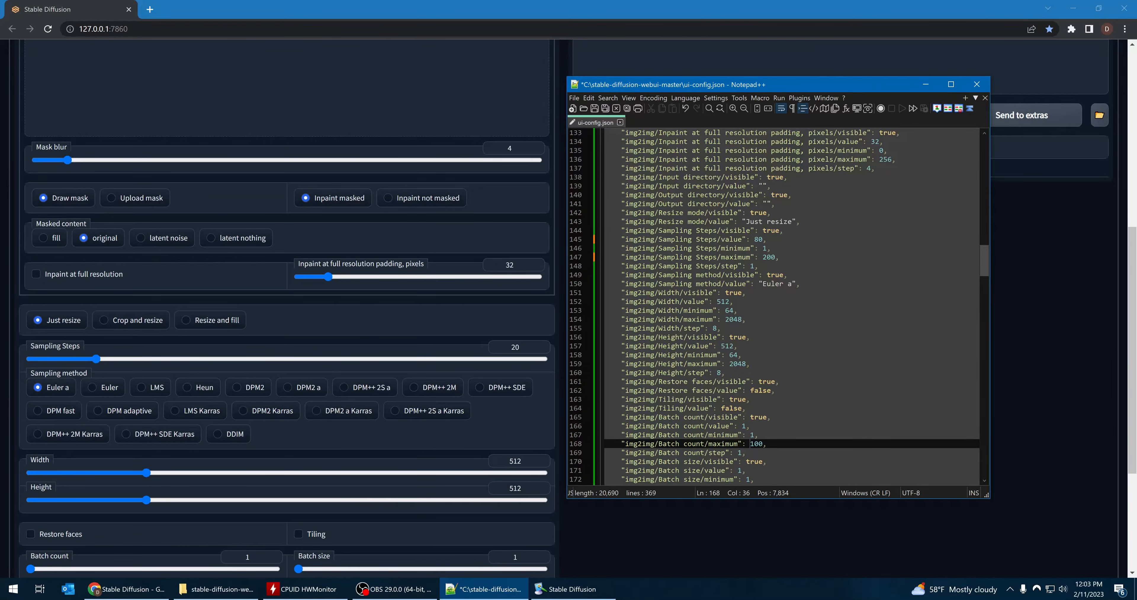
key(Delete)
key(Delete)
key(Delete)
text(30)
key(Up)
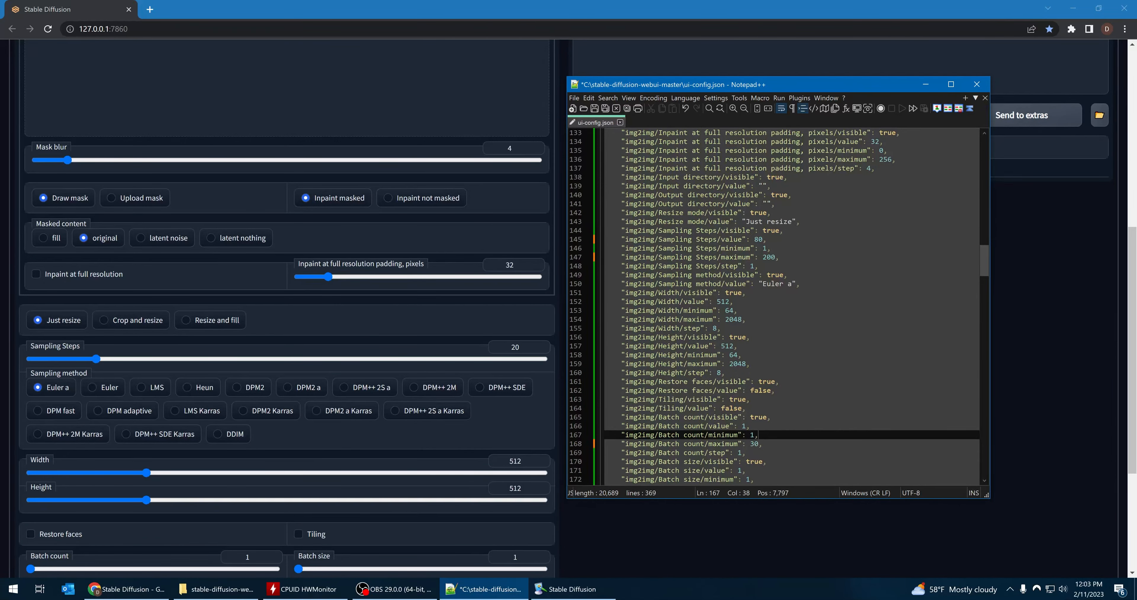
key(Up)
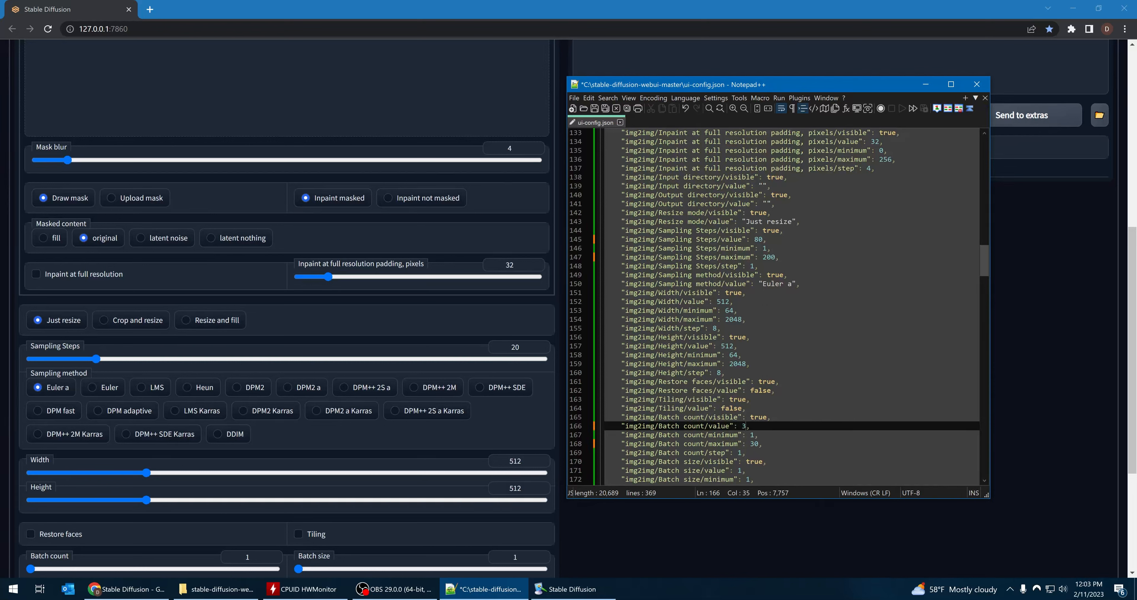
Step: Set the img2img CFG Scale/value entry in ui-config.json to 7.5
scroll(778, 307, down, 1)
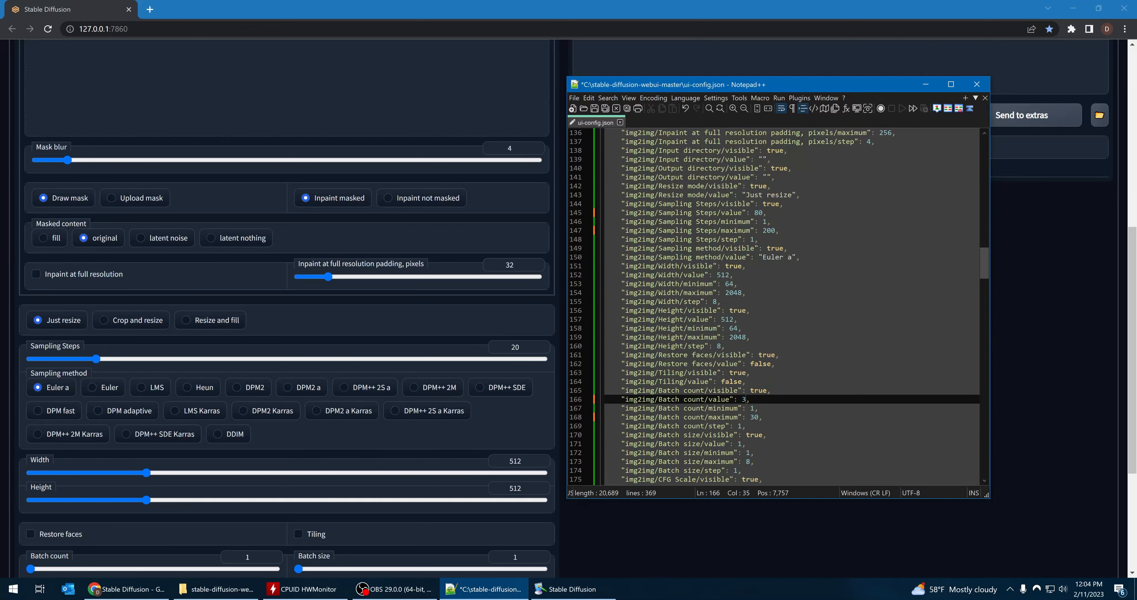
scroll(777, 306, down, 2)
key(Down)
key(Down)
key(Down)
key(Down)
key(Down)
key(Down)
key(Down)
key(Down)
key(Down)
key(Down)
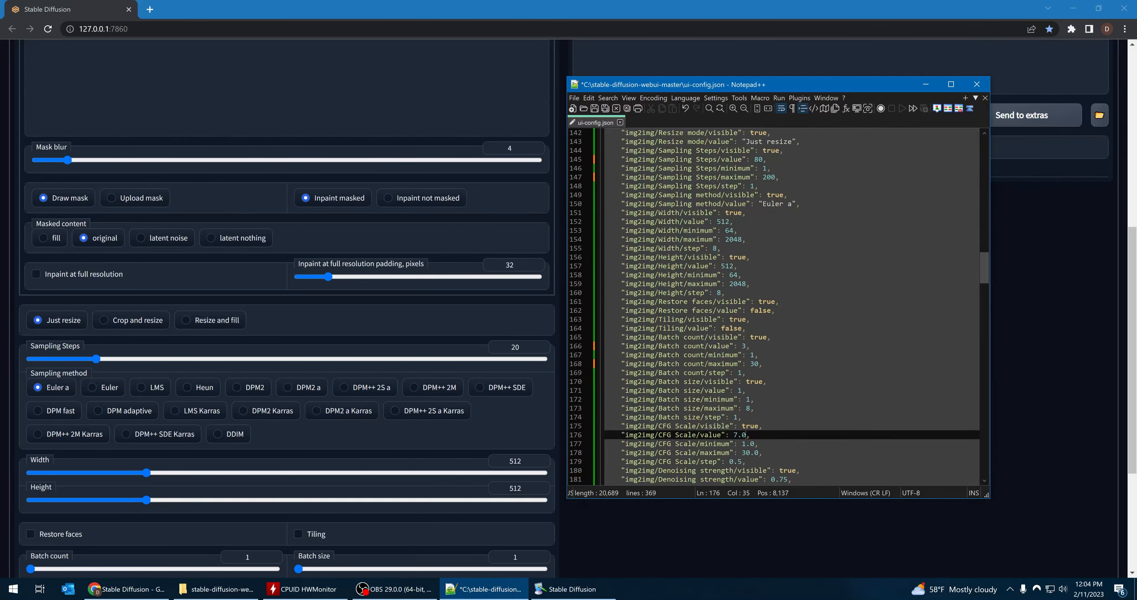
key(BackSpace)
text(5)
Step: Show the web UI's Extras page and find the matching extras entries in ui-config.json
scroll(777, 306, down, 2)
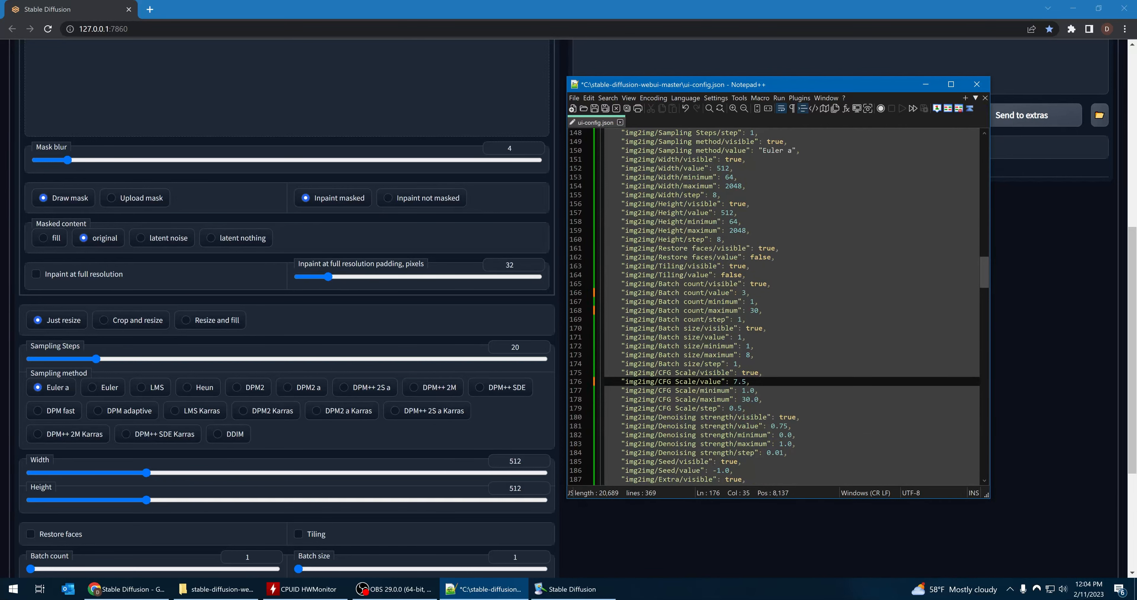
scroll(777, 307, down, 4)
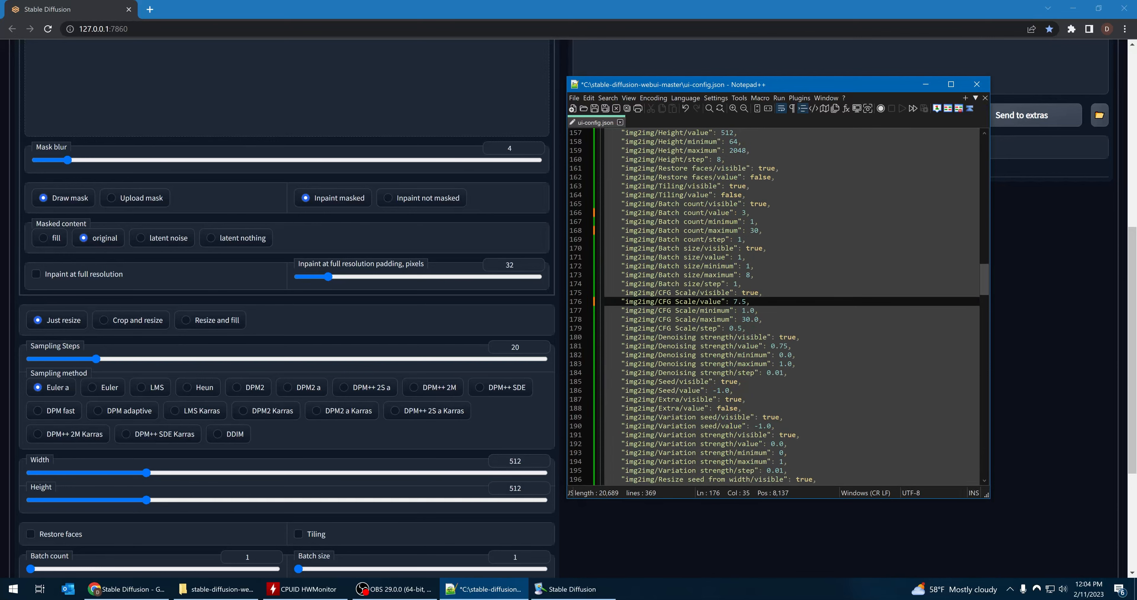
scroll(778, 307, down, 4)
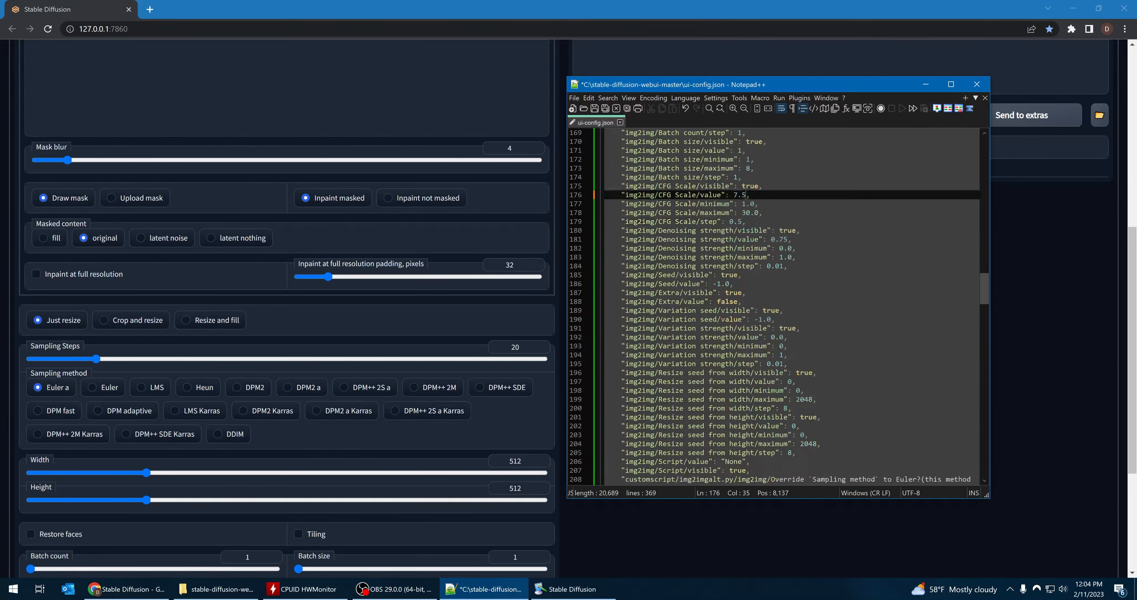
scroll(401, 280, up, 10)
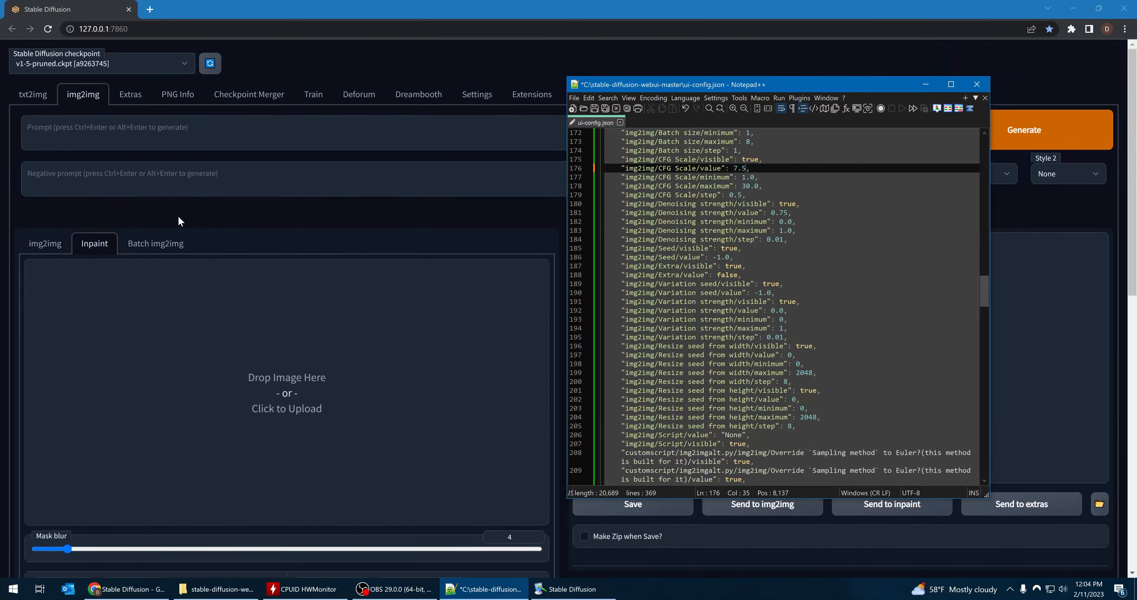
click(130, 94)
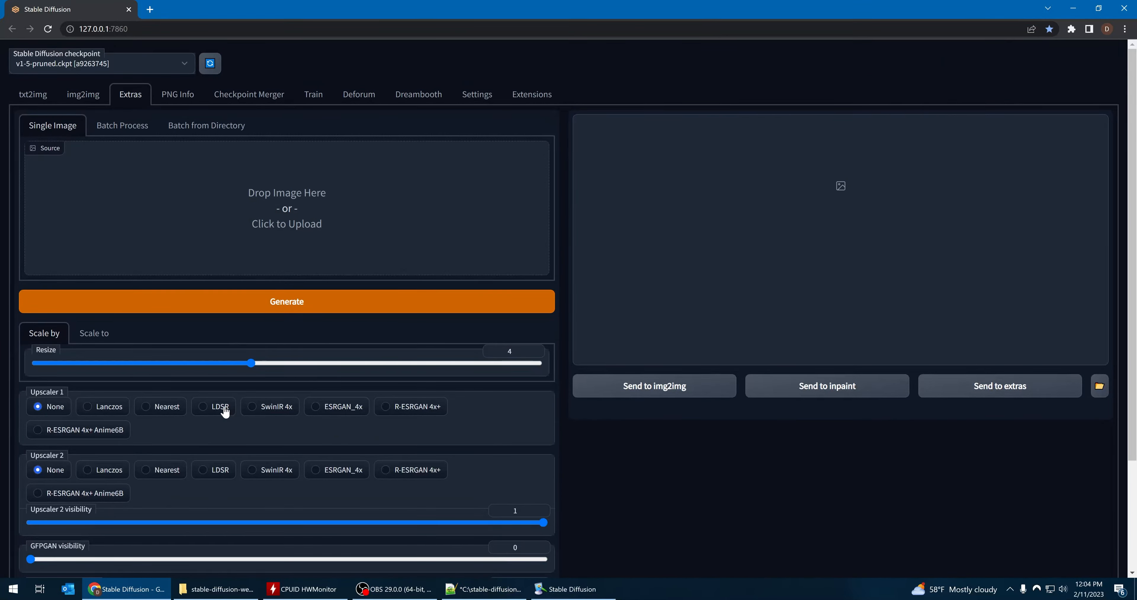
key(alt+Tab)
scroll(777, 305, down, 15)
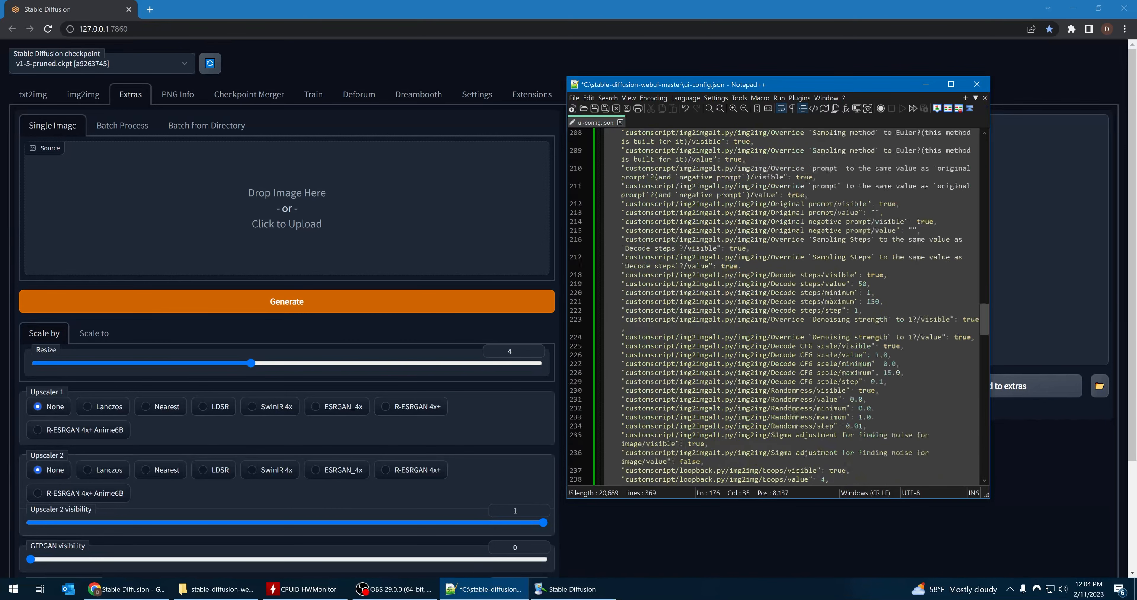
scroll(778, 304, down, 8)
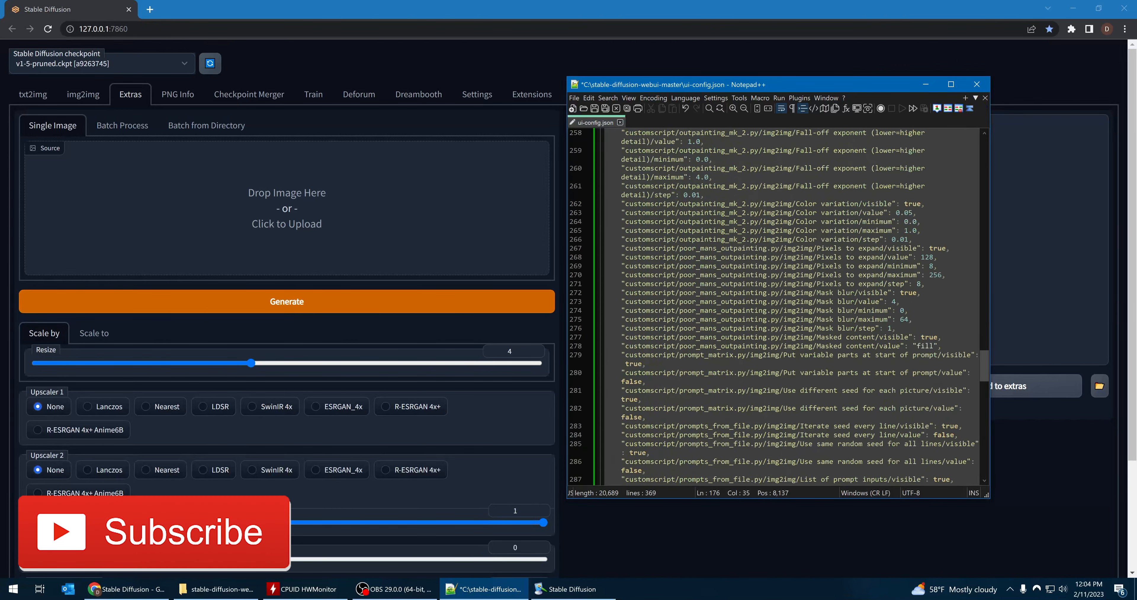
scroll(777, 304, down, 12)
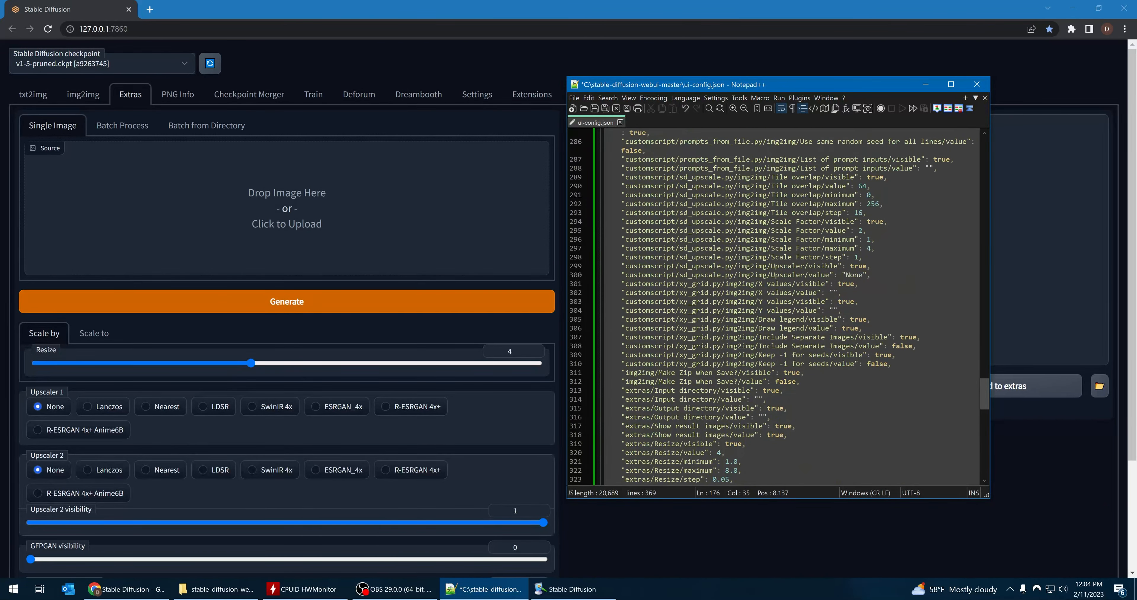
scroll(777, 304, down, 1)
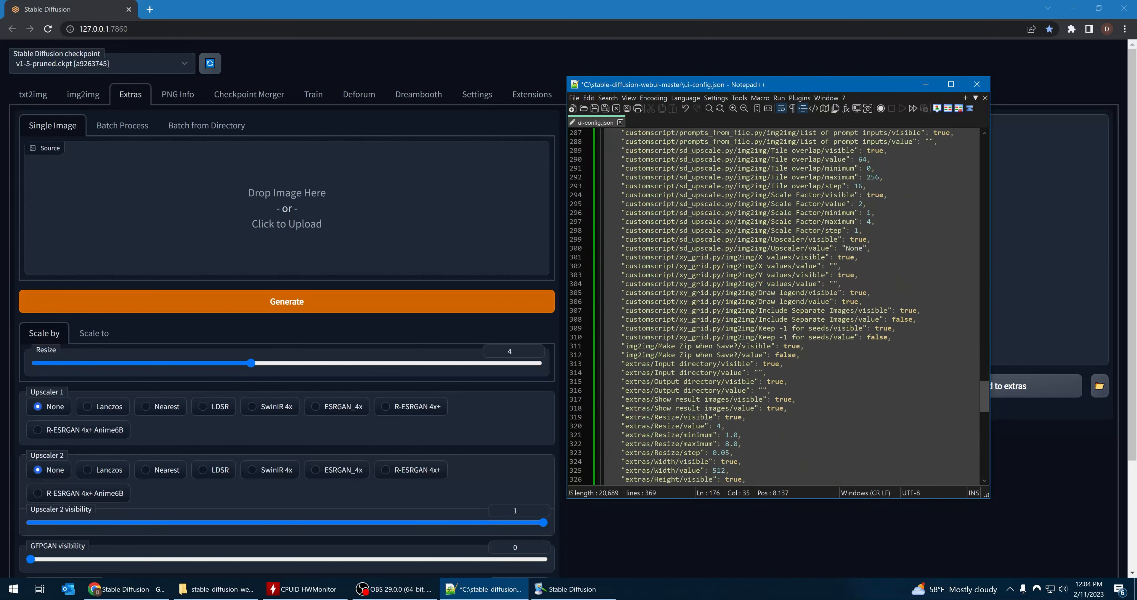
scroll(778, 304, down, 4)
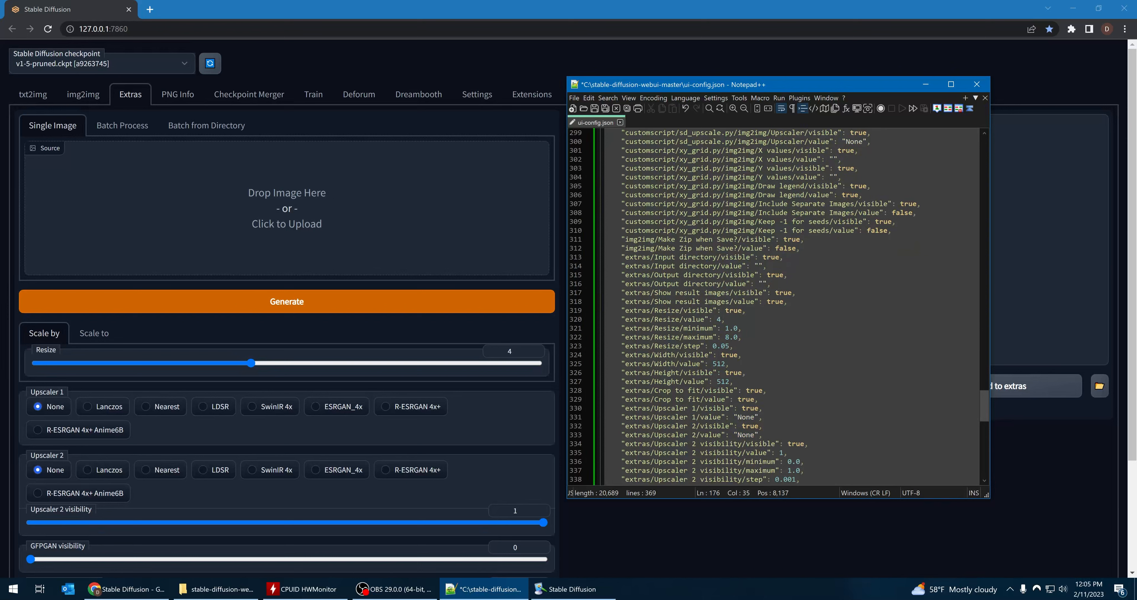
Step: Set the extras Upscaler 1/value entry in ui-config.json to "LDSR"
click(741, 417)
key(BackSpace)
key(Delete)
key(Delete)
key(Delete)
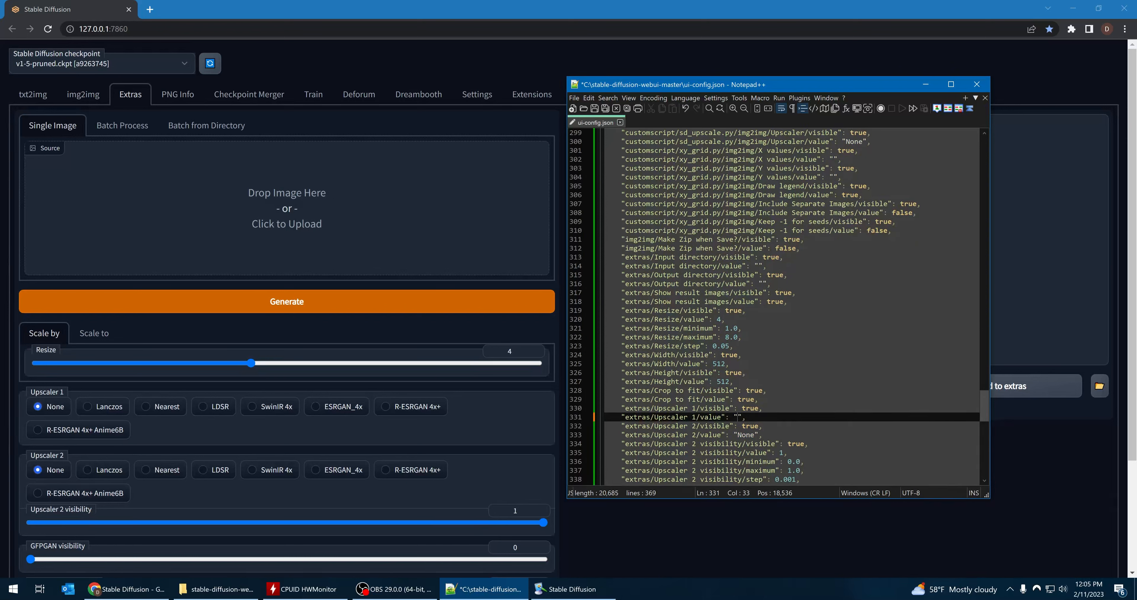
text(LDSR)
scroll(309, 417, down, 3)
scroll(331, 417, up, 2)
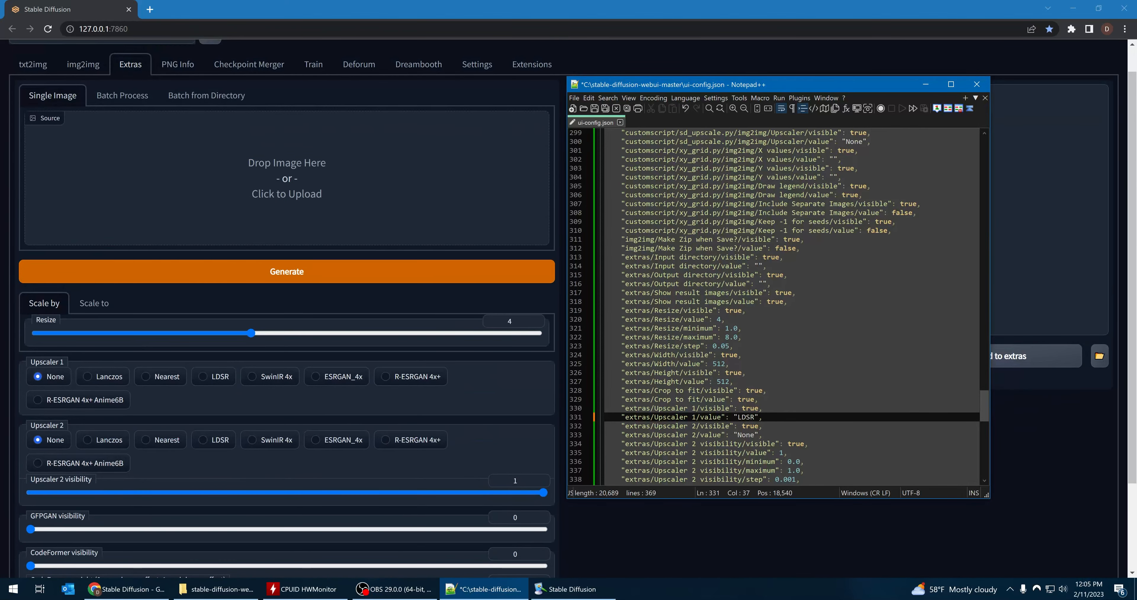
Step: Return to the start of ui-config.json, close the file with its changes saved, and exit Notepad++
scroll(777, 309, up, 4)
scroll(777, 309, up, 20)
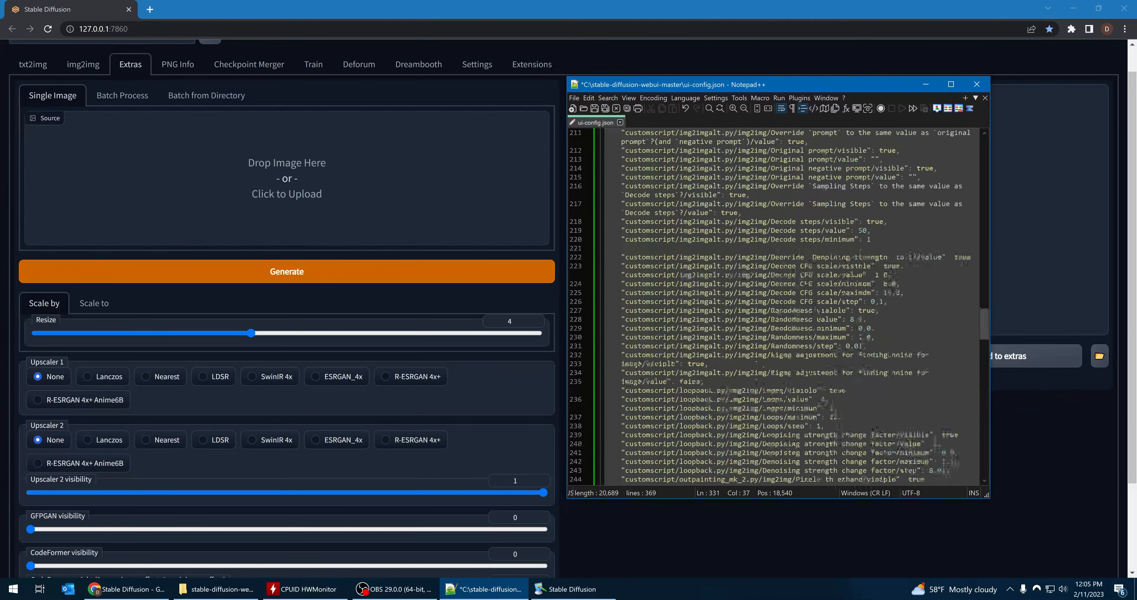
scroll(777, 309, up, 20)
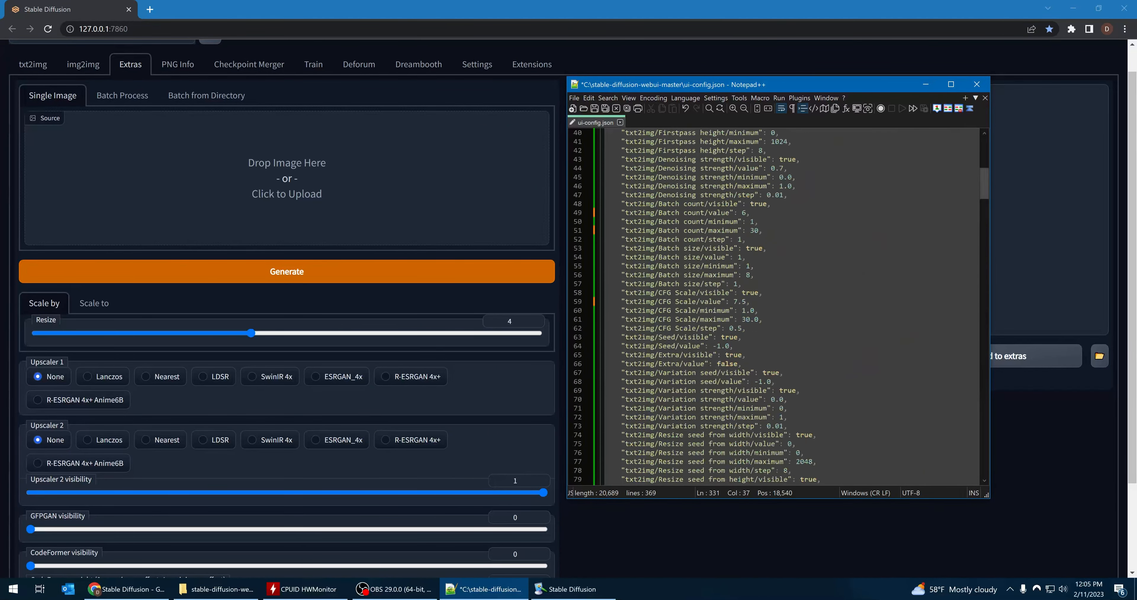
click(985, 97)
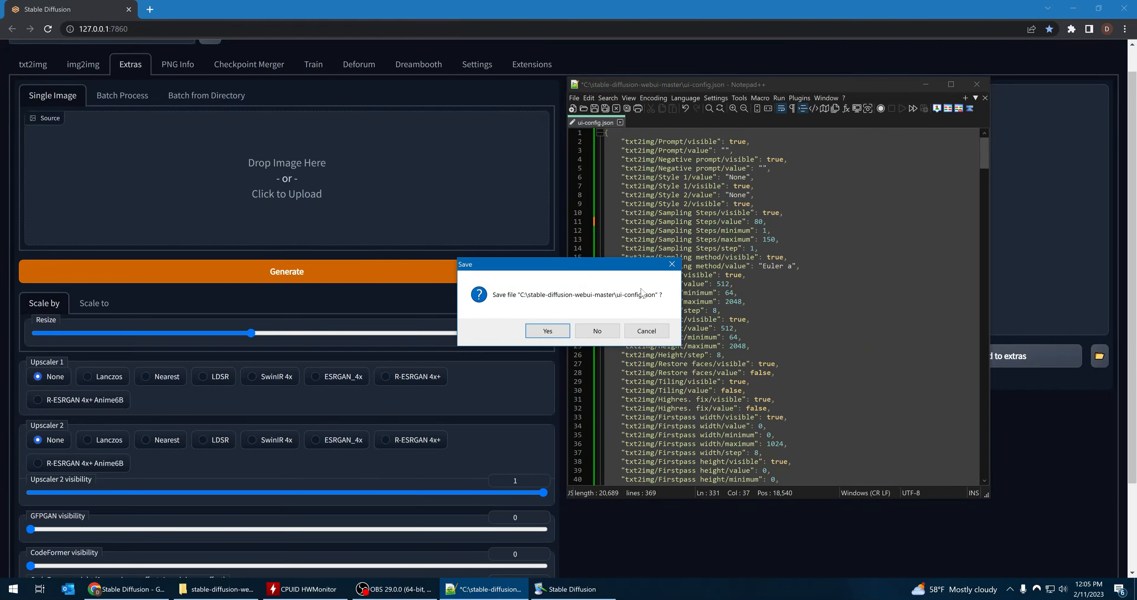
drag(549, 263, 844, 281)
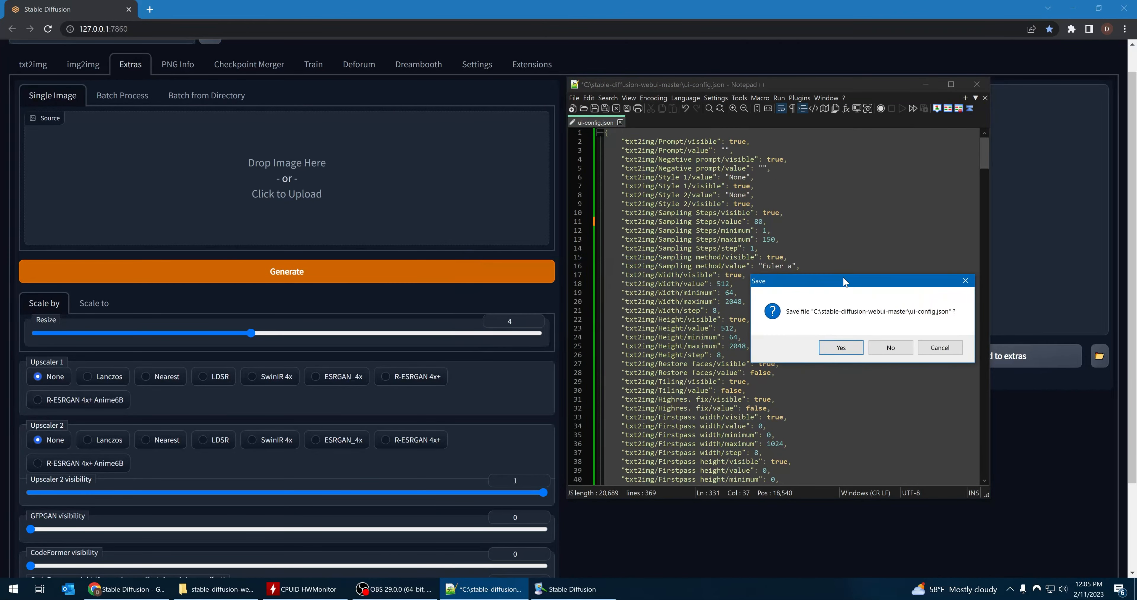
click(841, 347)
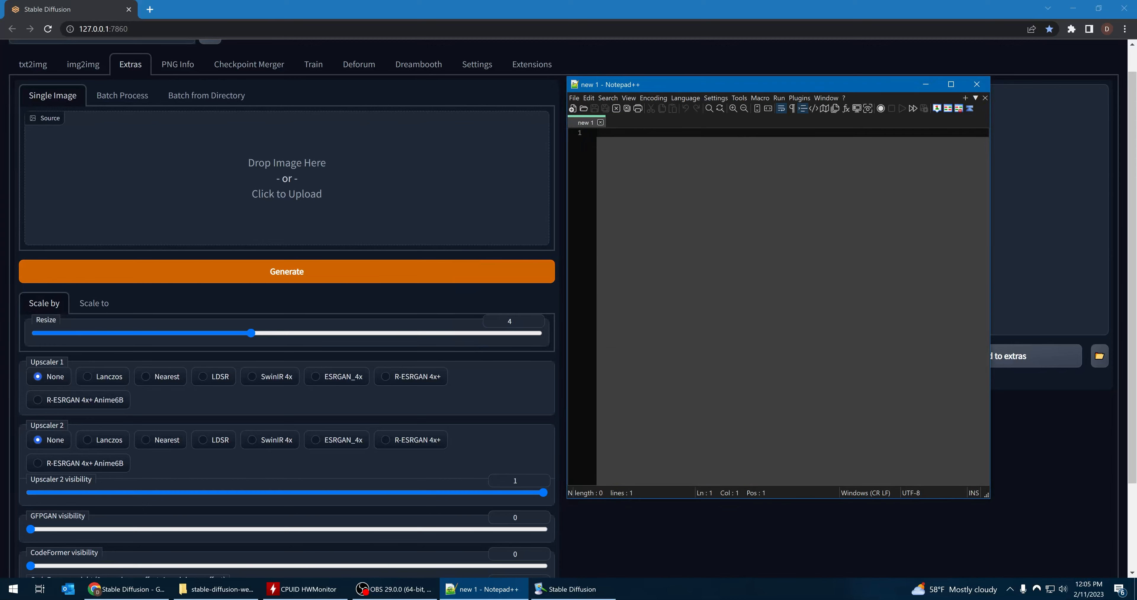
click(975, 85)
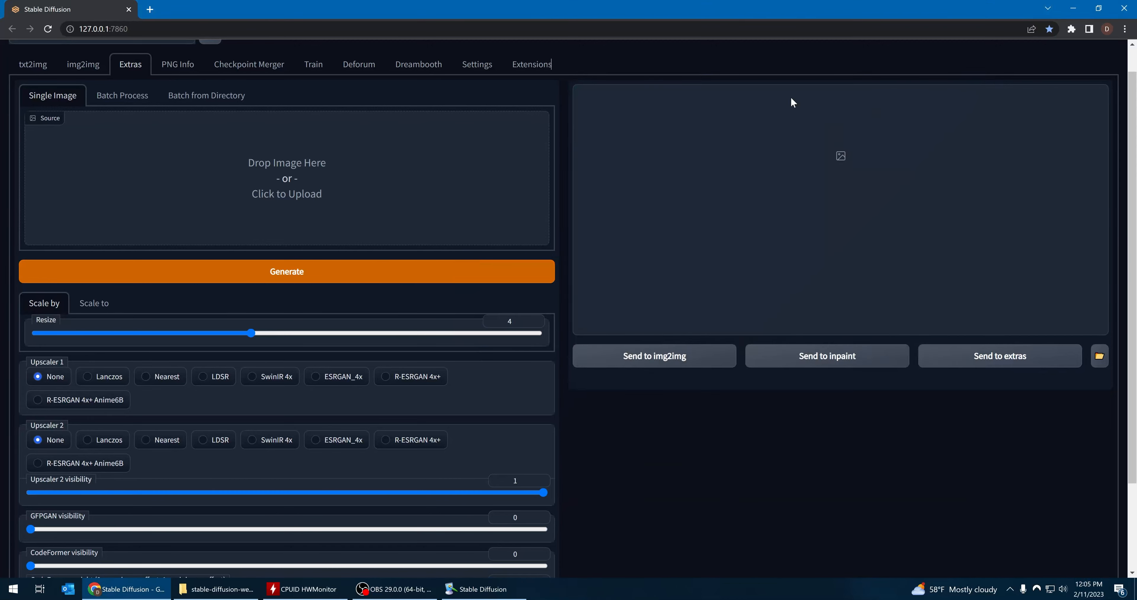
Step: Close the web UI browser window and the Stable Diffusion console, and restart Stable Diffusion from its desktop shortcut
click(1130, 8)
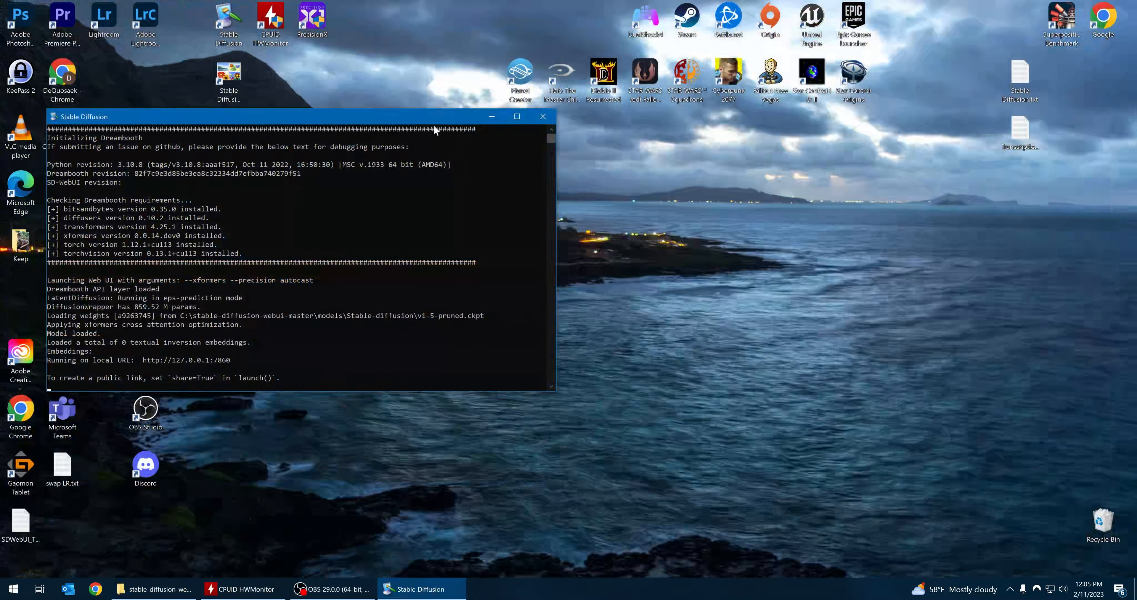
click(543, 116)
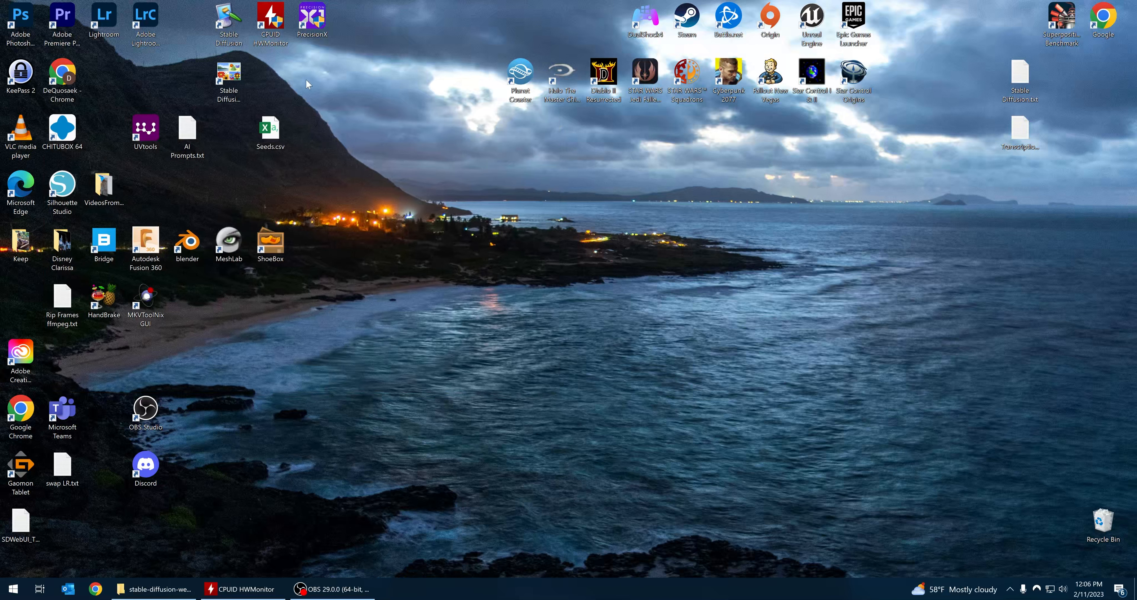
double_click(231, 24)
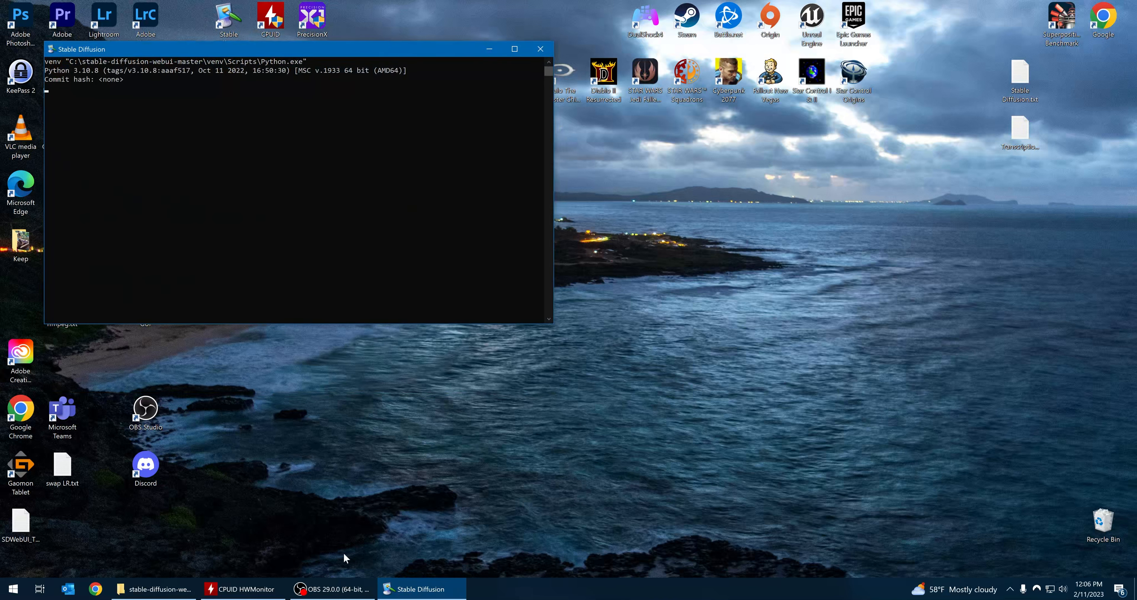
Step: Bring up the stable-diffusion-webui-master folder and move the Stable Diffusion console lower on the desktop, clear of the shortcuts
click(154, 589)
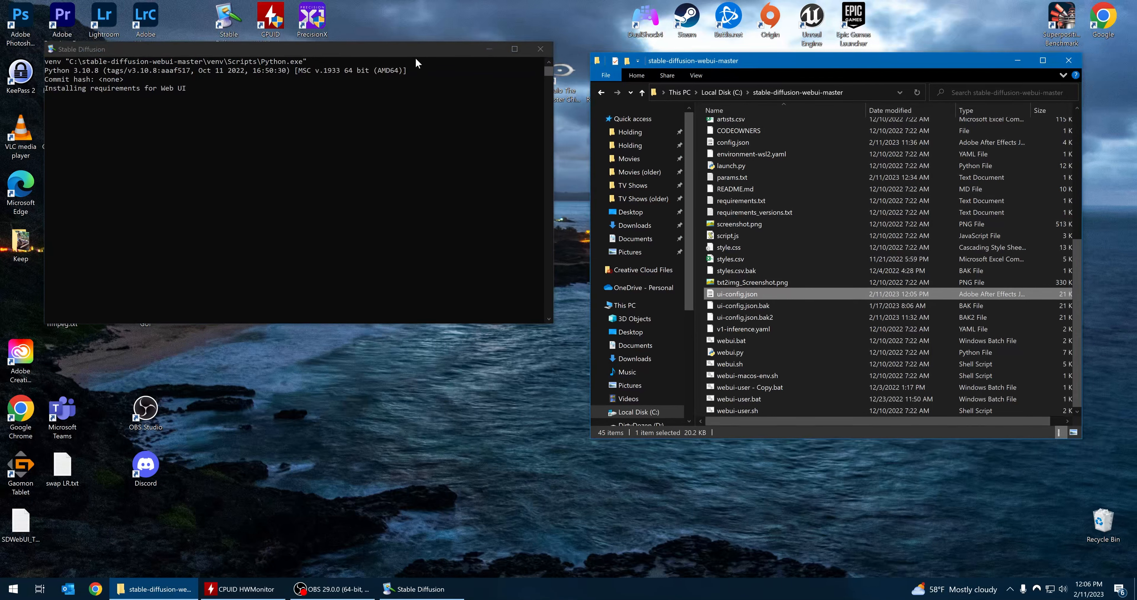
drag(414, 49, 414, 63)
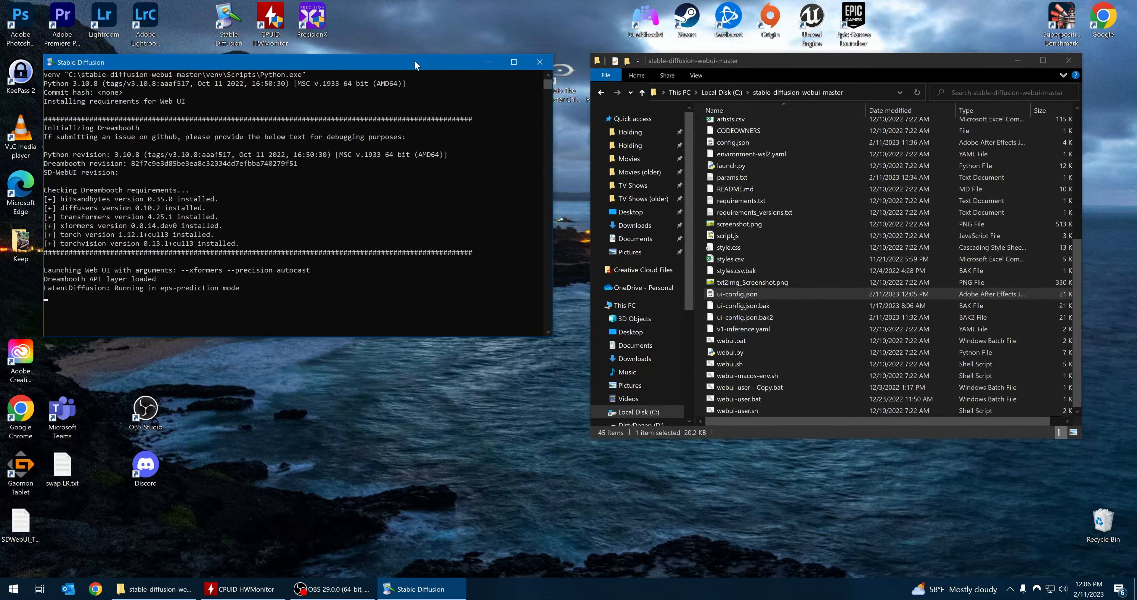
drag(415, 62, 419, 234)
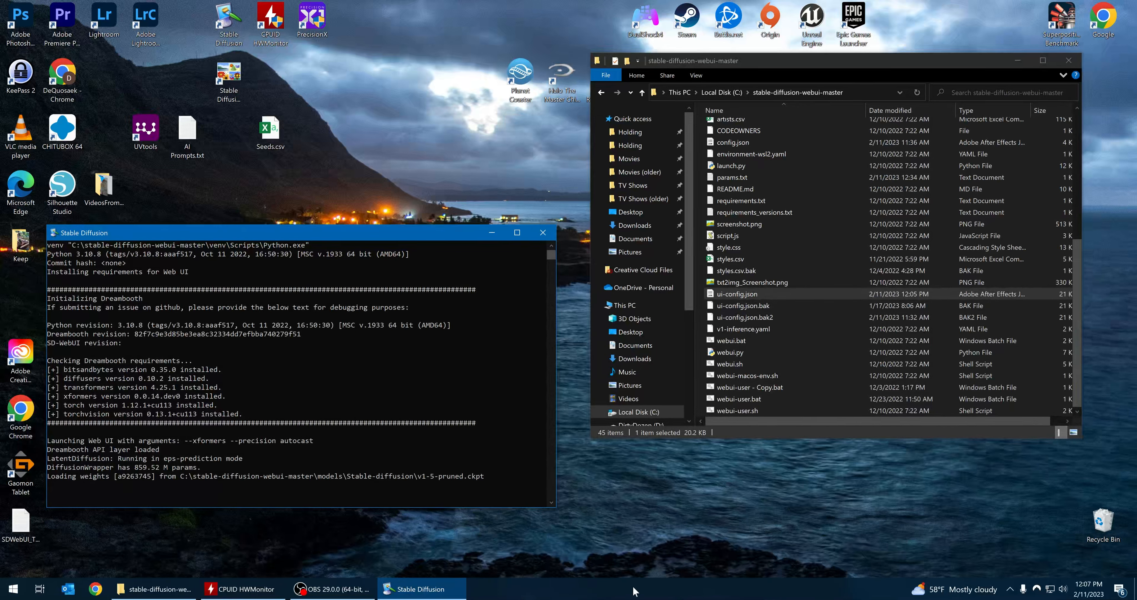
Step: Open the Windows taskbar settings and look at the available options for Combine taskbar buttons
right_click(678, 592)
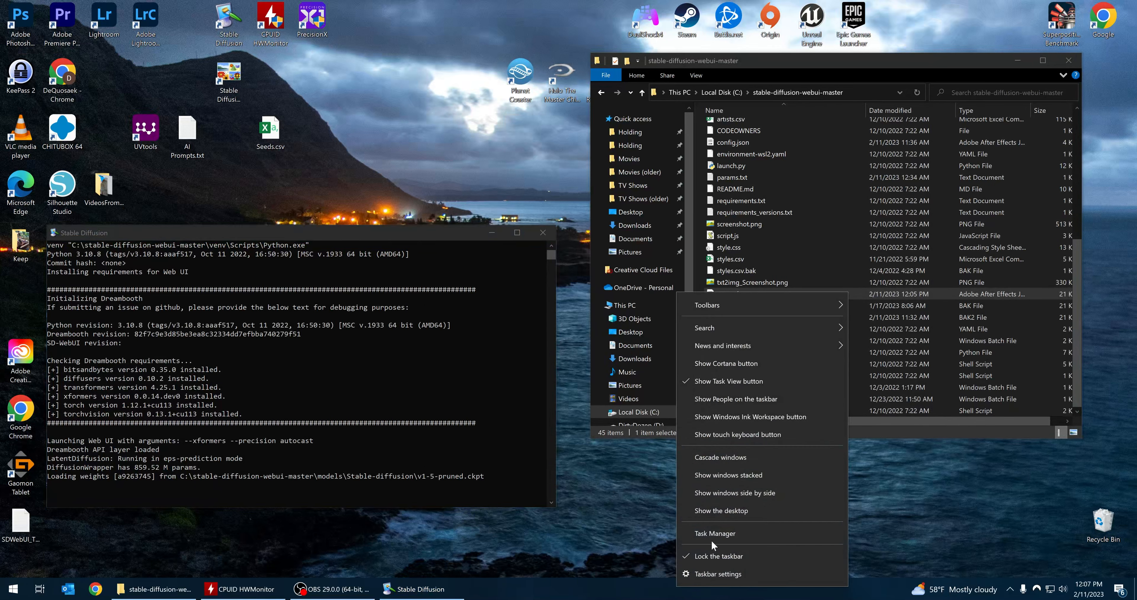
click(718, 574)
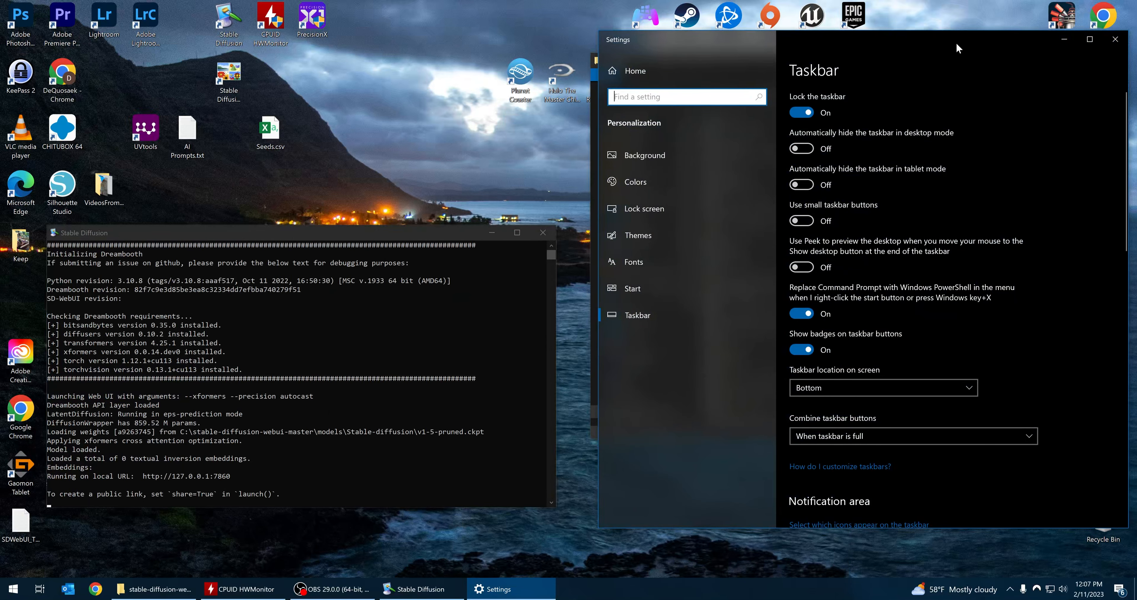
drag(955, 43, 945, 54)
scroll(918, 305, down, 7)
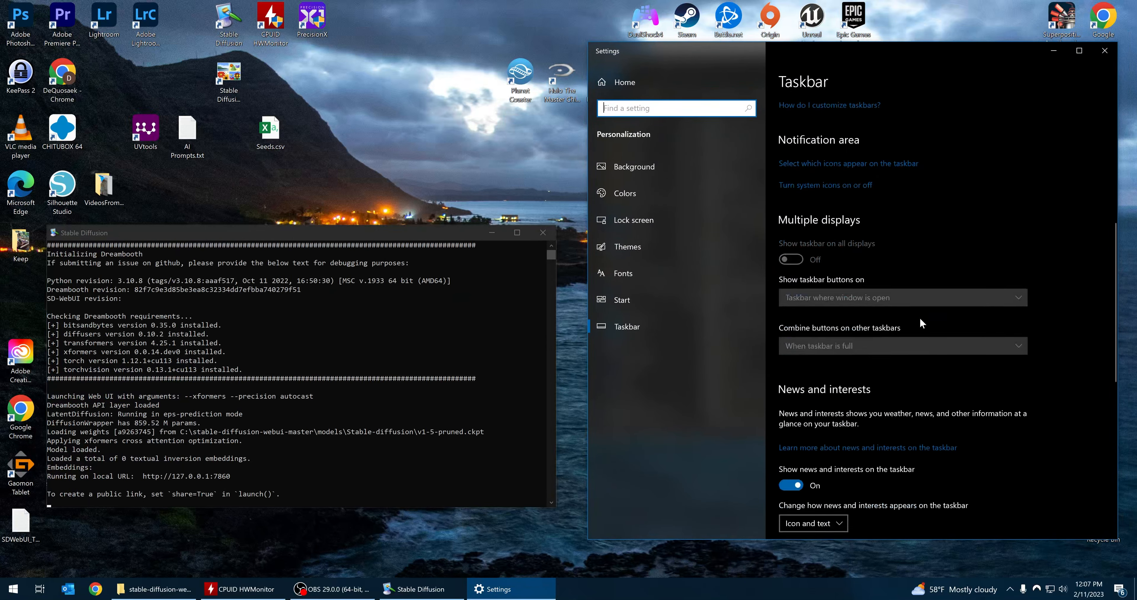
scroll(919, 317, up, 6)
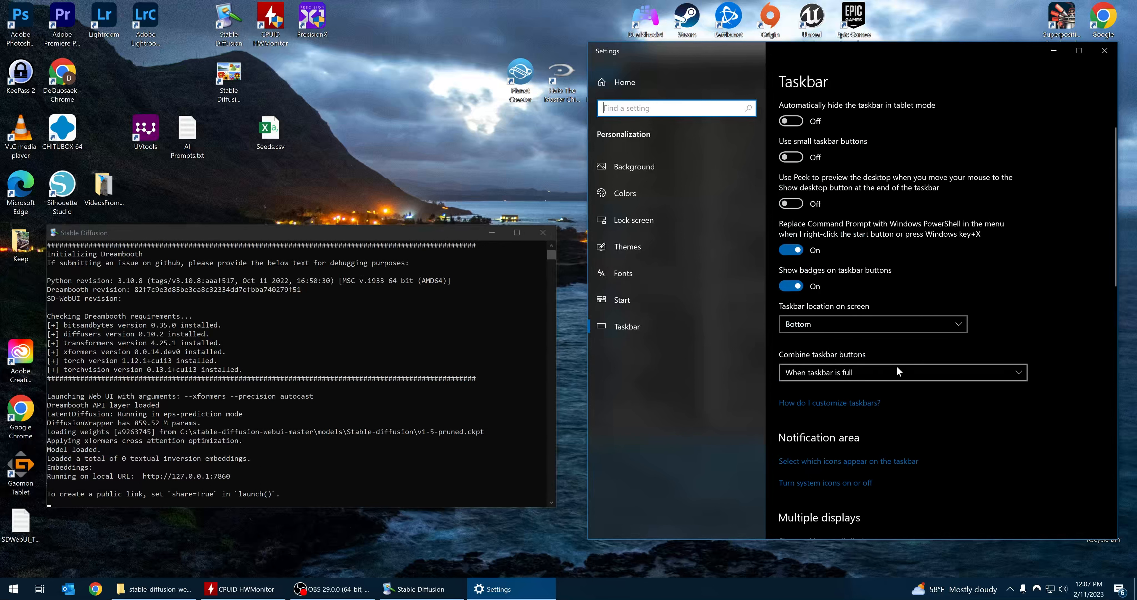
click(897, 367)
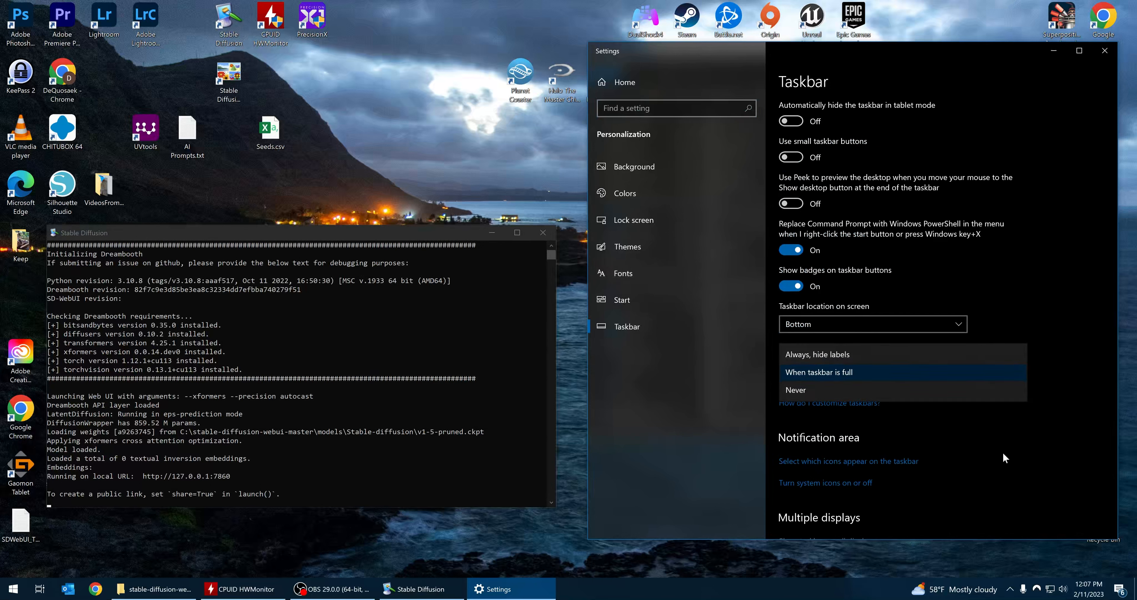
click(1086, 394)
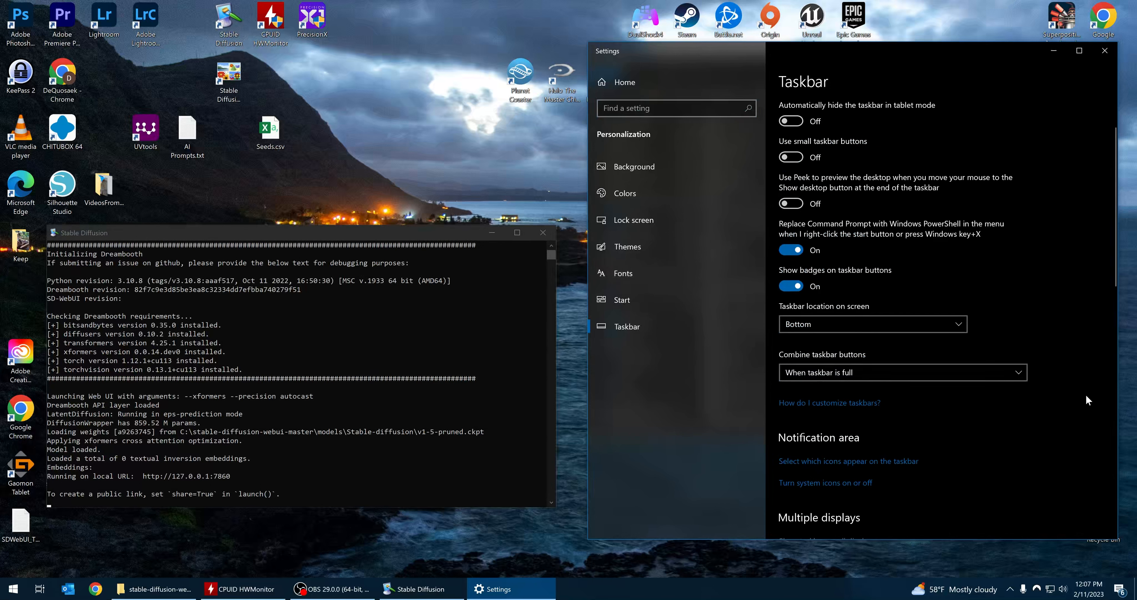
Step: Try combining taskbar buttons with "Always, hide labels", and set the option back to "When taskbar is full"
click(834, 369)
click(814, 357)
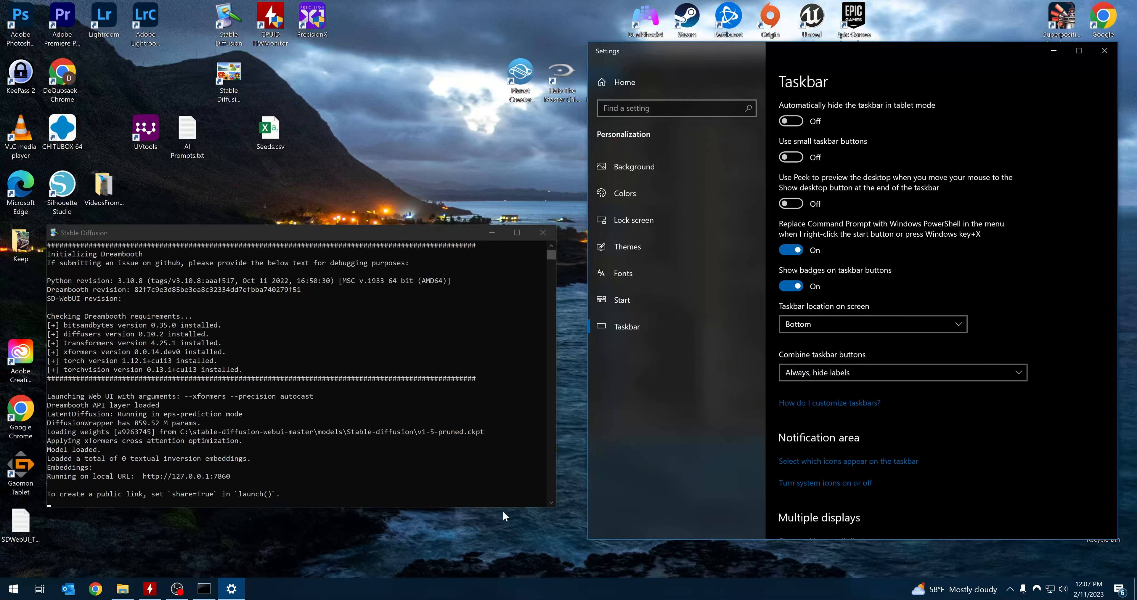
click(840, 371)
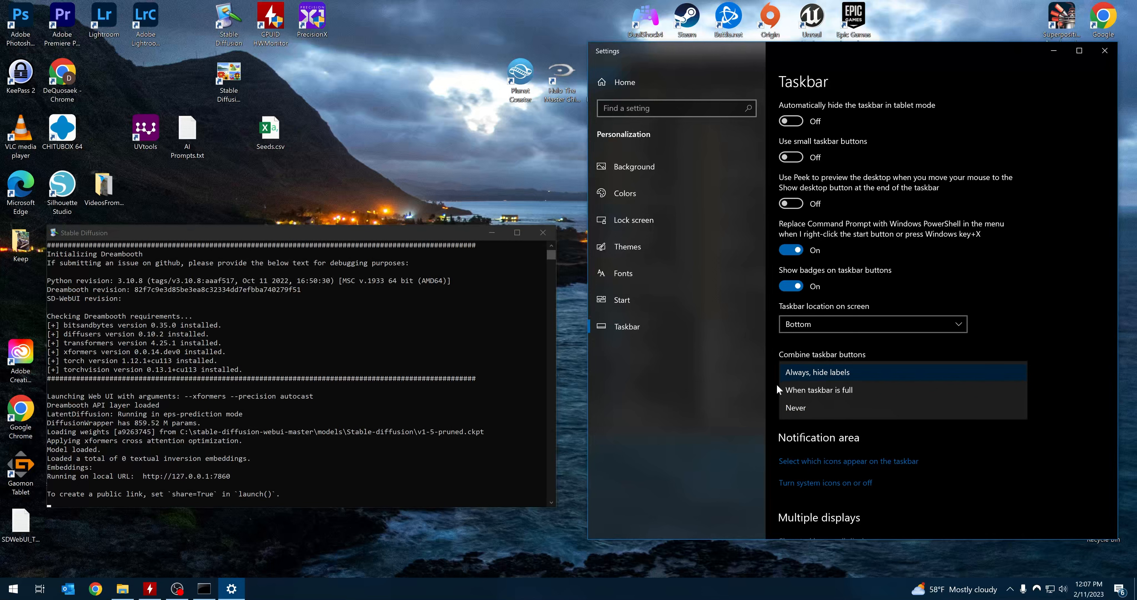
click(825, 389)
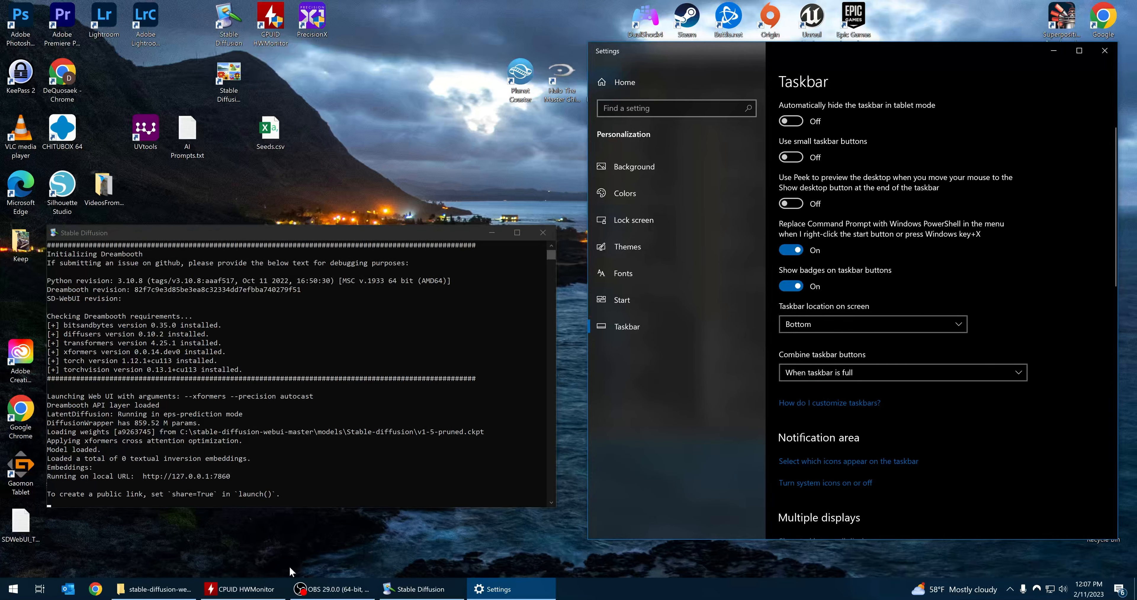
Step: Open a second File Explorer window and go to Local Disk (C:)
mouse_move(169, 587)
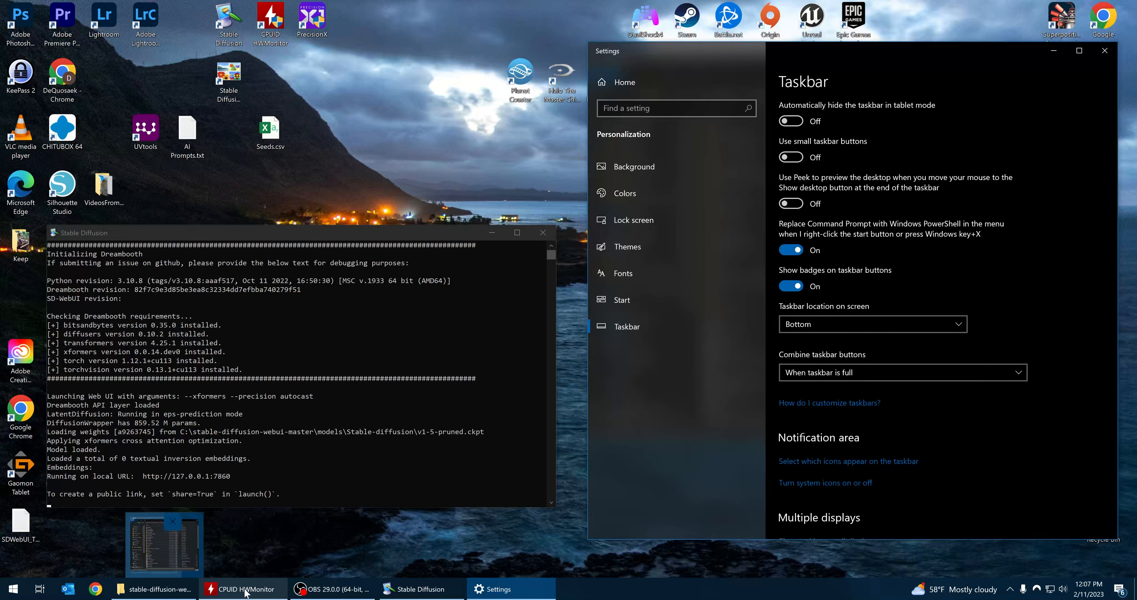
middle_click(159, 583)
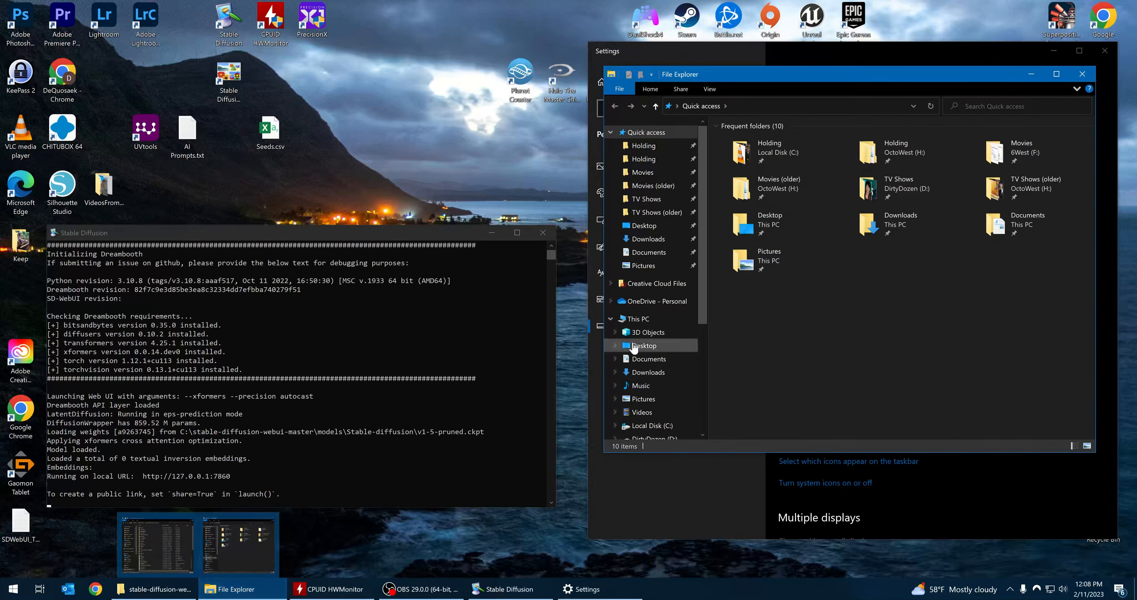
click(640, 319)
double_click(815, 285)
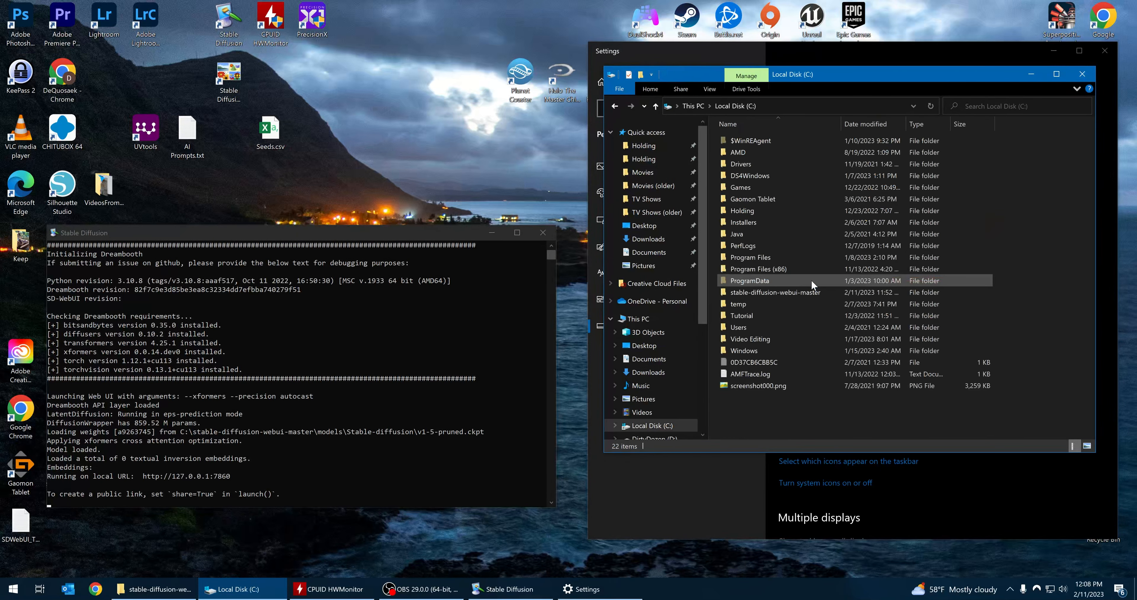
double_click(746, 327)
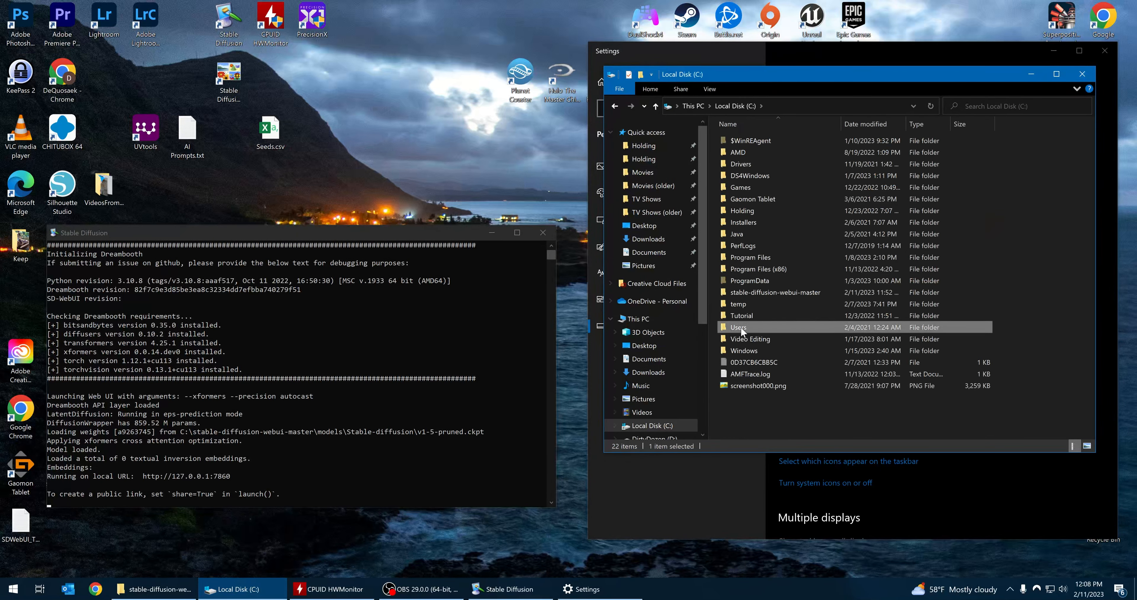
click(615, 106)
double_click(751, 304)
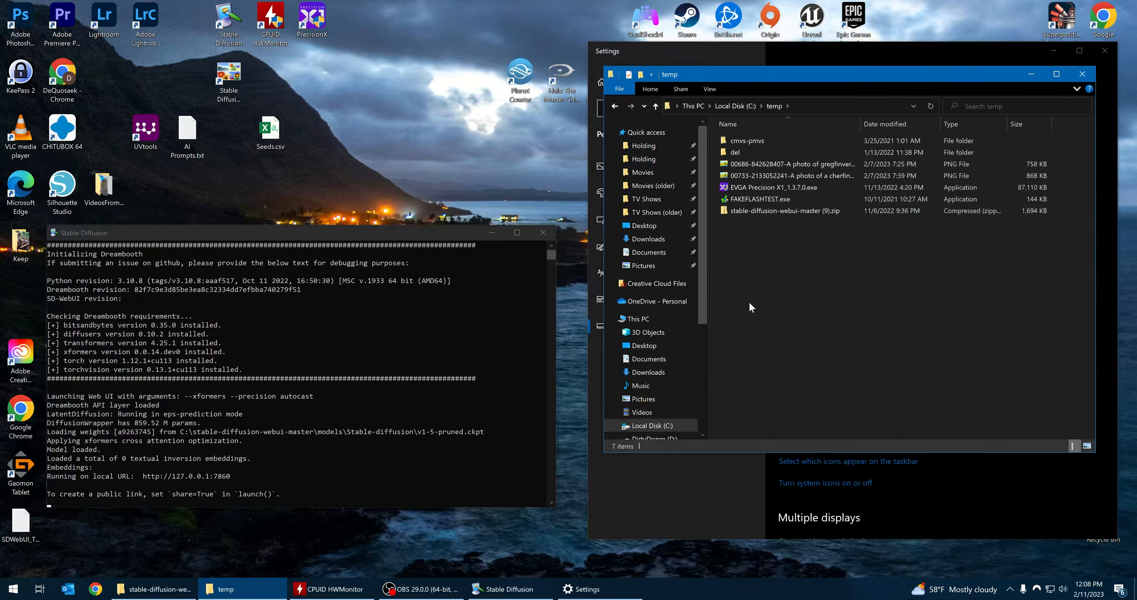
click(614, 107)
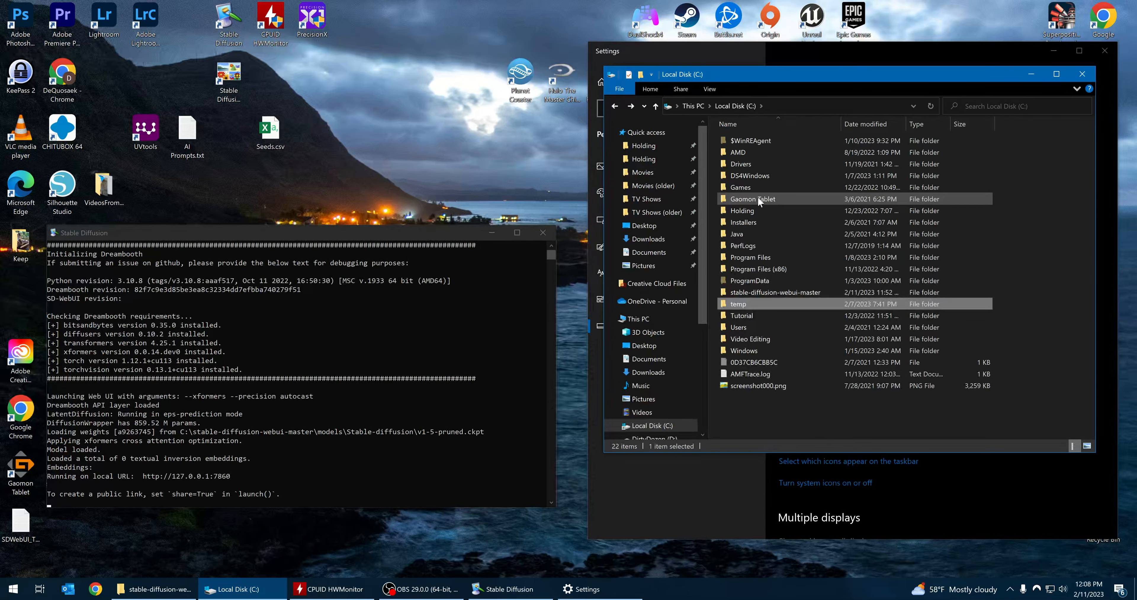
Step: Open the txt2img-images folder inside the outputs folder of stable-diffusion-webui-master
double_click(768, 292)
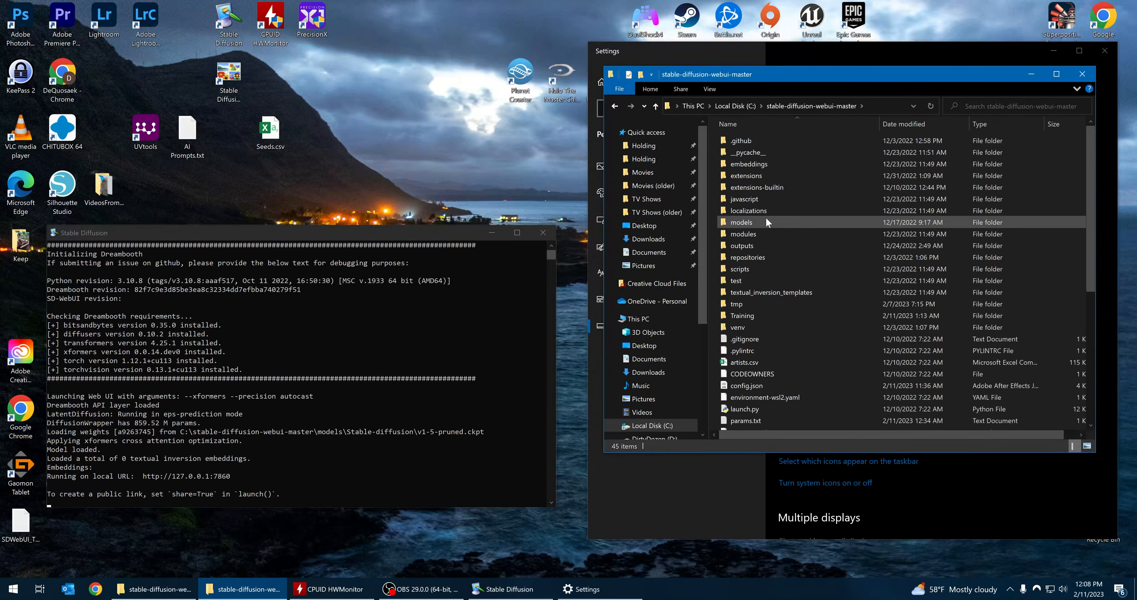
double_click(748, 250)
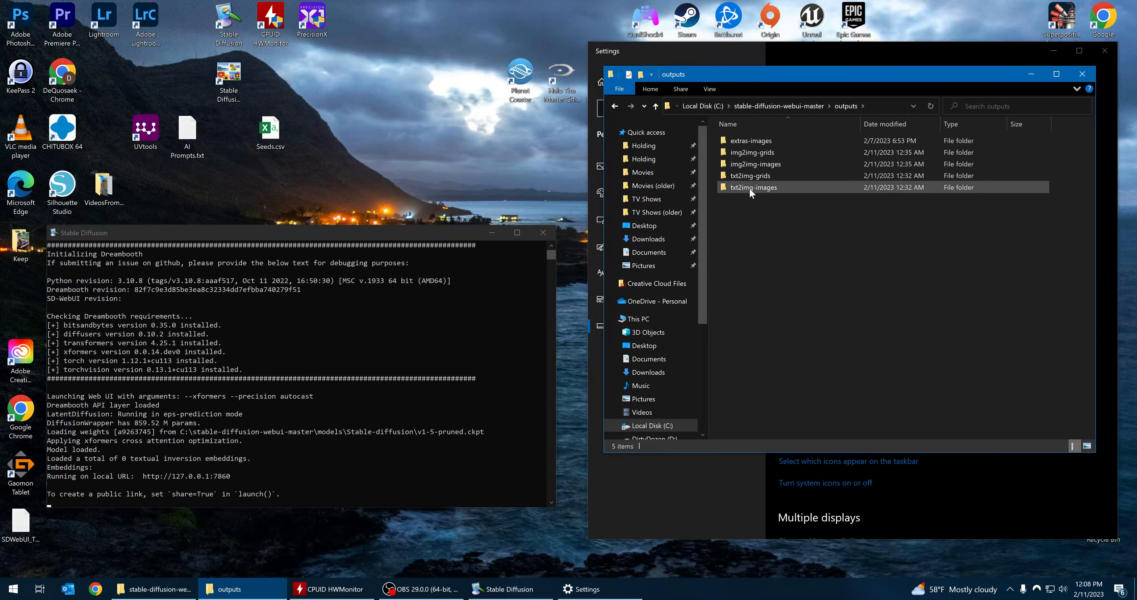
double_click(749, 189)
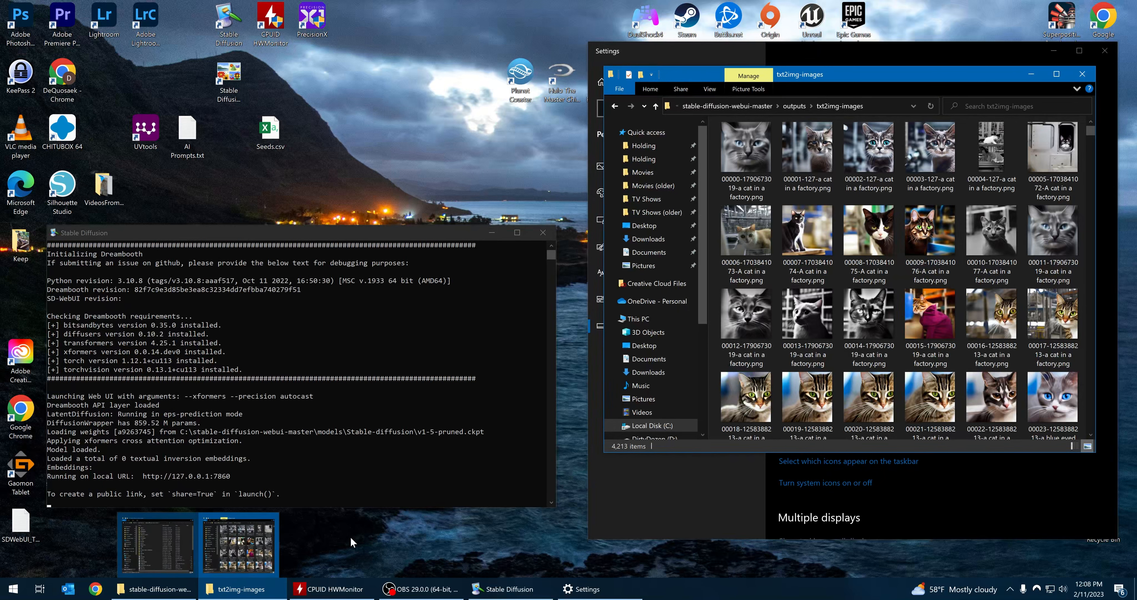
Step: Open a third File Explorer window at the img2img-images folder in stable-diffusion-webui-master's outputs folder
middle_click(245, 592)
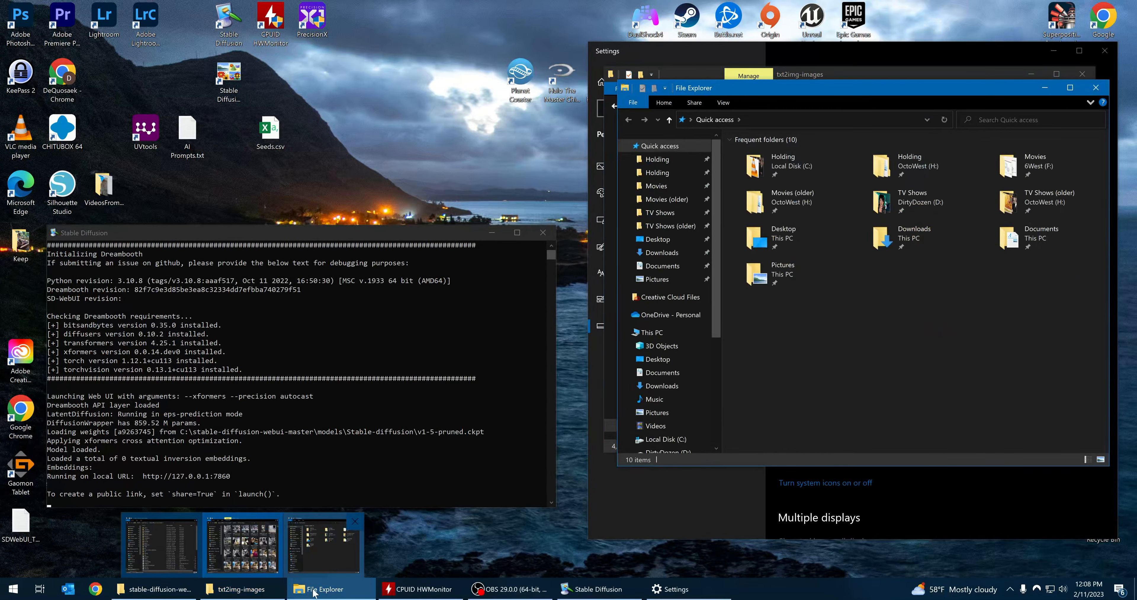
click(652, 333)
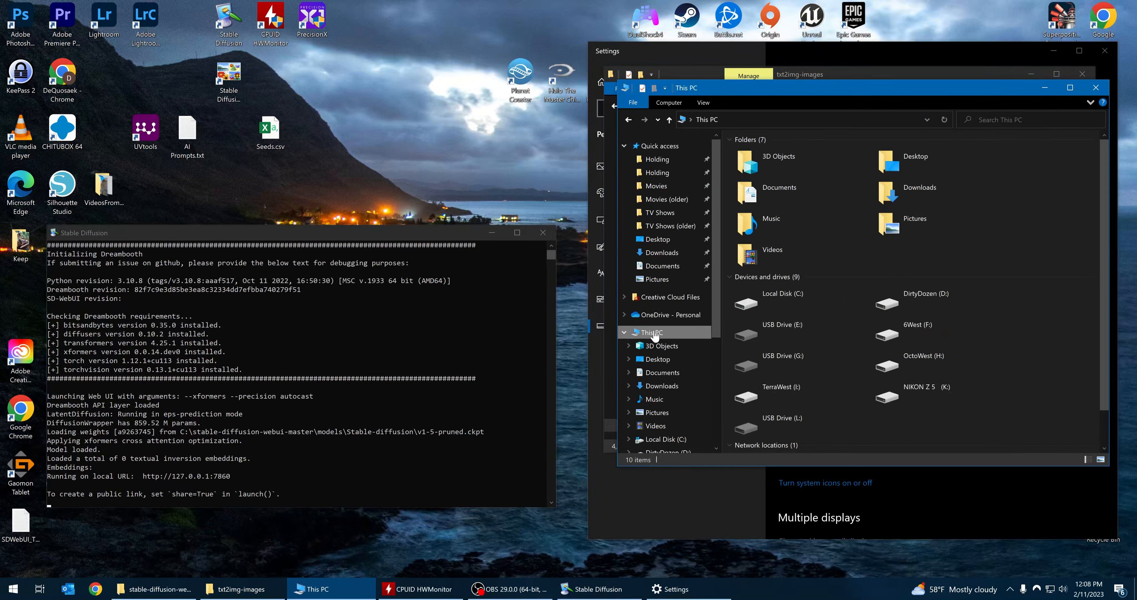
double_click(790, 300)
click(782, 306)
double_click(783, 306)
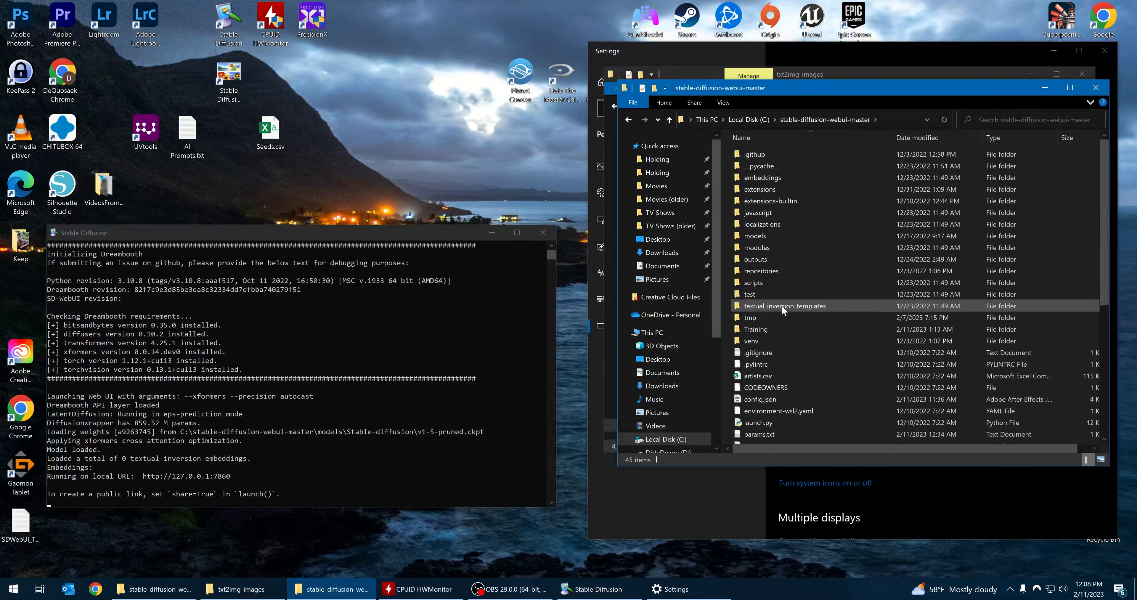
double_click(757, 261)
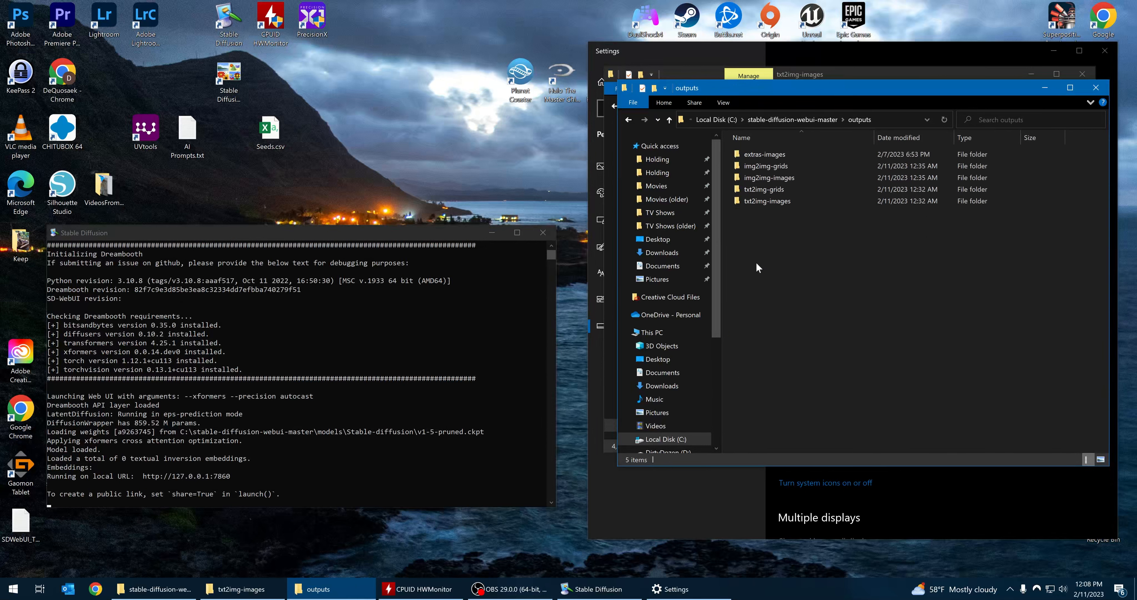
double_click(776, 176)
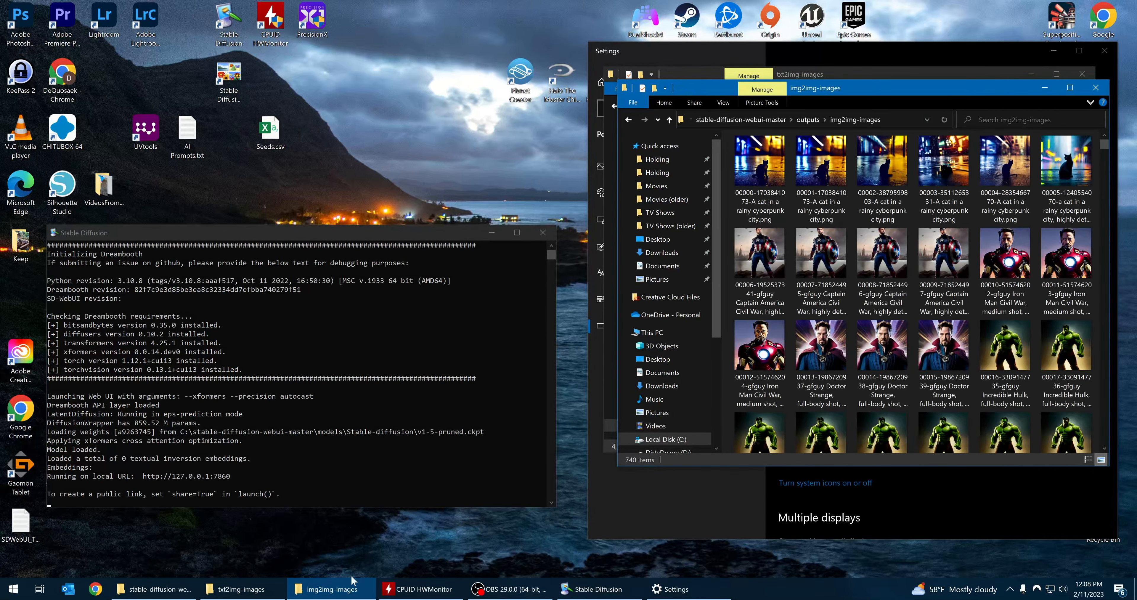
Step: Switch to the txt2img-images window, return to the taskbar settings to review them, and close Settings
click(255, 594)
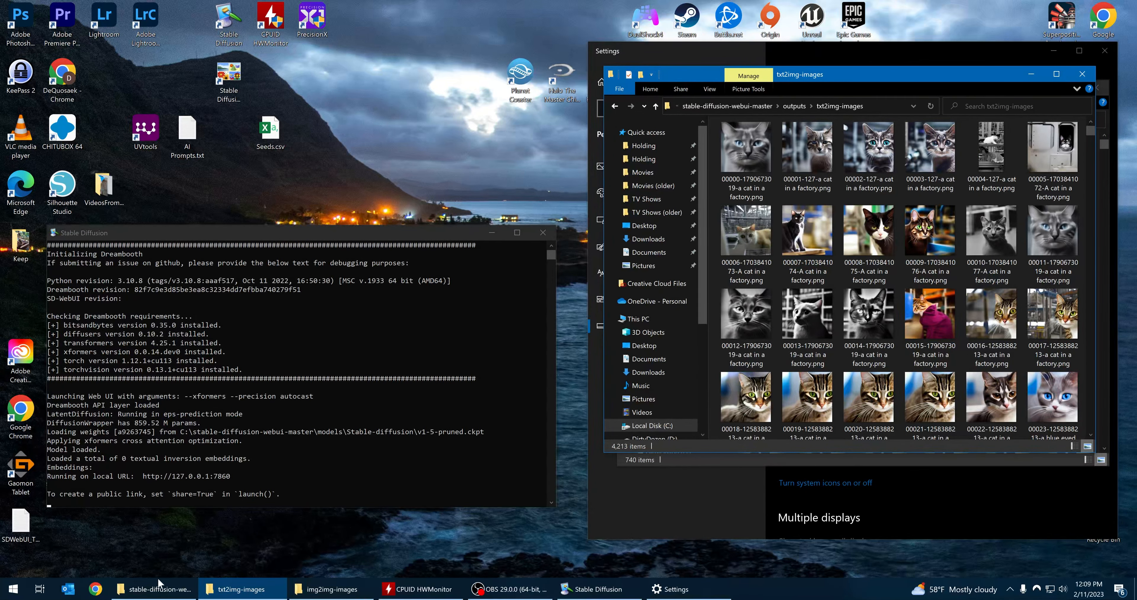
mouse_move(157, 588)
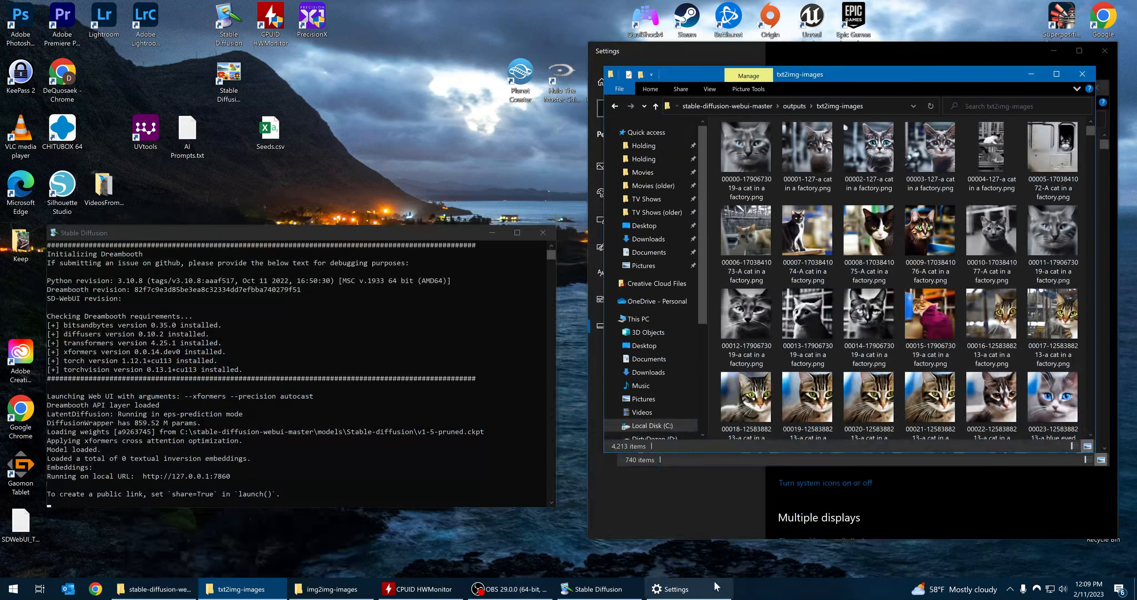
click(676, 589)
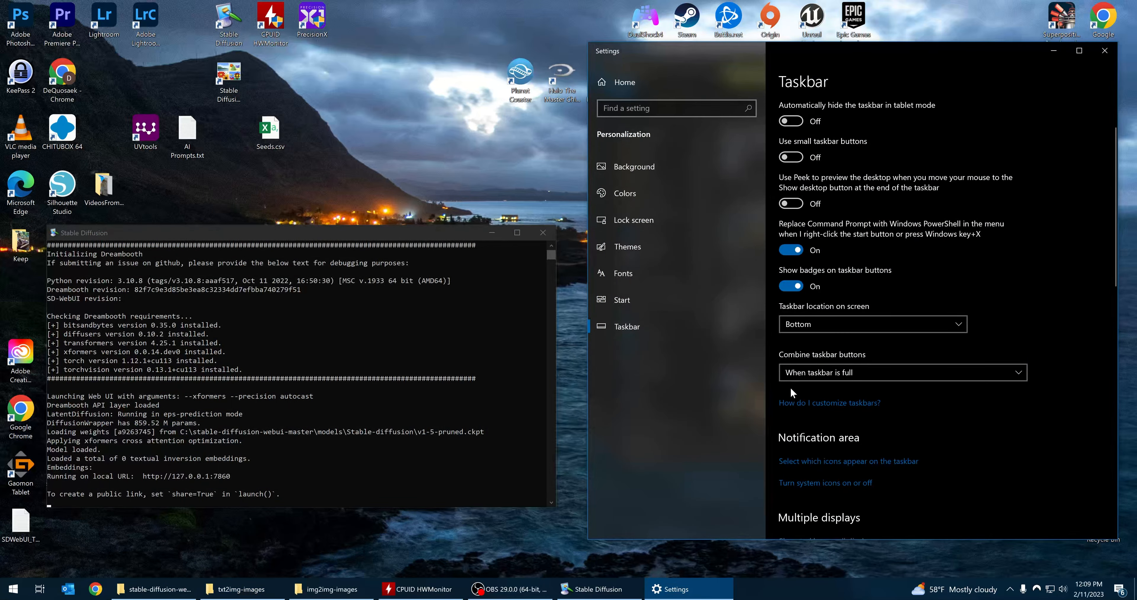
scroll(1022, 400, down, 5)
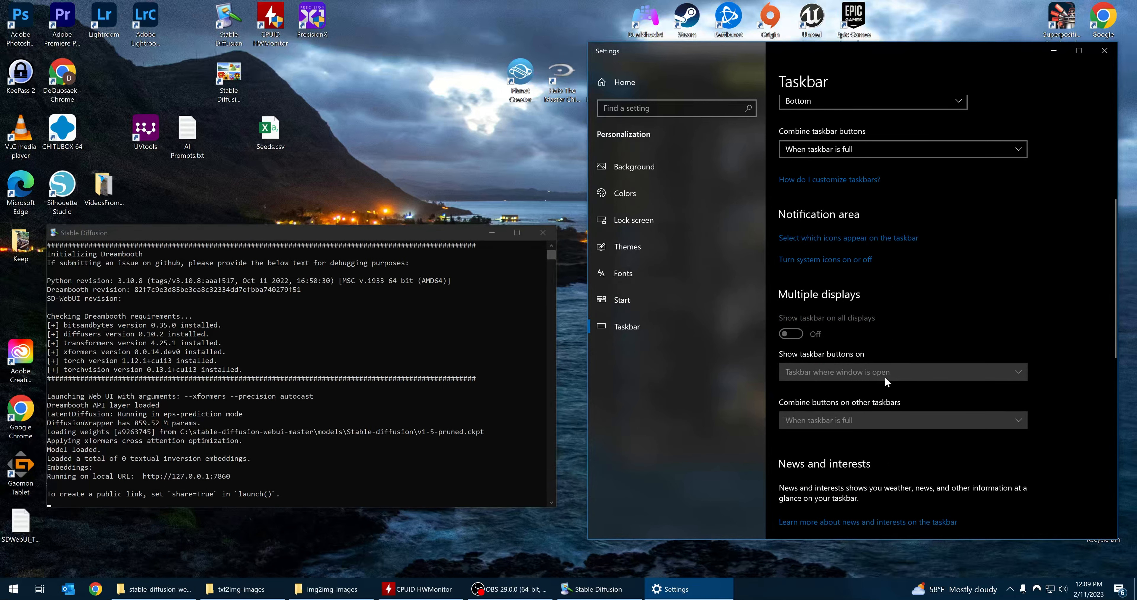
mouse_move(666, 596)
click(1105, 50)
Step: Open the Stable Diffusion web UI from its desktop shortcut and check the txt2img default settings
double_click(235, 74)
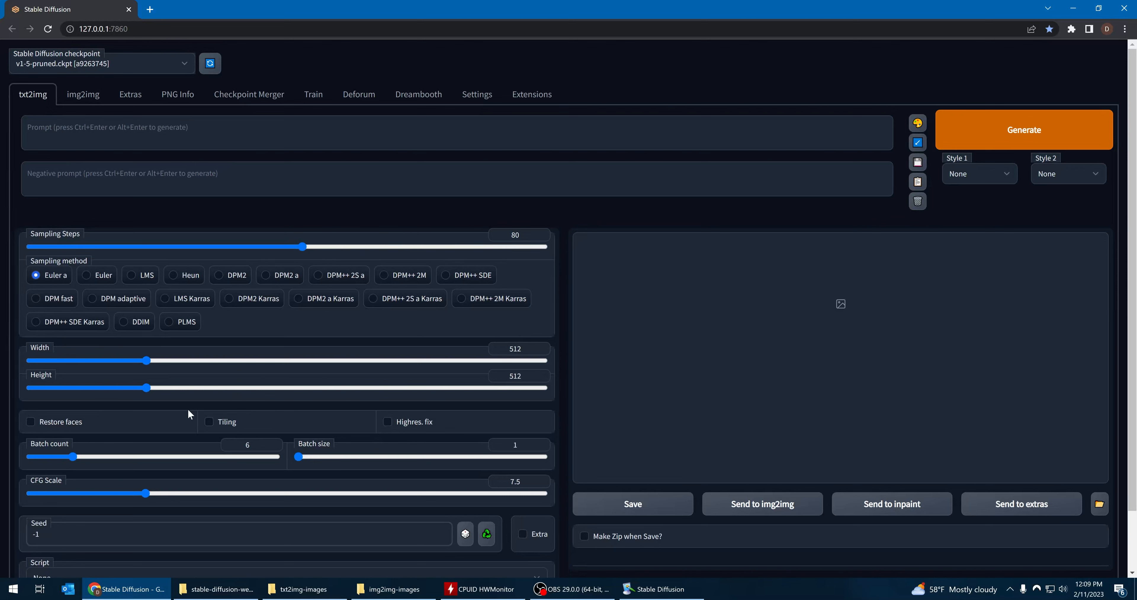
mouse_move(74, 454)
mouse_down()
mouse_move(279, 459)
mouse_move(27, 461)
mouse_move(127, 457)
mouse_move(33, 457)
mouse_move(109, 459)
mouse_move(73, 459)
mouse_up()
mouse_move(36, 481)
scroll(221, 395, down, 1)
scroll(223, 399, up, 1)
Step: Check the img2img default settings and the Inpaint options, including masked content and Inpaint at full resolution
click(86, 99)
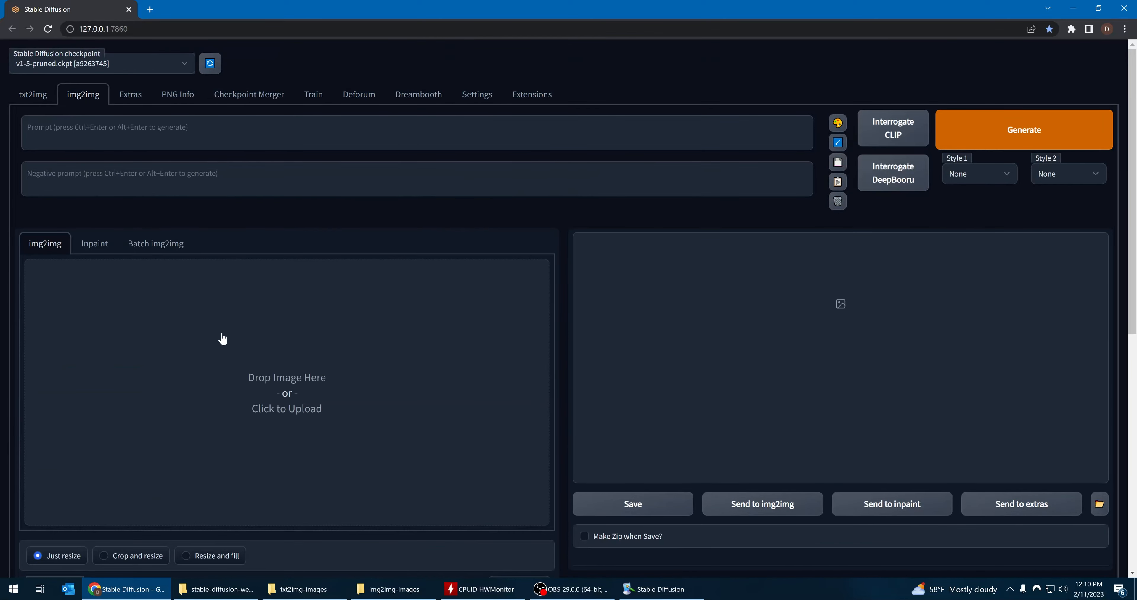
scroll(353, 377, down, 3)
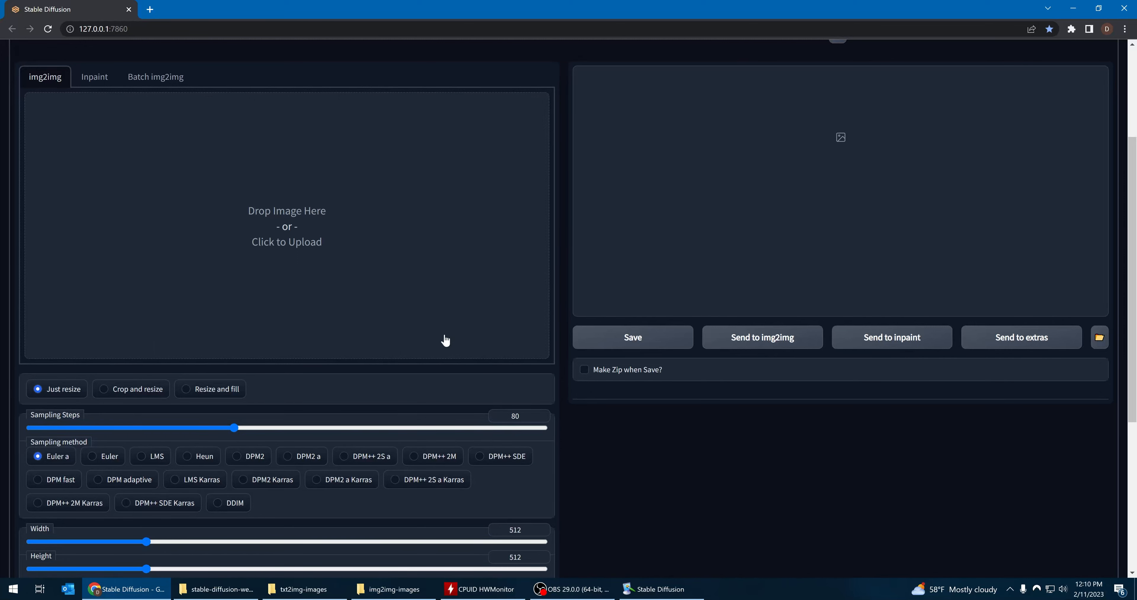
click(99, 79)
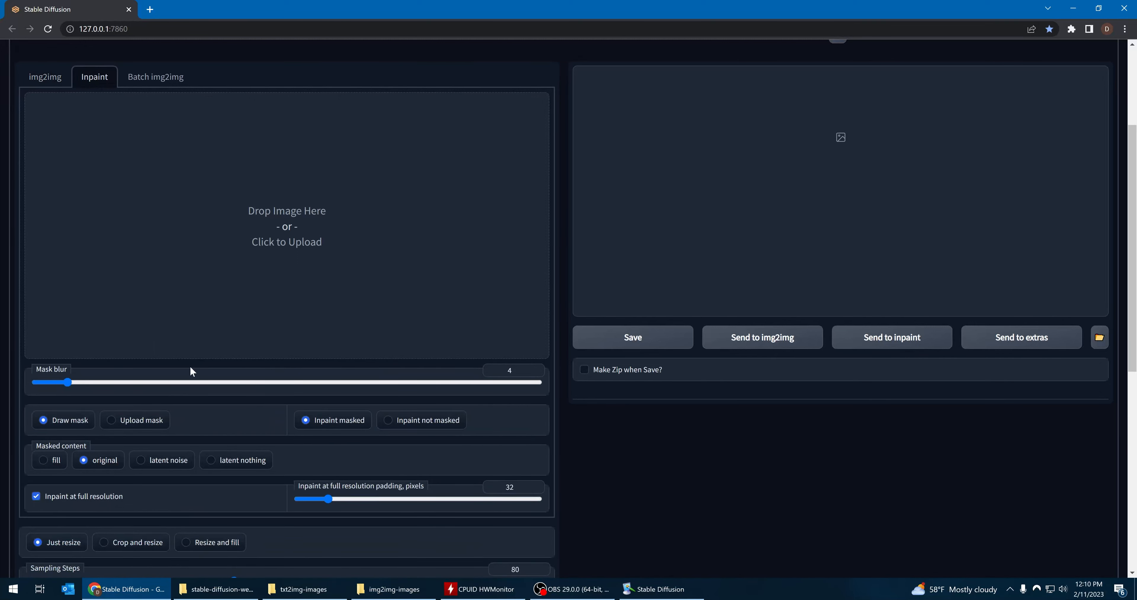
scroll(353, 327, down, 2)
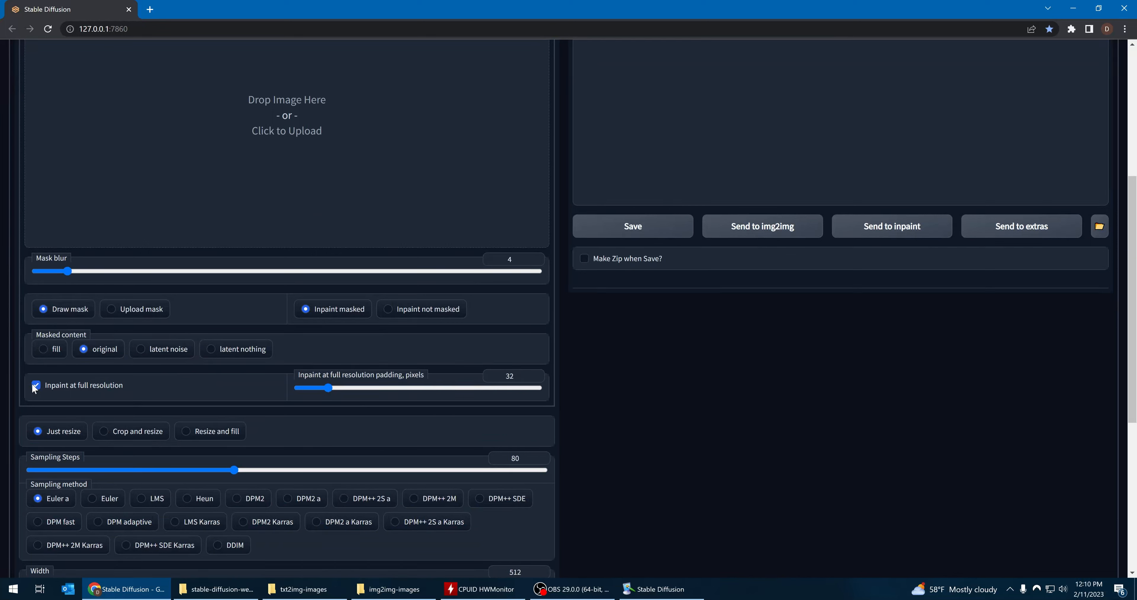
mouse_move(65, 389)
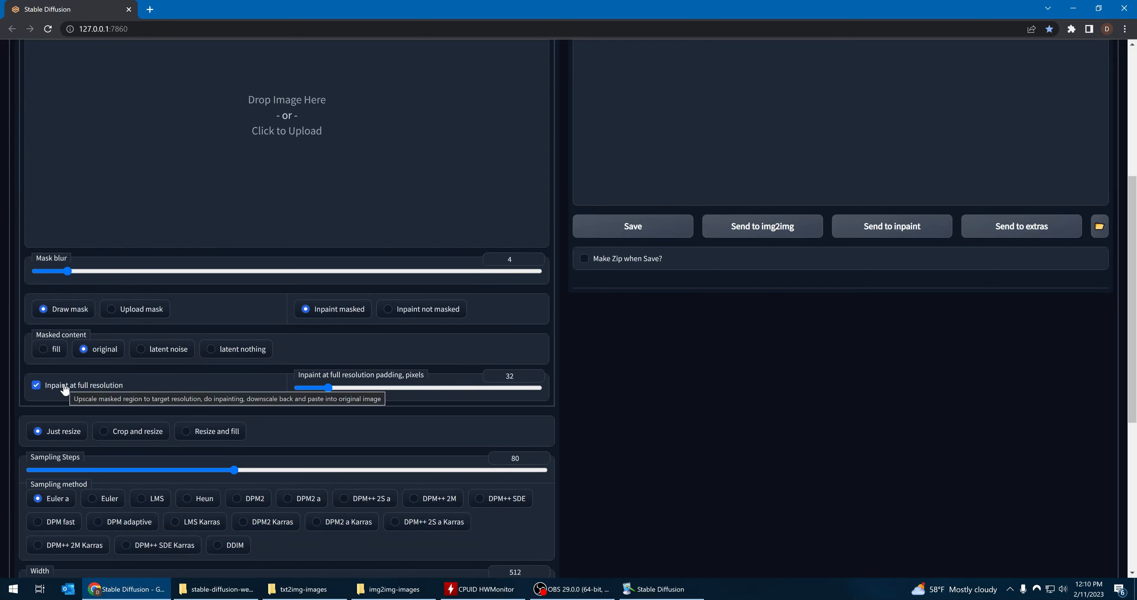
scroll(246, 328, up, 5)
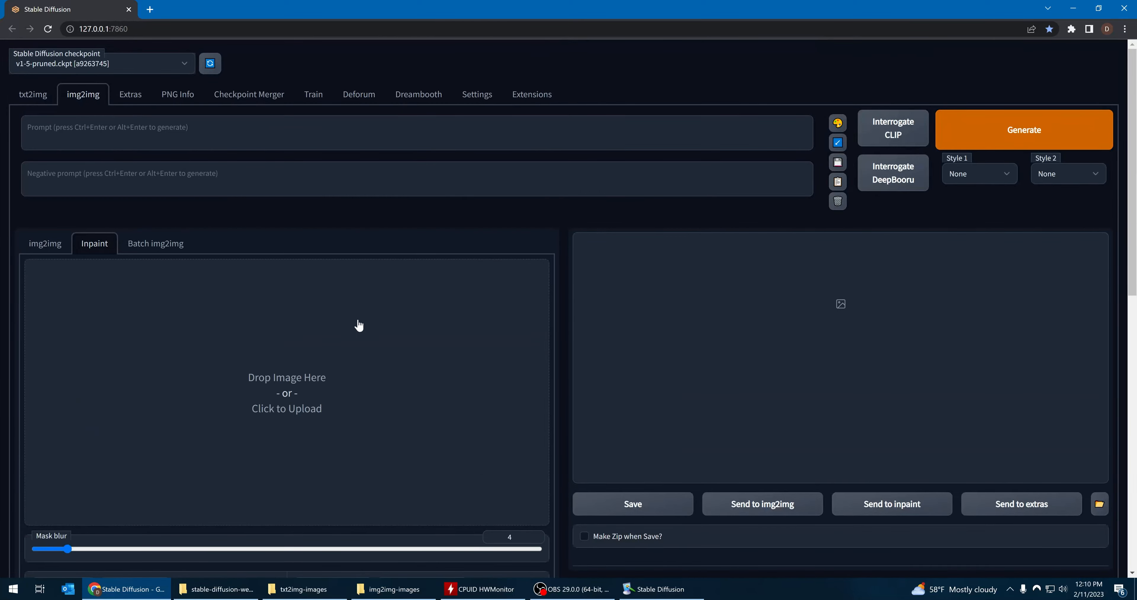
Step: Bring up the Stable Diffusion console window to check the launch log
click(662, 594)
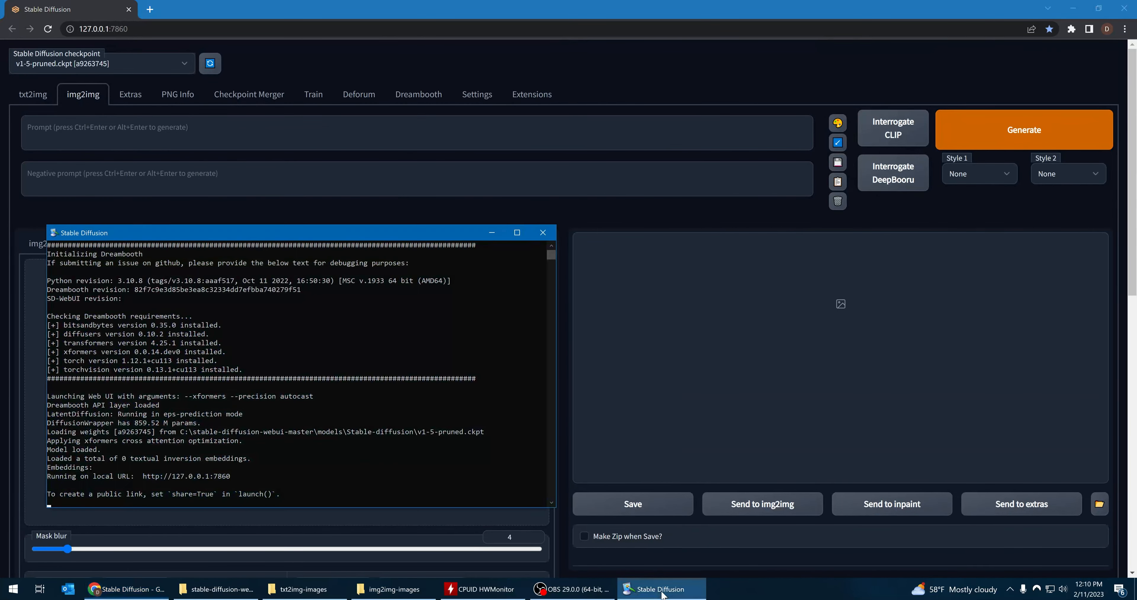
click(571, 589)
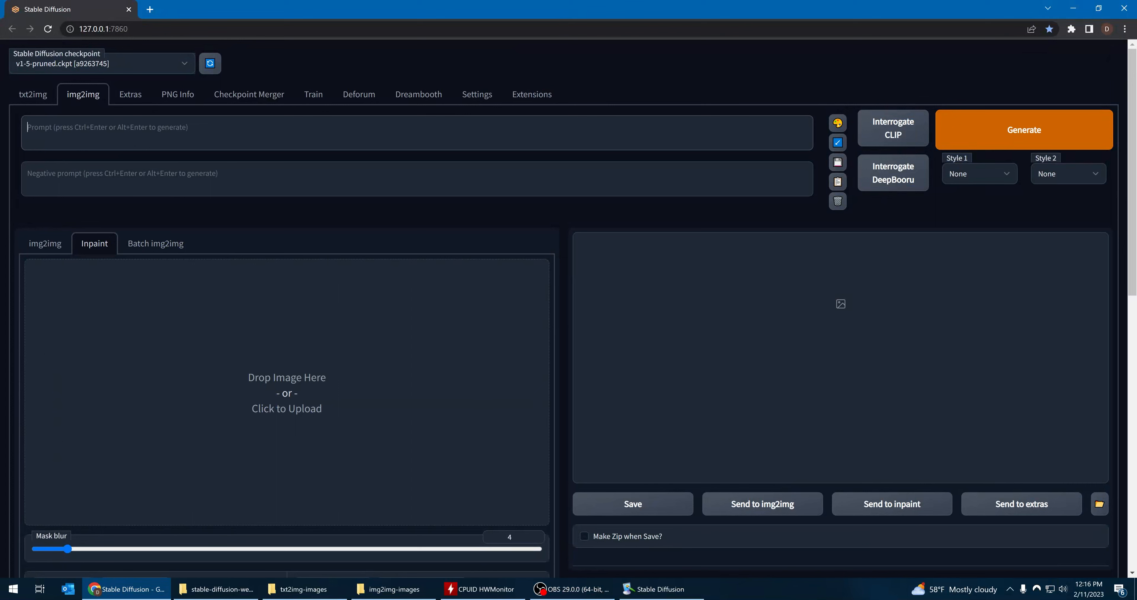
Step: Enter the prompt "A beautiful fairy with a pixie cut and large iridescent wings in an enchanted forest", correcting the spelling of "iridescent"
text(A beautiful fairy with )
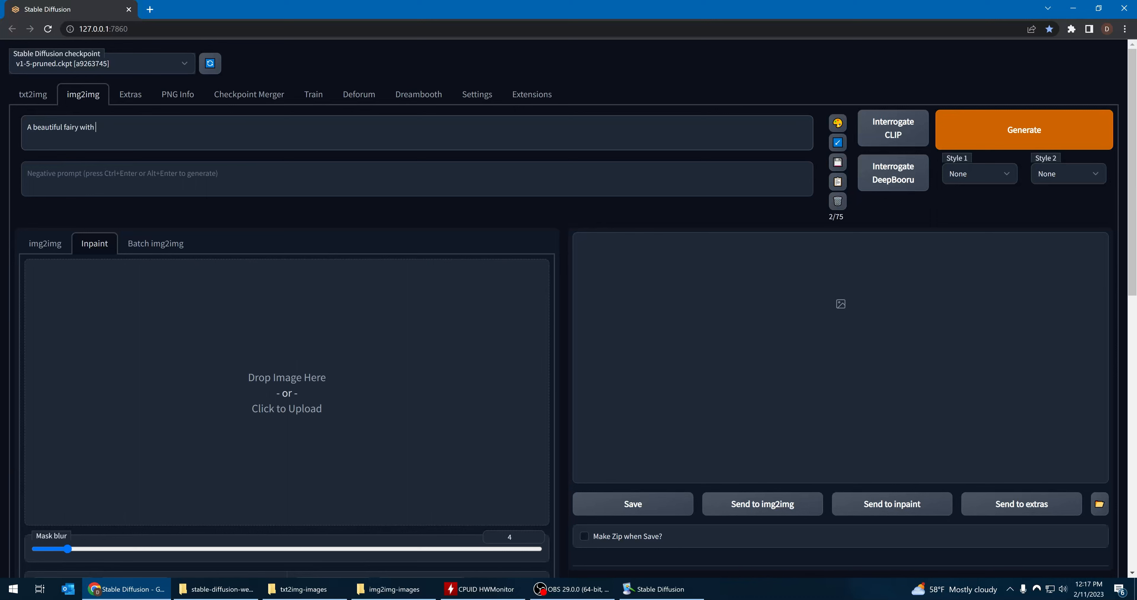
text(a pixie cut and large irridescent wings)
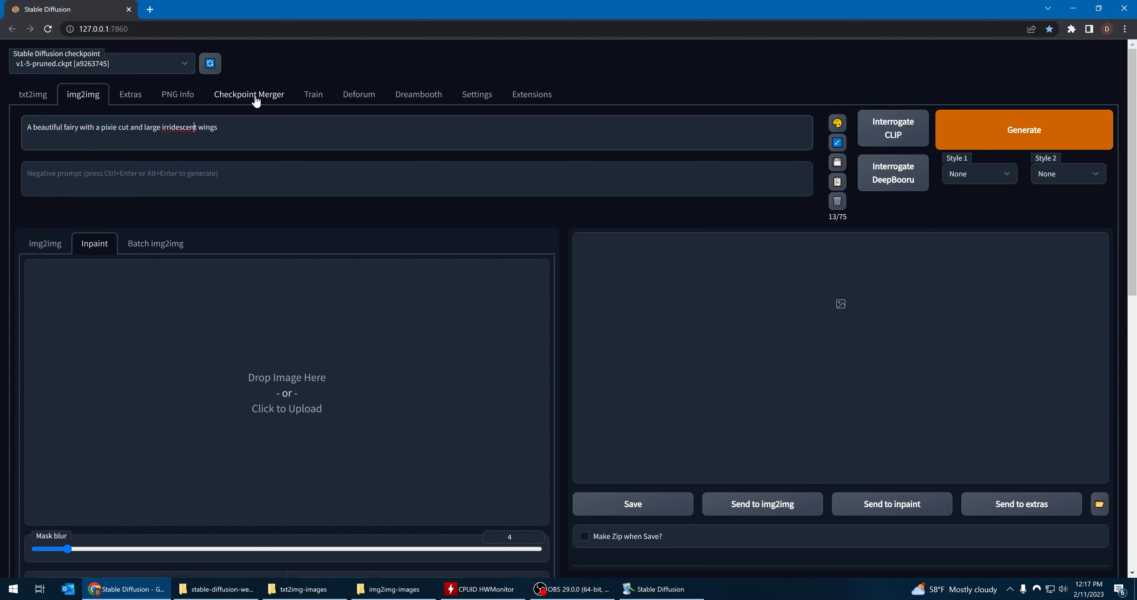
right_click(178, 128)
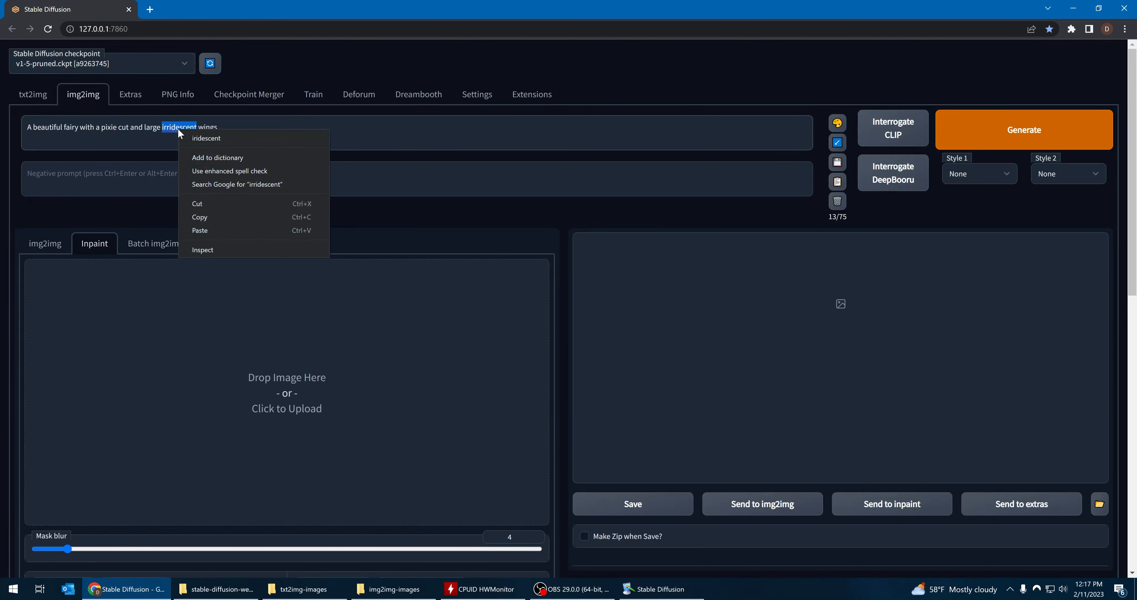
click(217, 138)
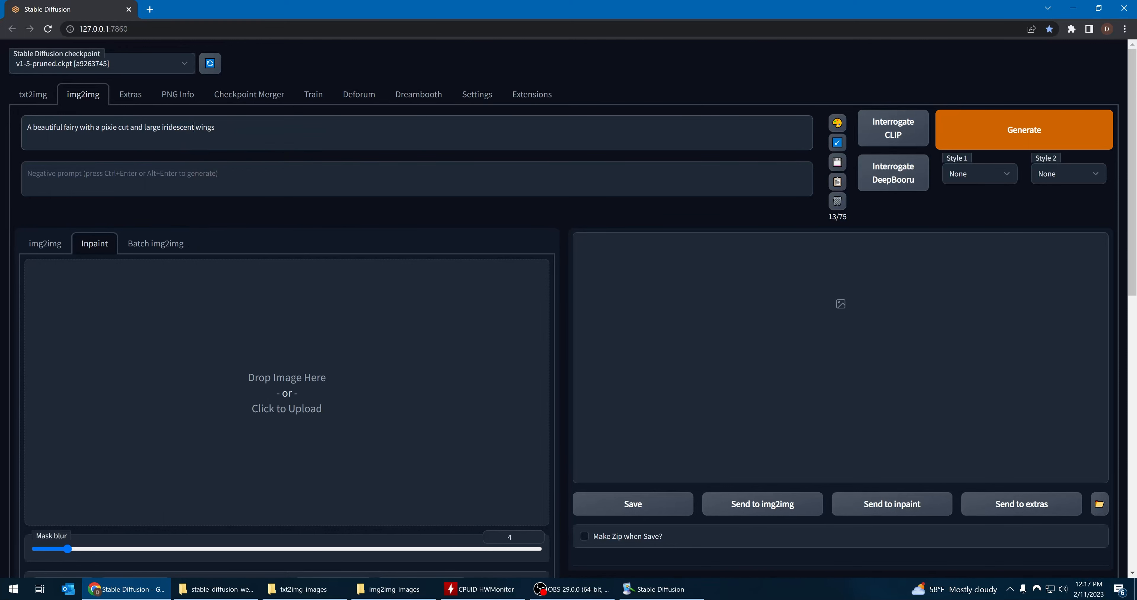
text(nchanted forest)
Step: Choose the Good Digital Descriptors style and apply it to the current prompt
click(965, 173)
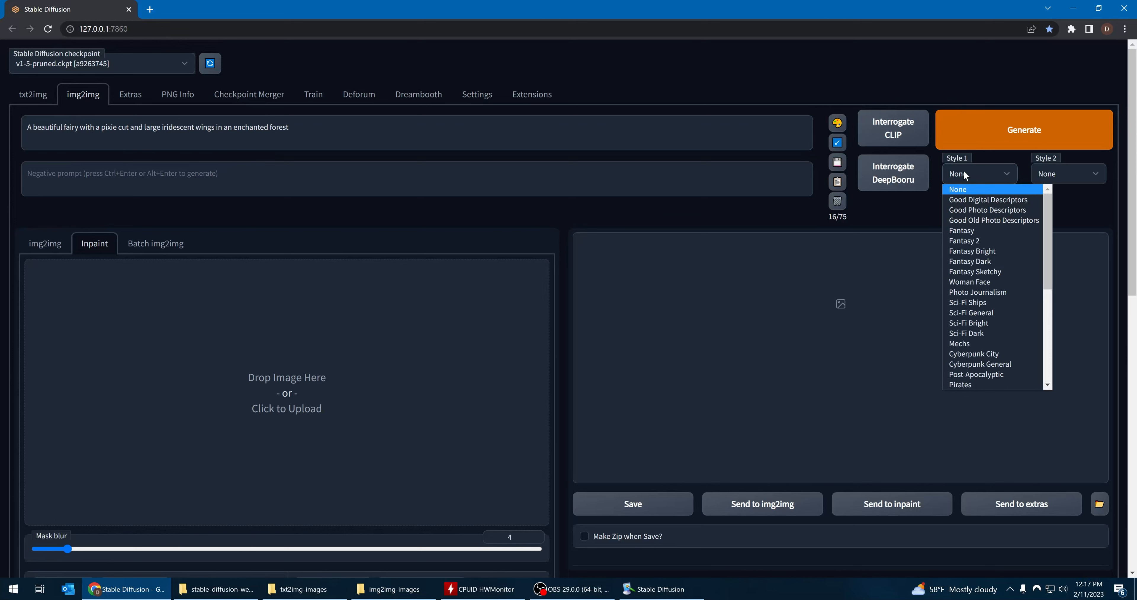
click(988, 200)
click(837, 181)
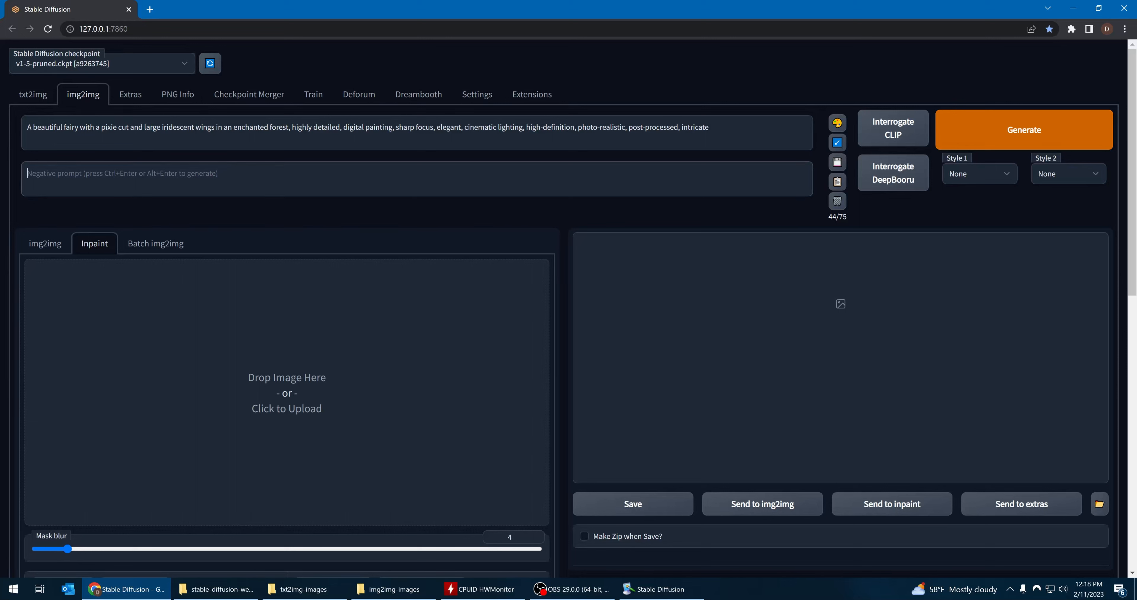
Step: Choose the Negative Prompt for People style and apply it to fill in the negative prompt
click(960, 177)
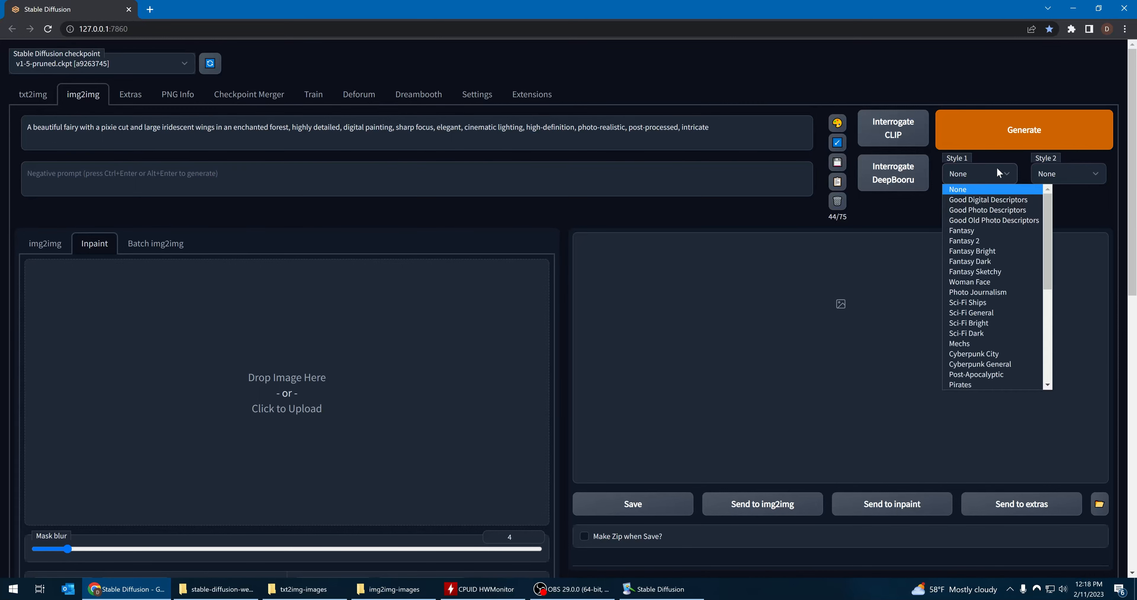
scroll(1050, 255, down, 3)
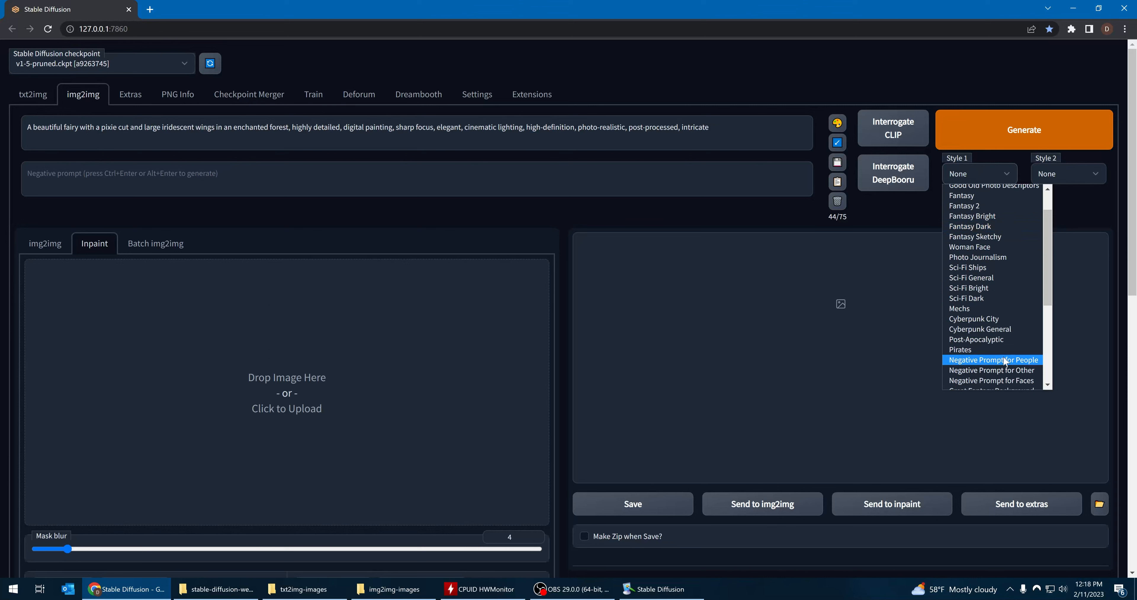
click(1007, 361)
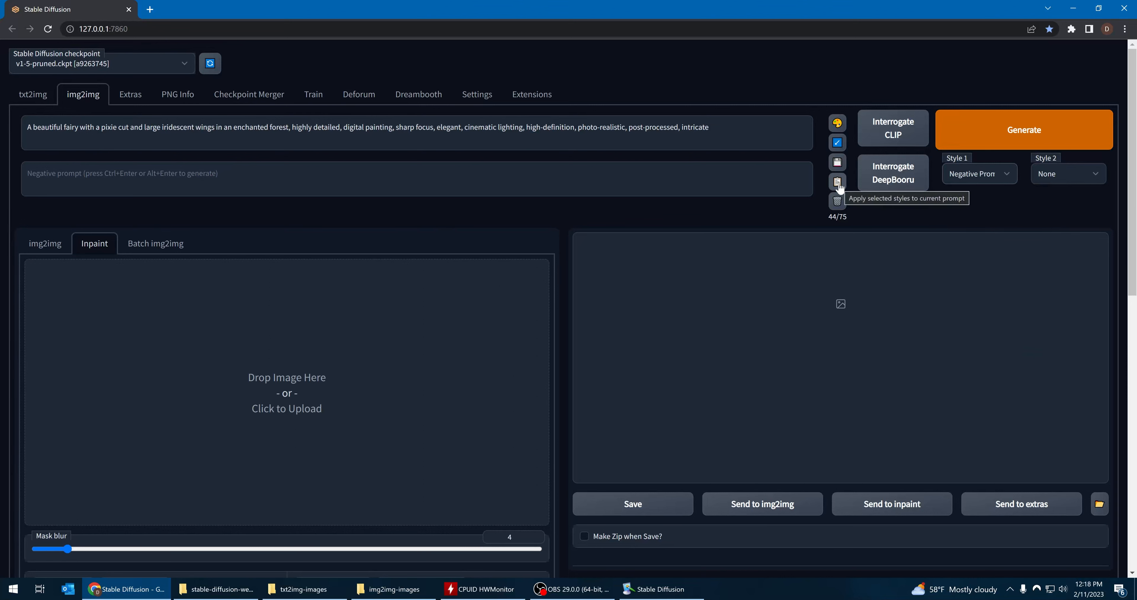
click(839, 185)
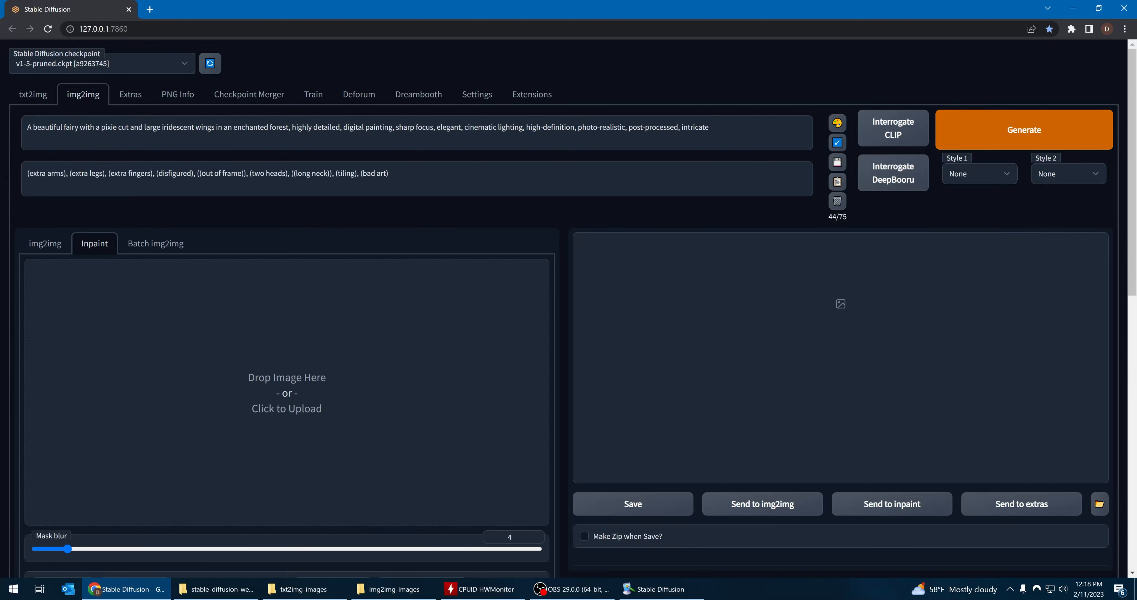
Step: Reduce the double parentheses around "long neck" in the negative prompt to a single pair
key(BackSpace)
click(329, 173)
key(BackSpace)
click(383, 173)
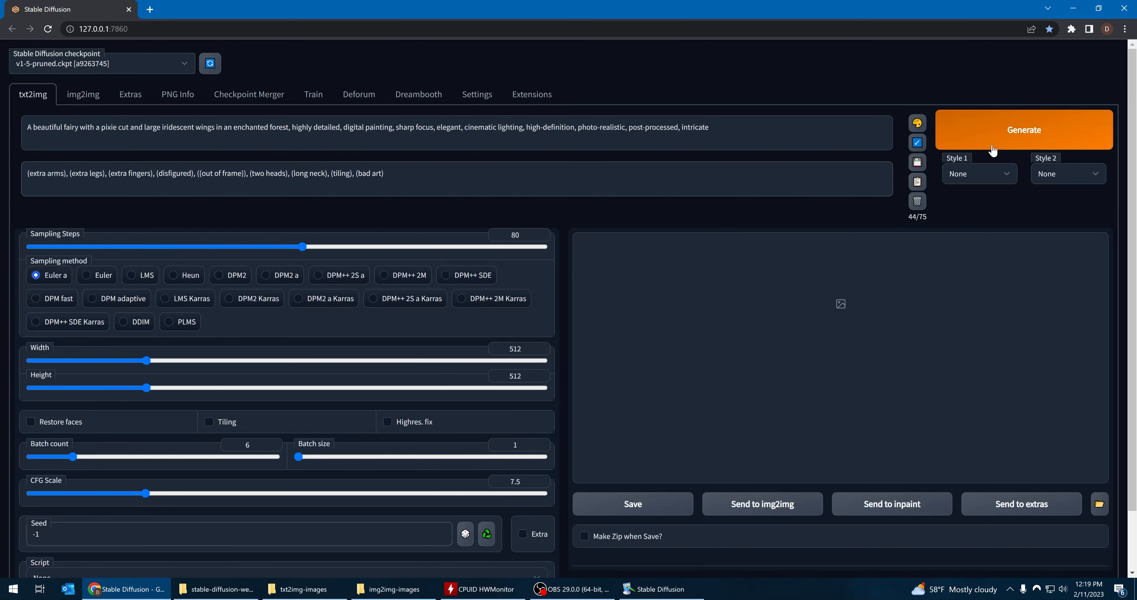
Step: Generate the fairy images in txt2img, follow the progress in the console window, and open the resulting image grid
click(1010, 137)
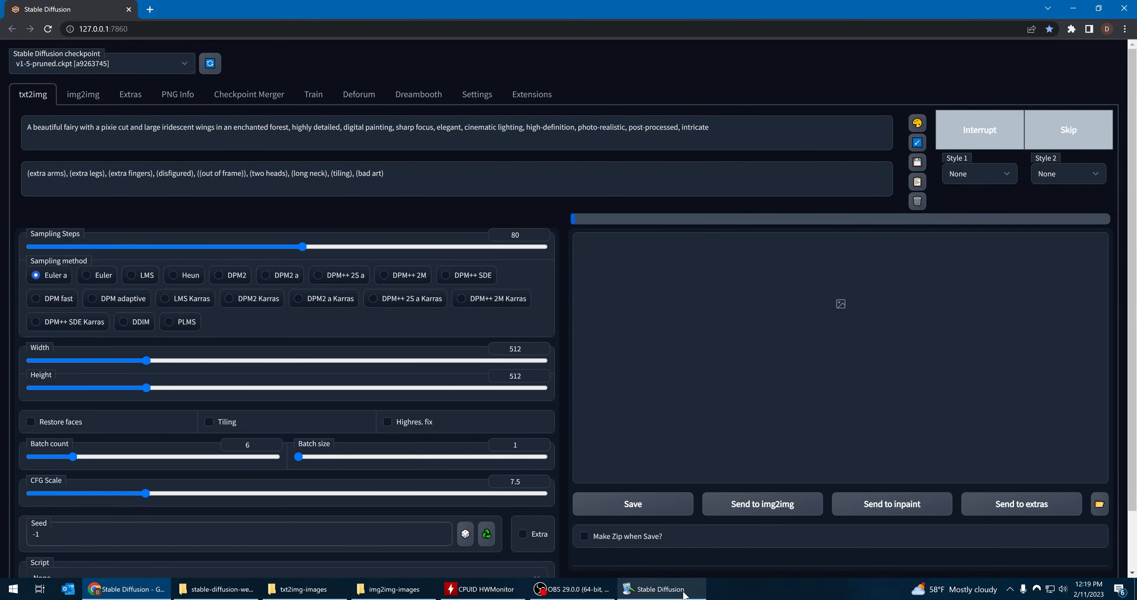
click(660, 589)
drag(422, 236, 423, 284)
drag(403, 280, 405, 269)
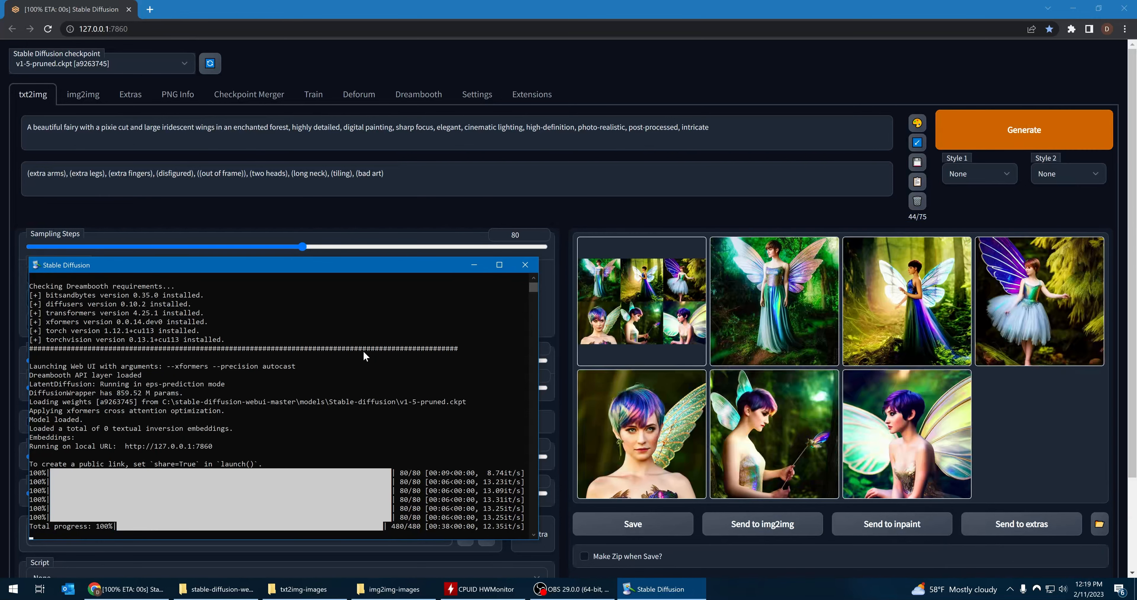
click(648, 307)
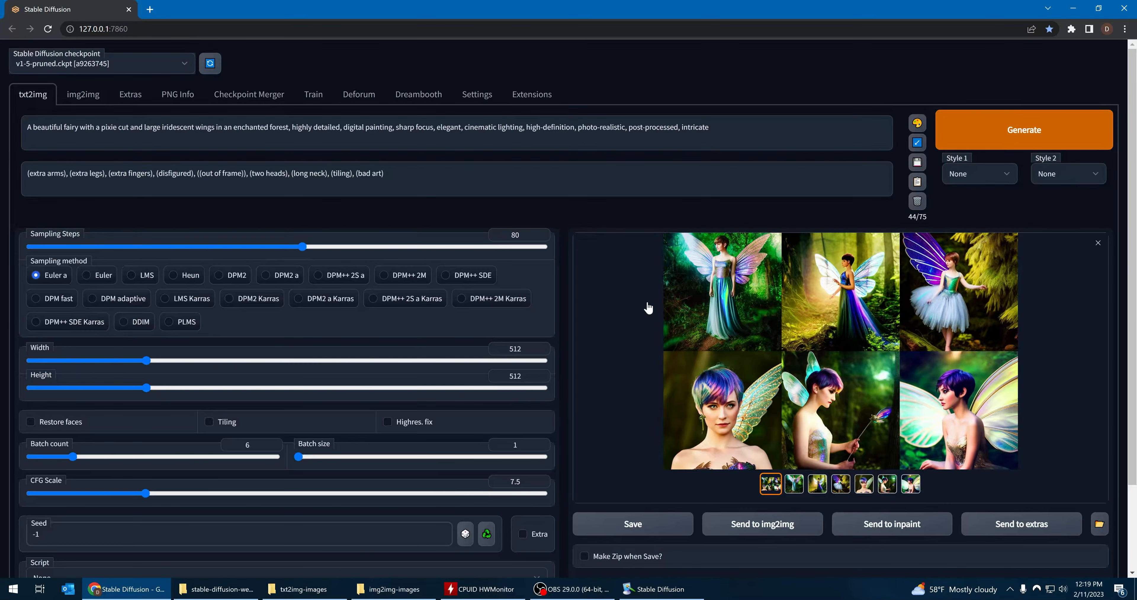
Step: Reuse the seed of the last generation, set the sampling steps to 115, and generate the txt2img batch again
click(486, 535)
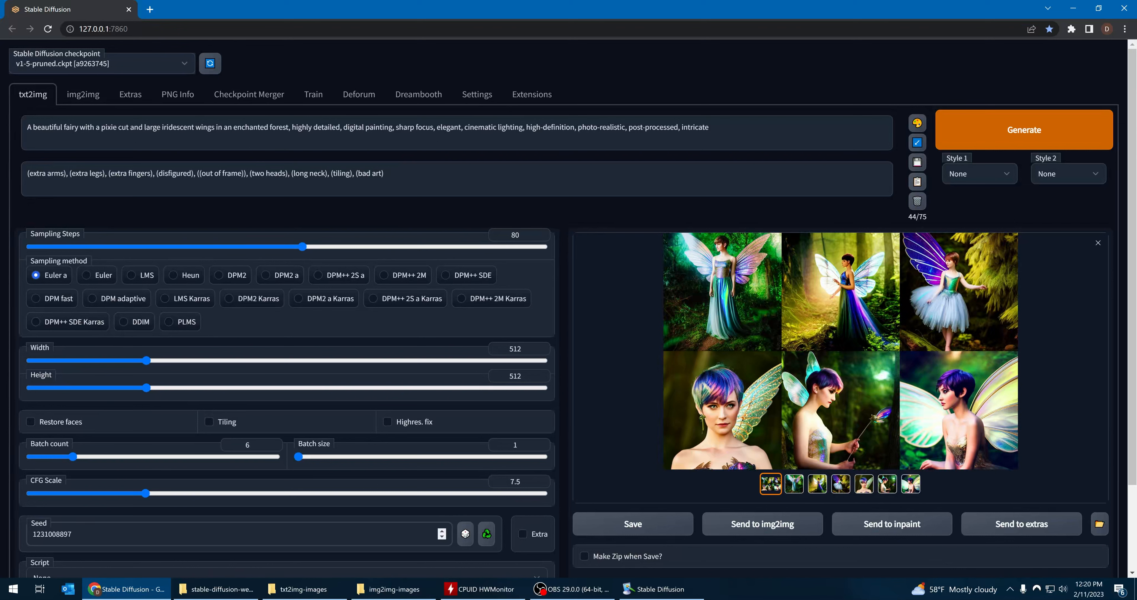
drag(303, 246, 415, 250)
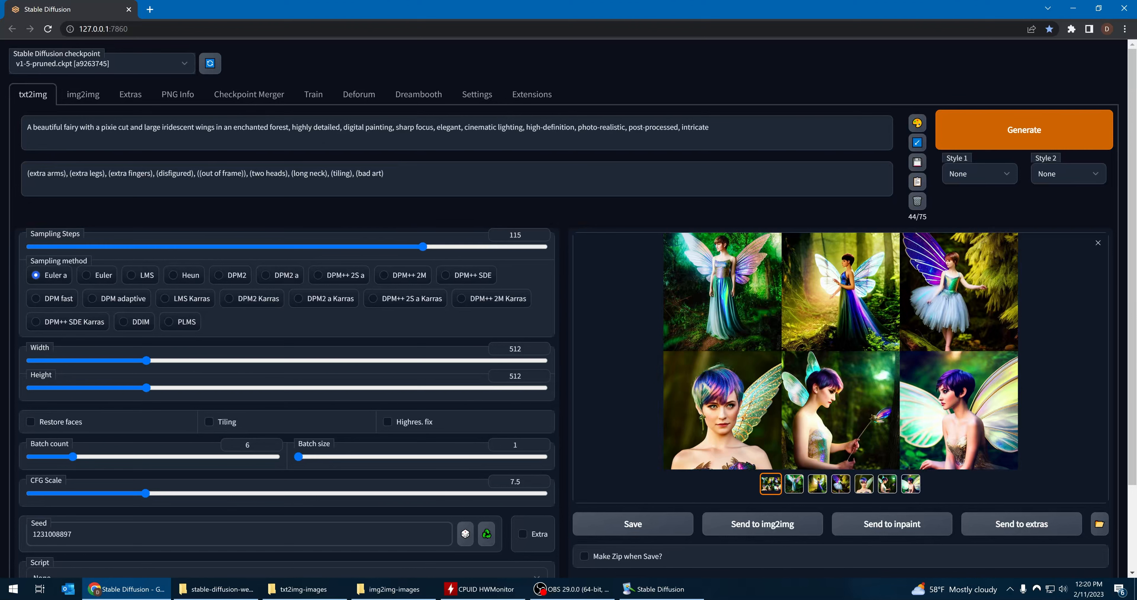
click(999, 137)
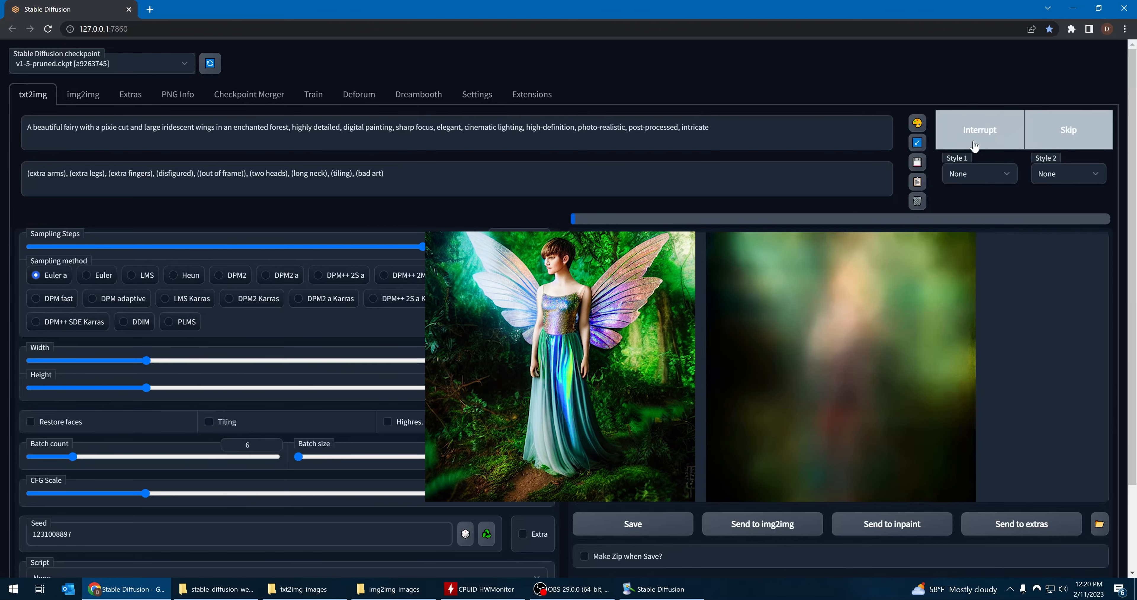
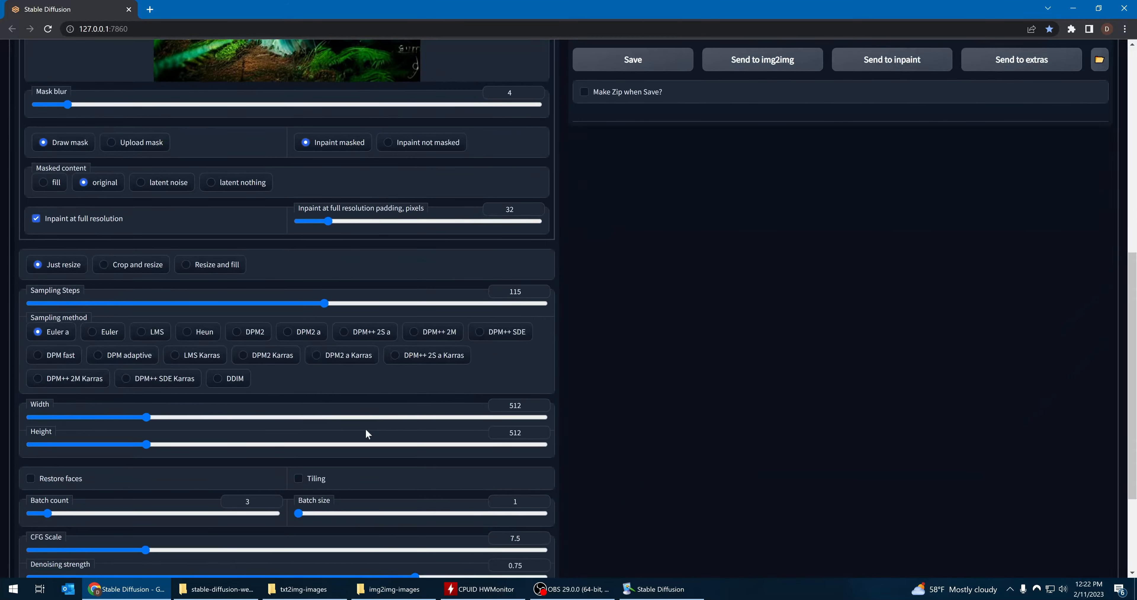
Step: Paint an inpaint mask over the fairy's whole head in the img2img Inpaint image
scroll(376, 380, up, 6)
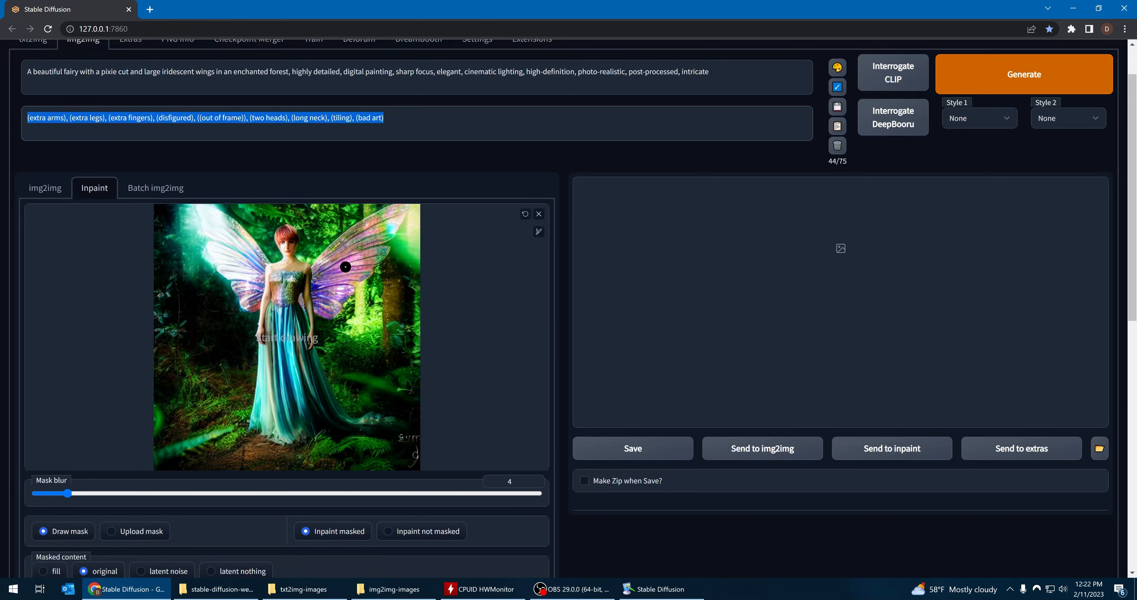
mouse_move(303, 245)
mouse_down()
mouse_move(279, 229)
mouse_move(276, 240)
mouse_move(289, 242)
mouse_up()
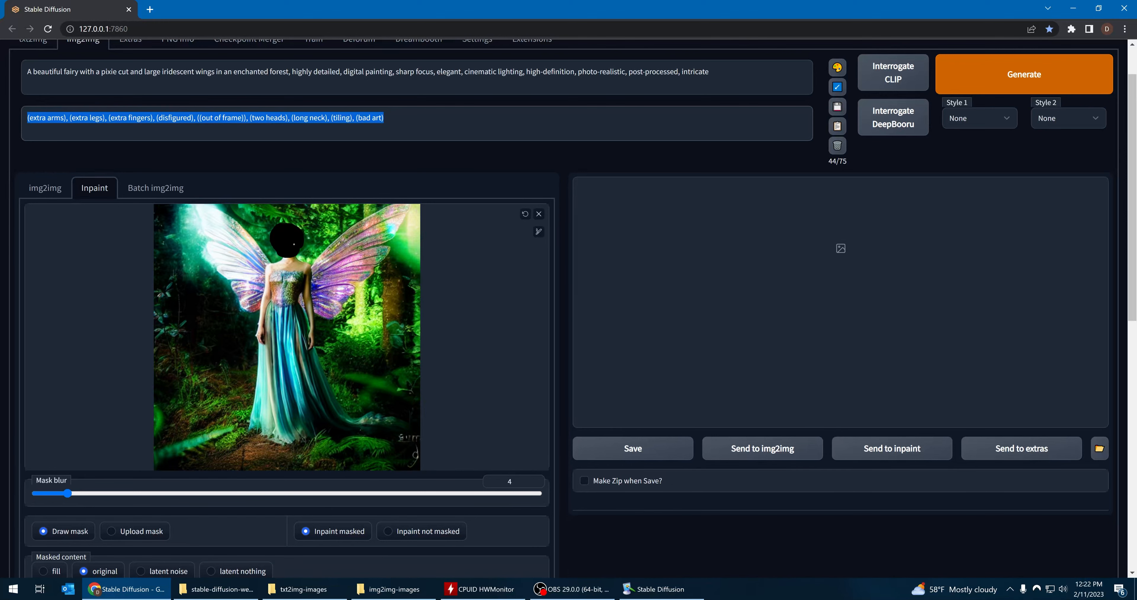
Step: Review the inpaint options, including Inpaint at full resolution, and generate the inpainted images for the masked head
scroll(291, 309, down, 3)
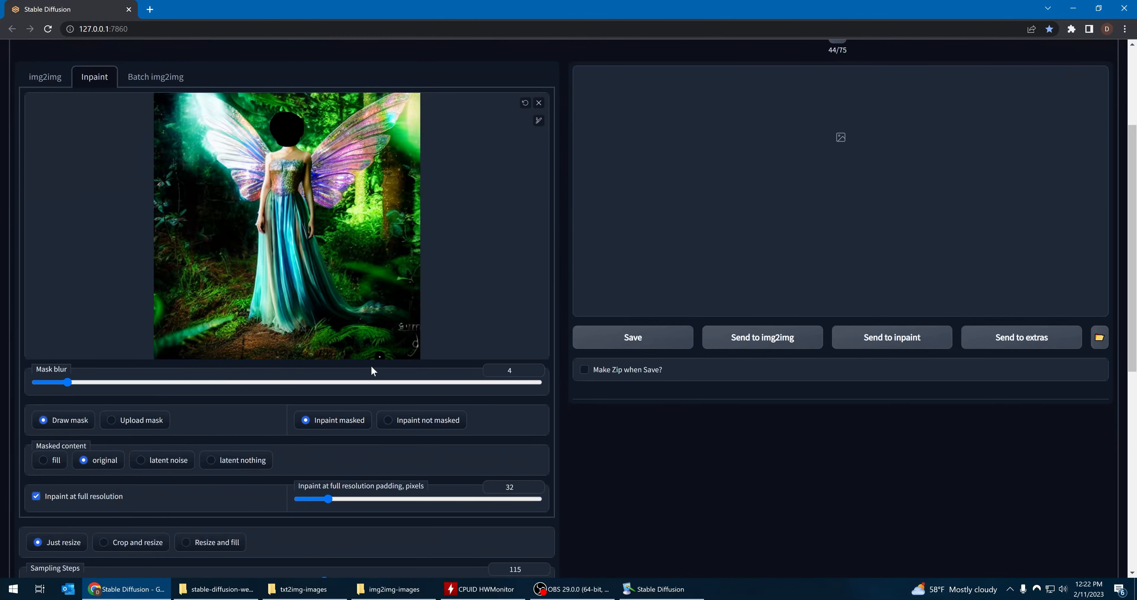
click(37, 497)
scroll(373, 219, up, 3)
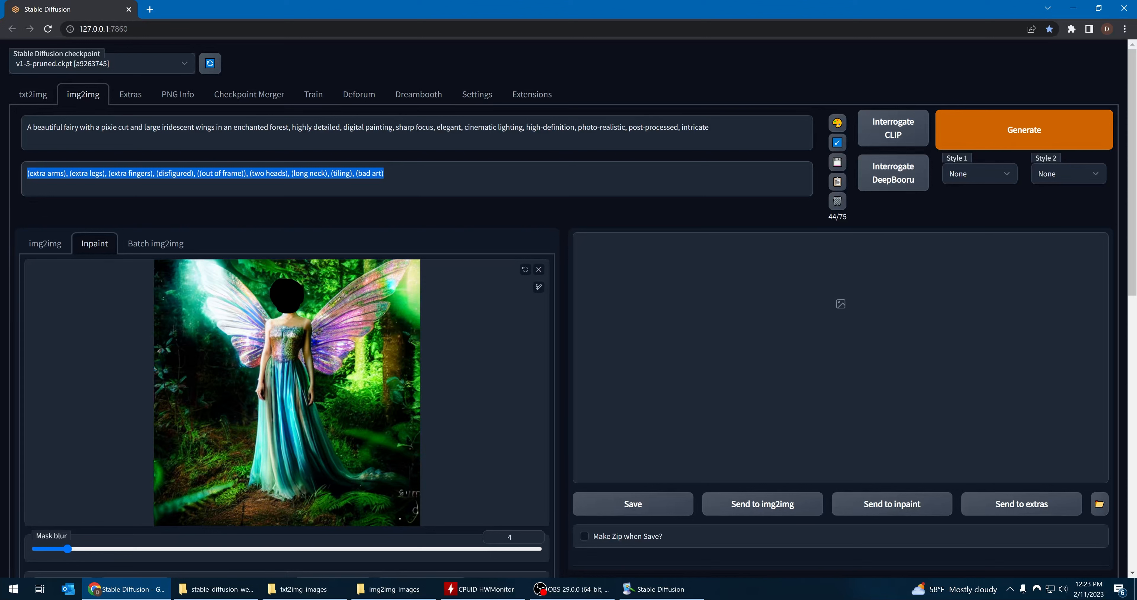
scroll(373, 437, down, 1)
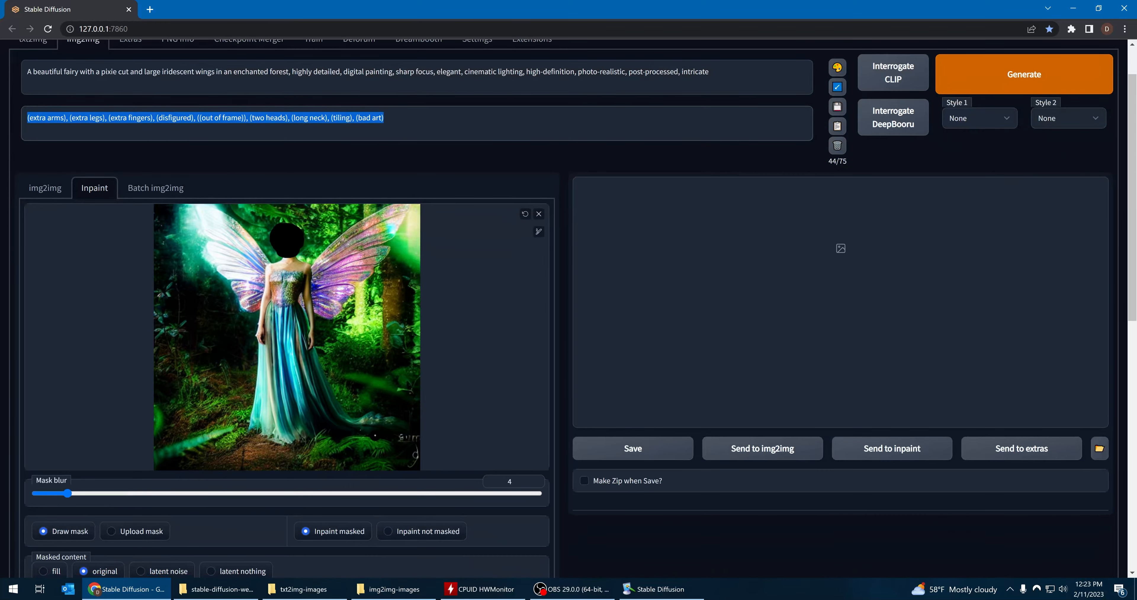
scroll(375, 435, up, 1)
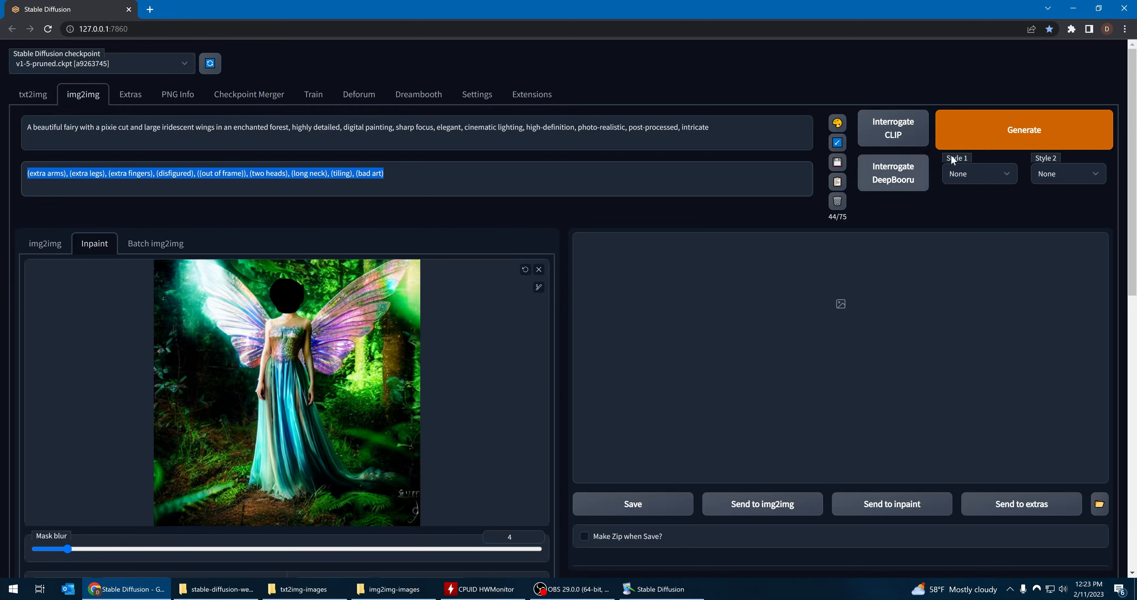
click(975, 131)
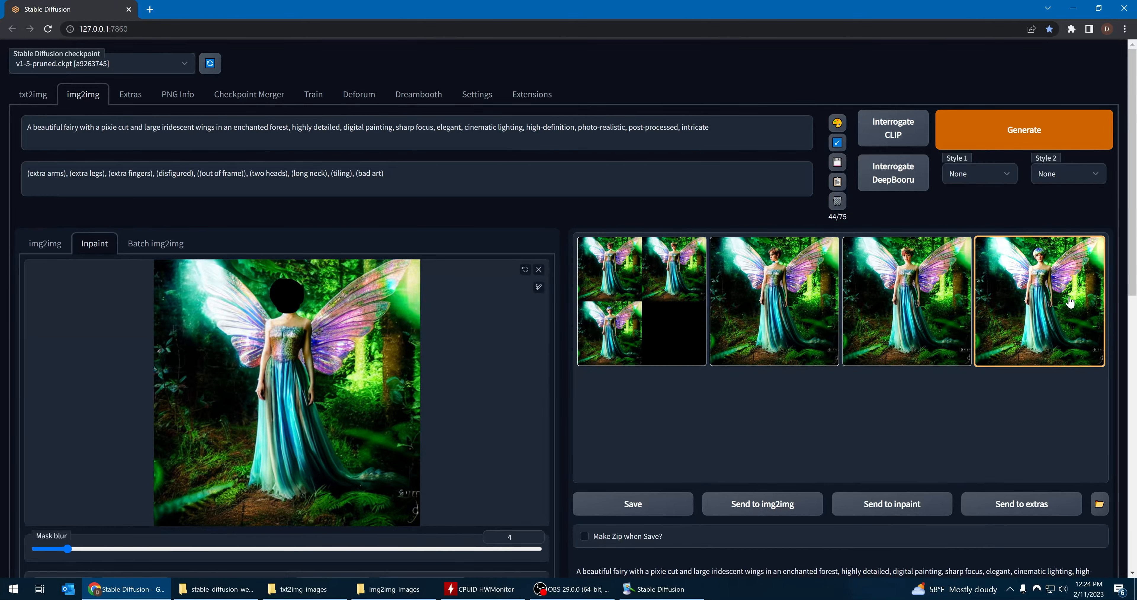
Step: View the three inpainted fairy results one by one at enlarged size and close the full-size viewer
click(1053, 300)
click(823, 357)
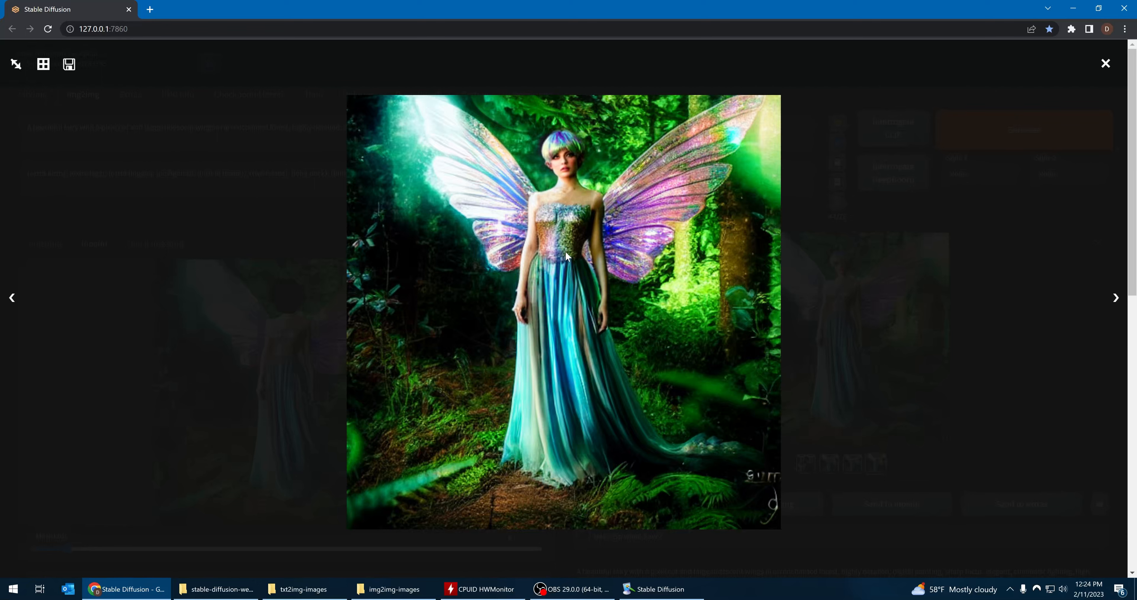
click(1104, 65)
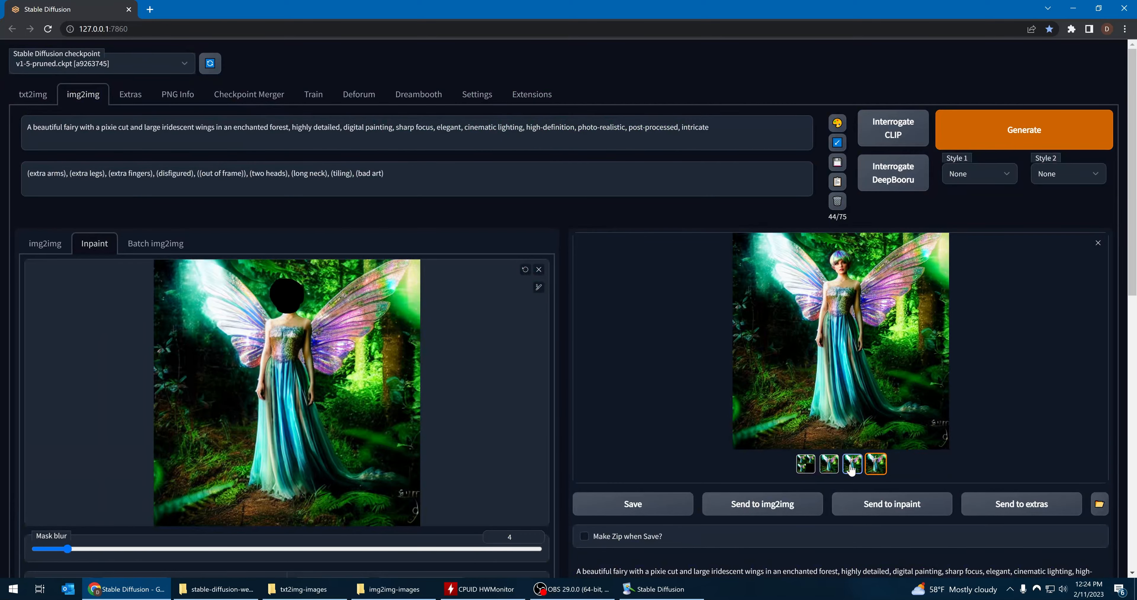
click(852, 463)
click(778, 333)
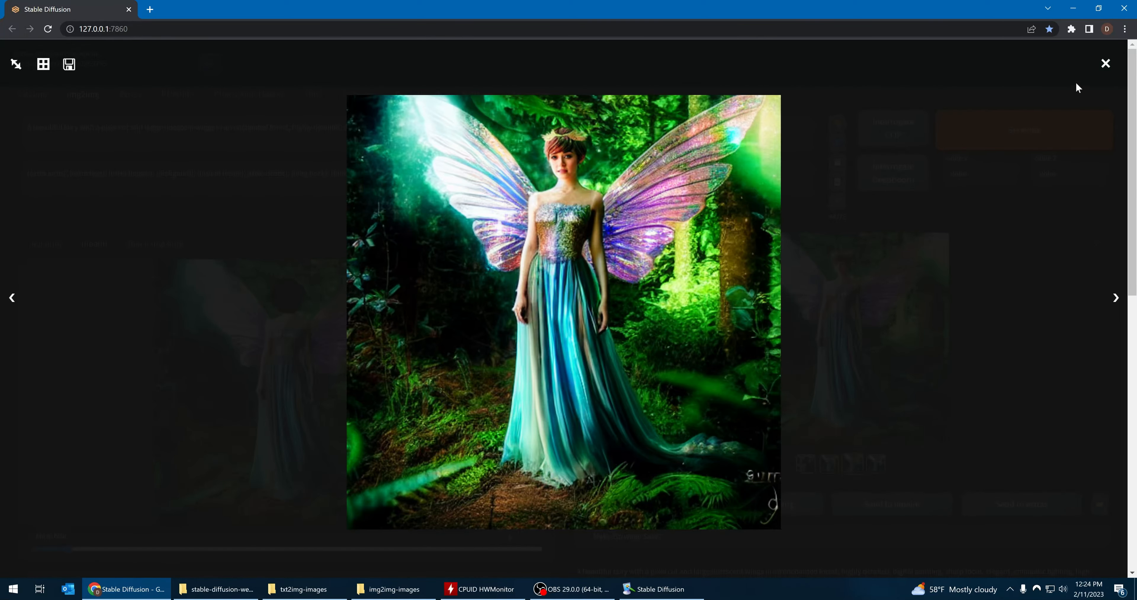
click(12, 298)
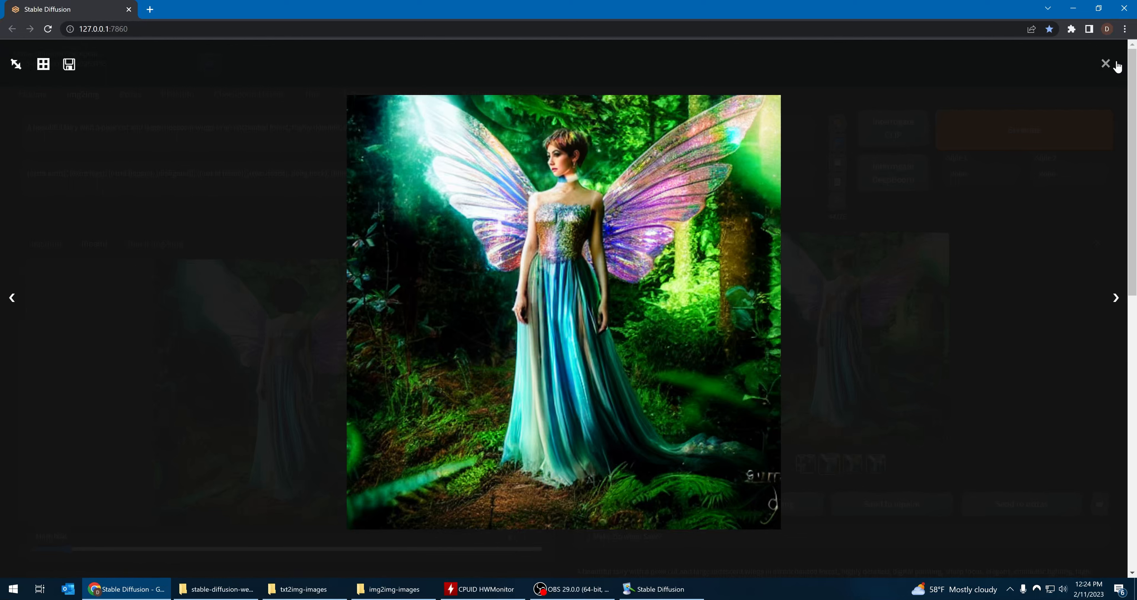
click(1126, 67)
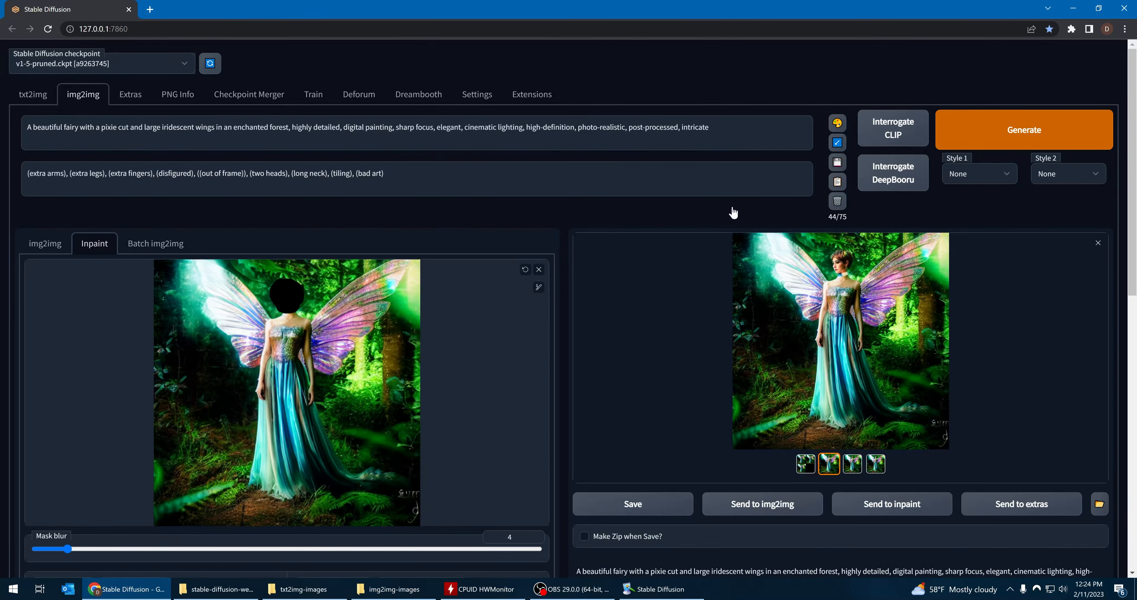
Step: Find the "Apply color correction to img2img results to match original colors" option in the web UI settings
click(473, 101)
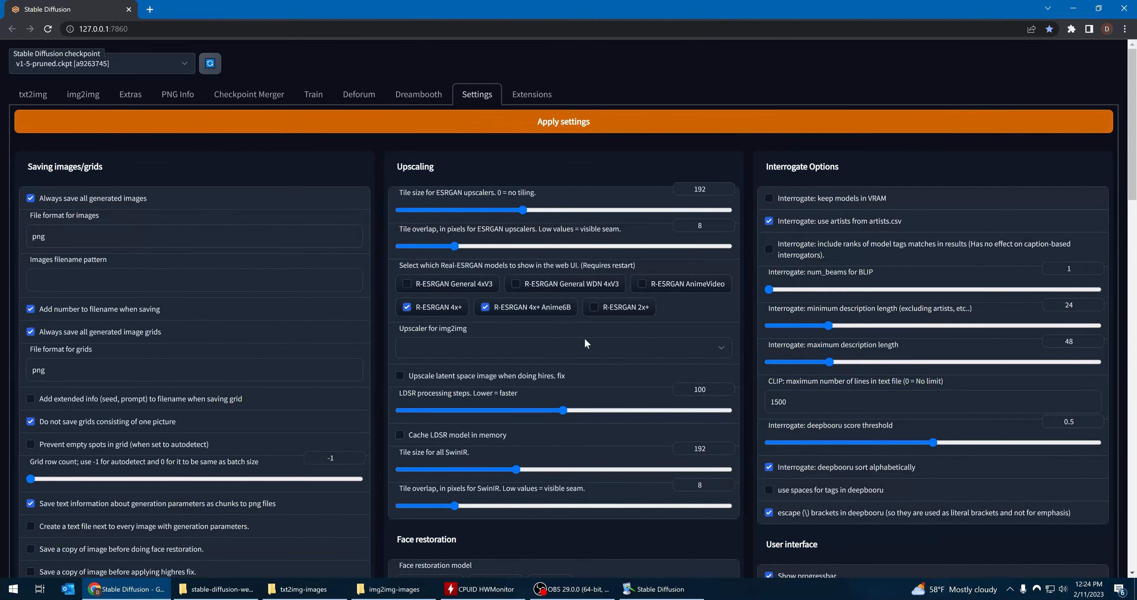
scroll(584, 338, down, 8)
scroll(599, 348, down, 15)
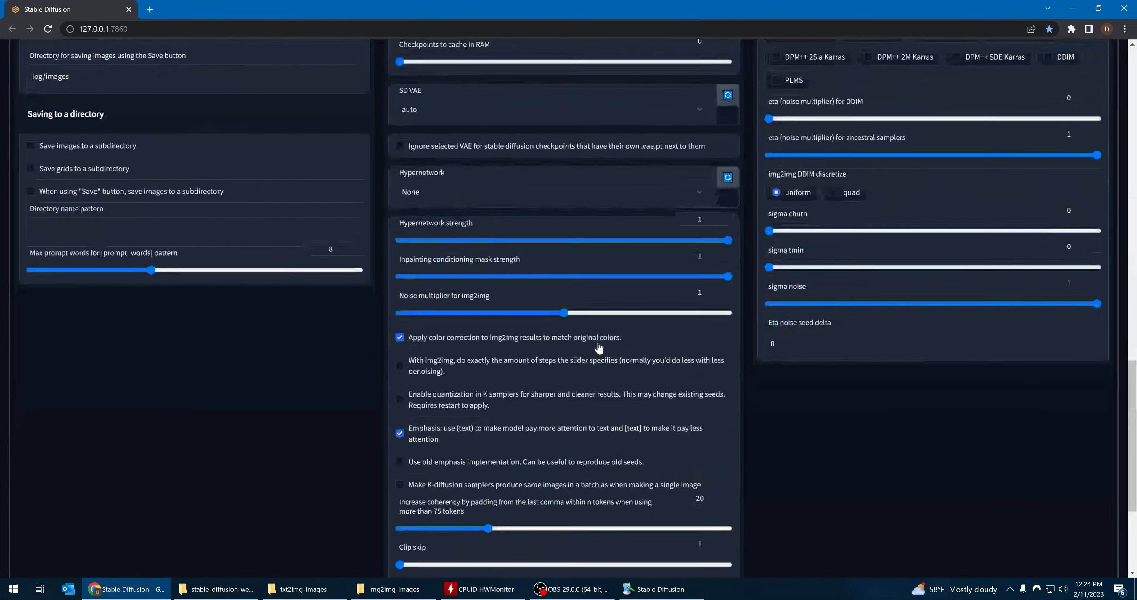
scroll(598, 346, up, 1)
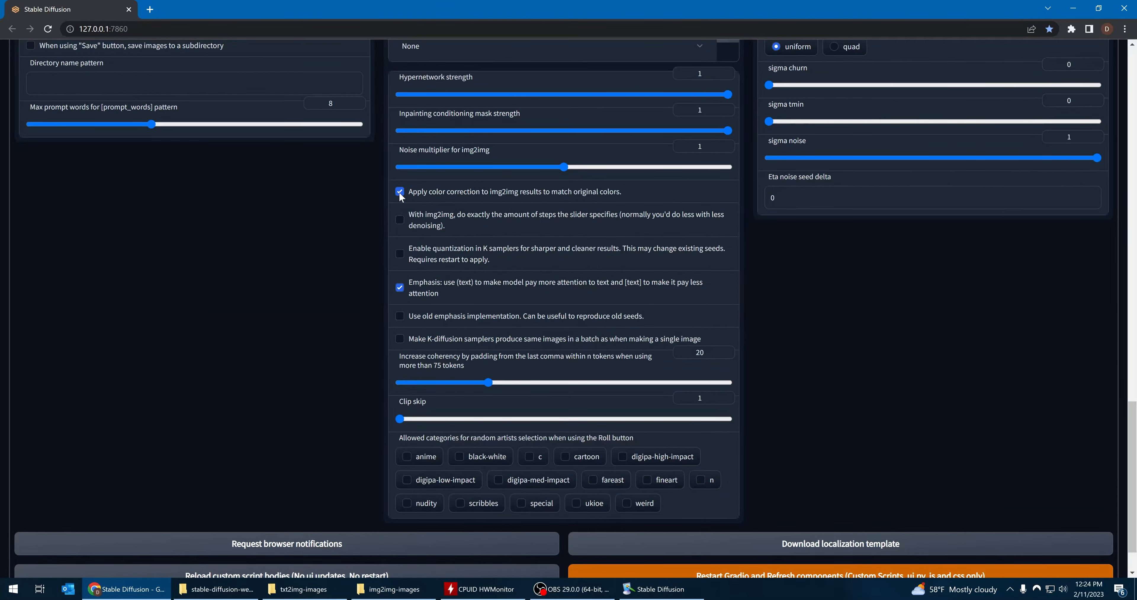
Step: Return from the settings to the inpainted fairy results in img2img and open them at enlarged size
scroll(399, 192, up, 1)
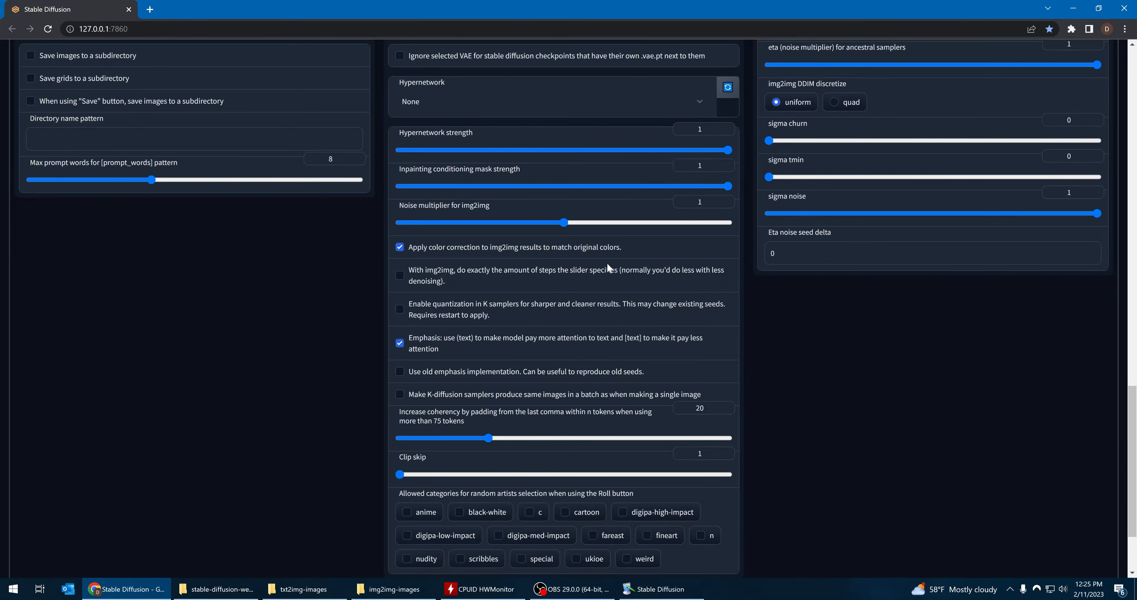
scroll(547, 300, up, 7)
scroll(547, 300, up, 8)
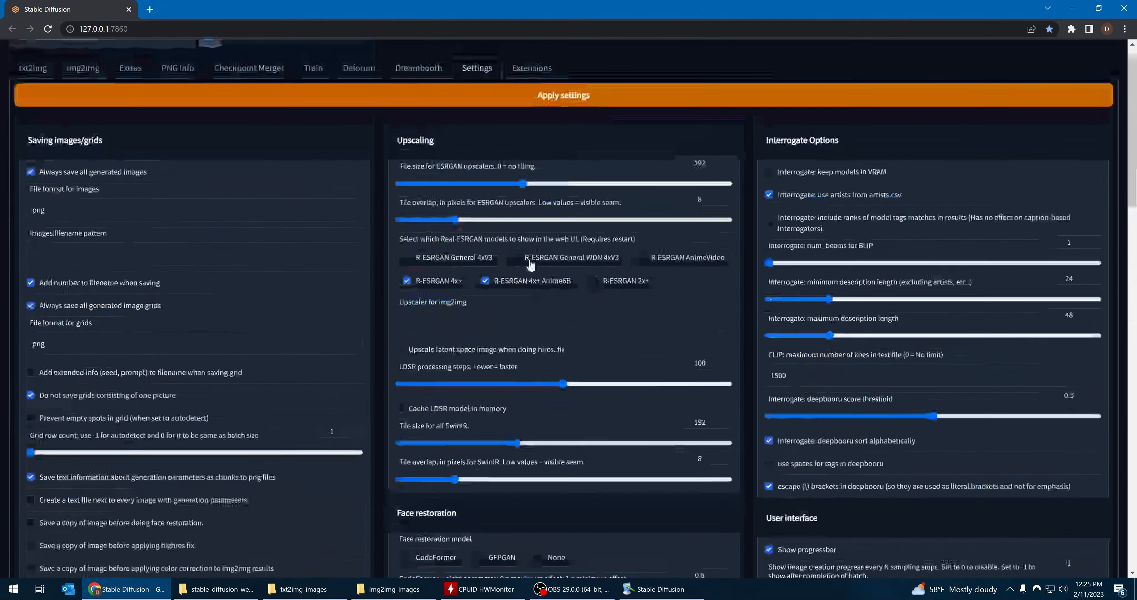
click(76, 94)
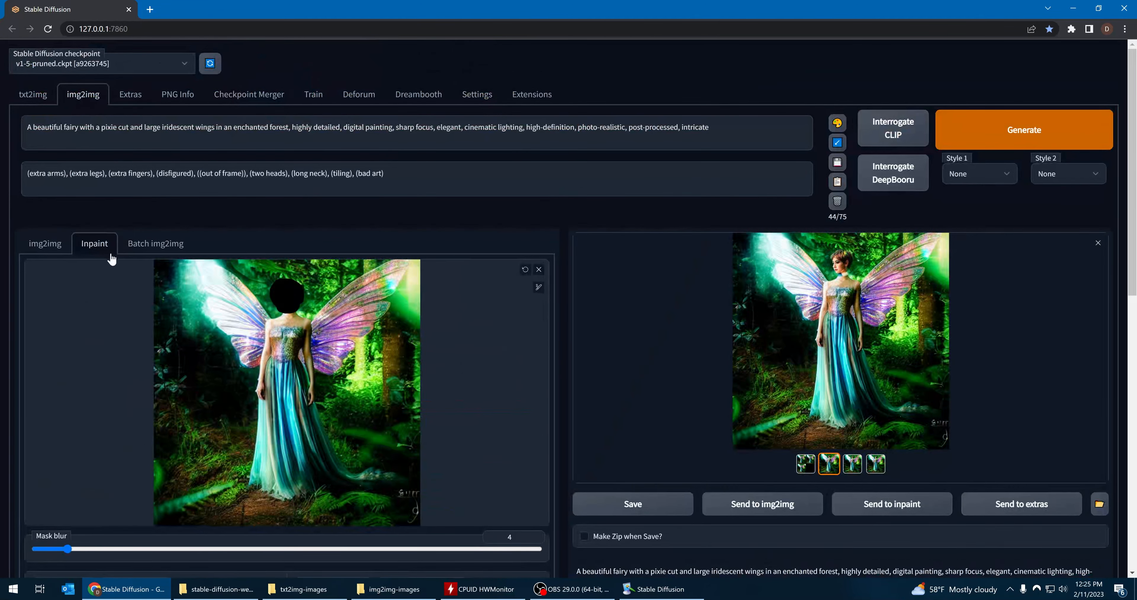
click(852, 468)
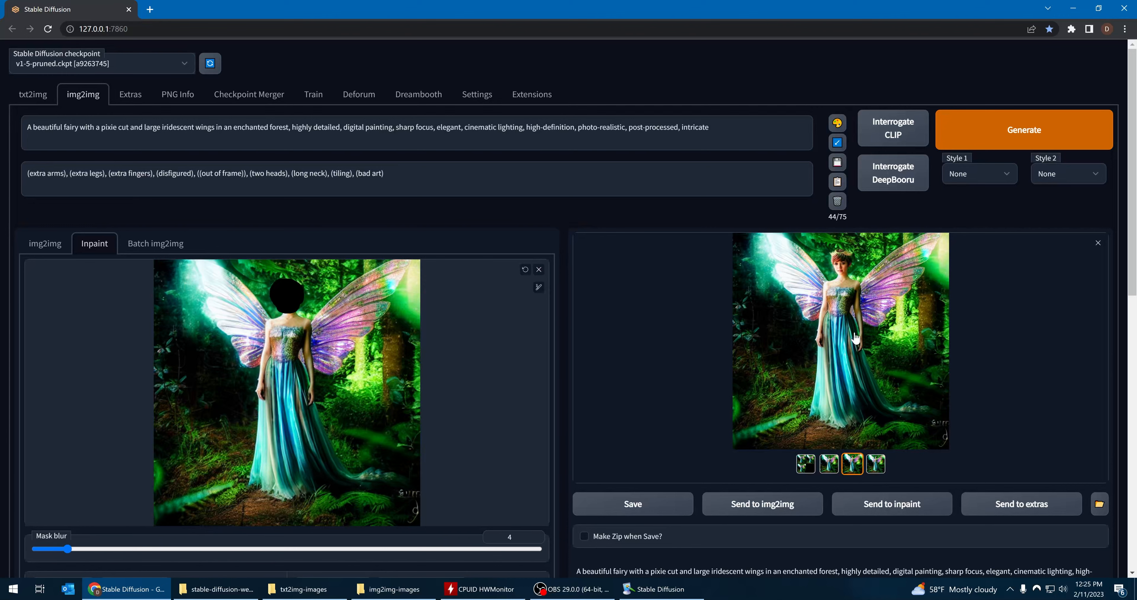
click(832, 274)
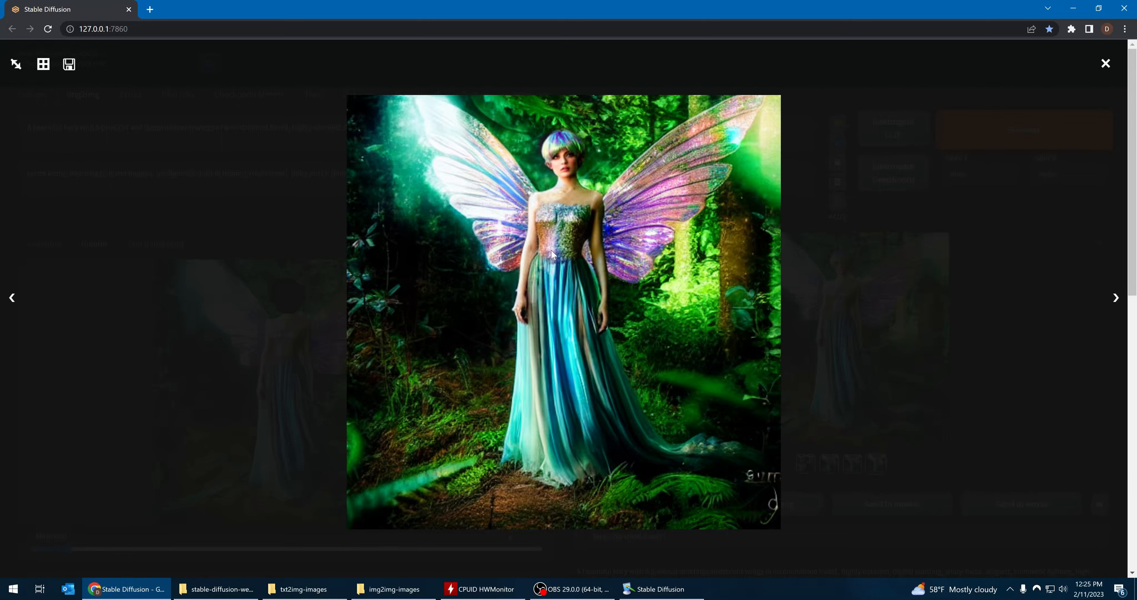
Step: Inspect the newest inpainted fairy image from the img2img-images folder up close, and close the image viewers
click(389, 589)
key(End)
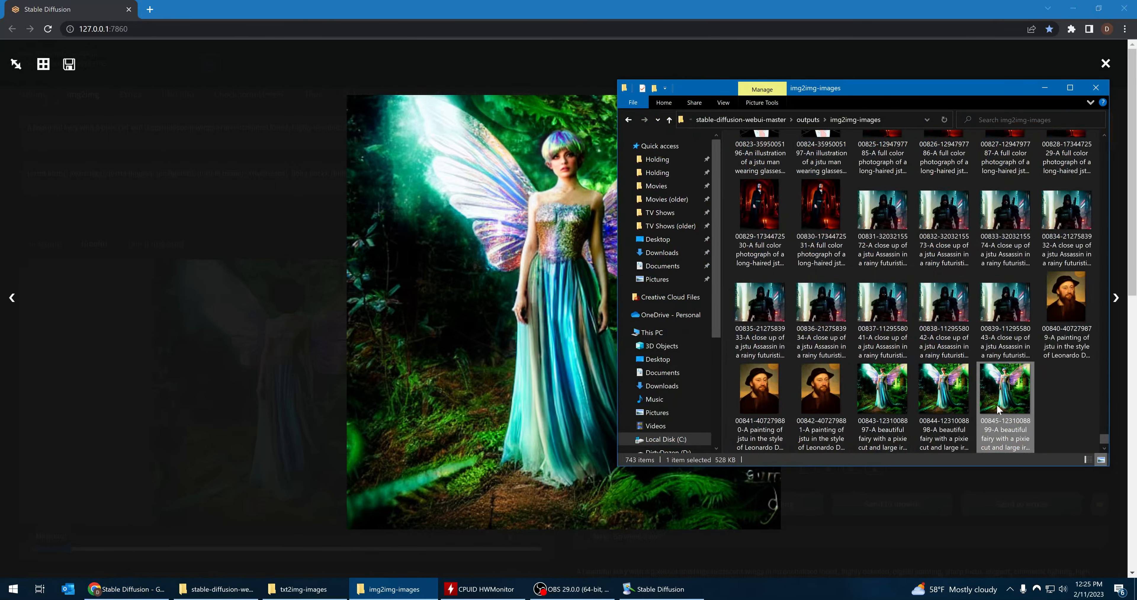
double_click(1004, 410)
scroll(570, 191, up, 10)
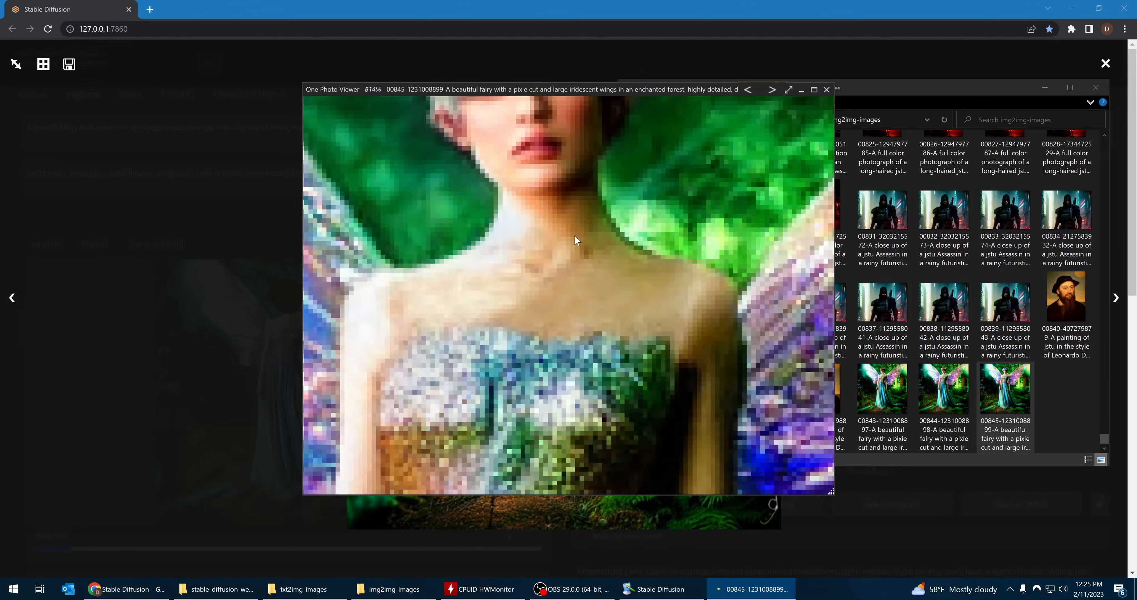
scroll(576, 255, down, 8)
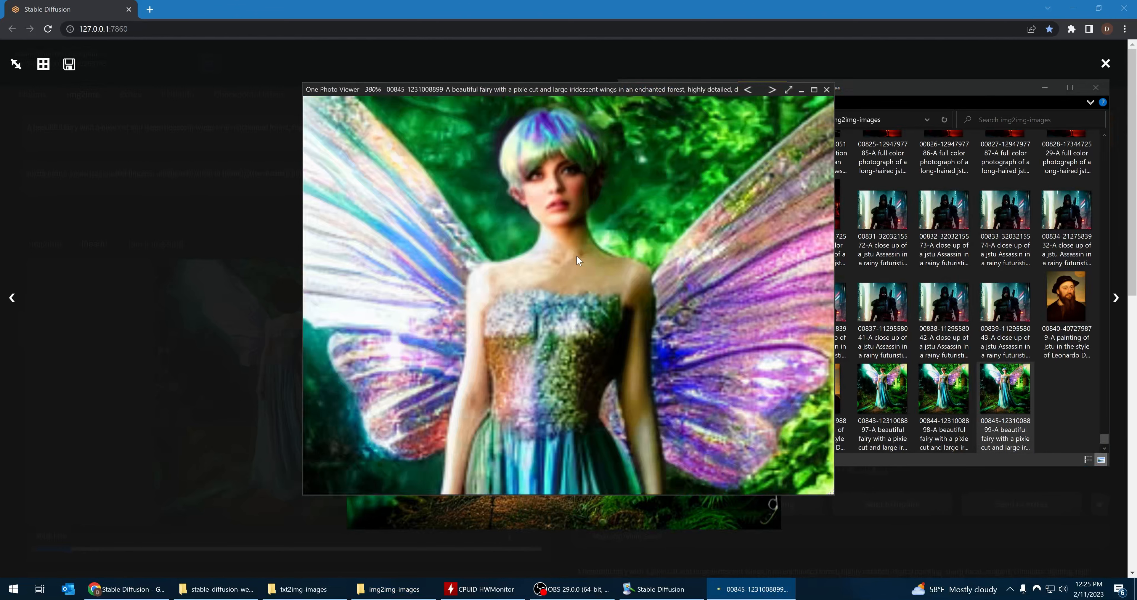
click(826, 90)
click(1044, 88)
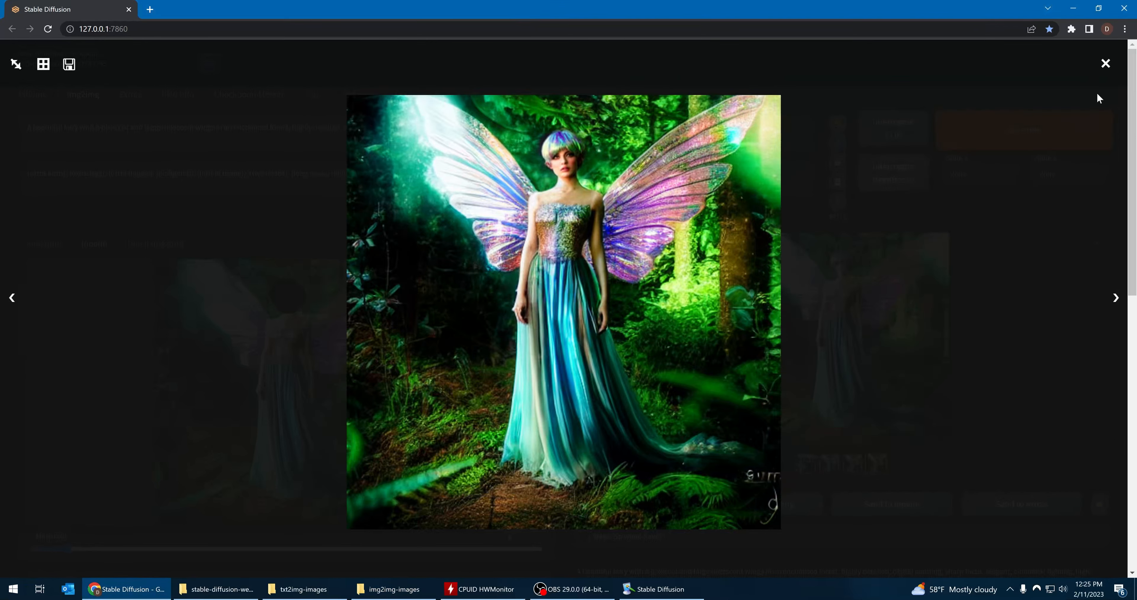
click(1106, 64)
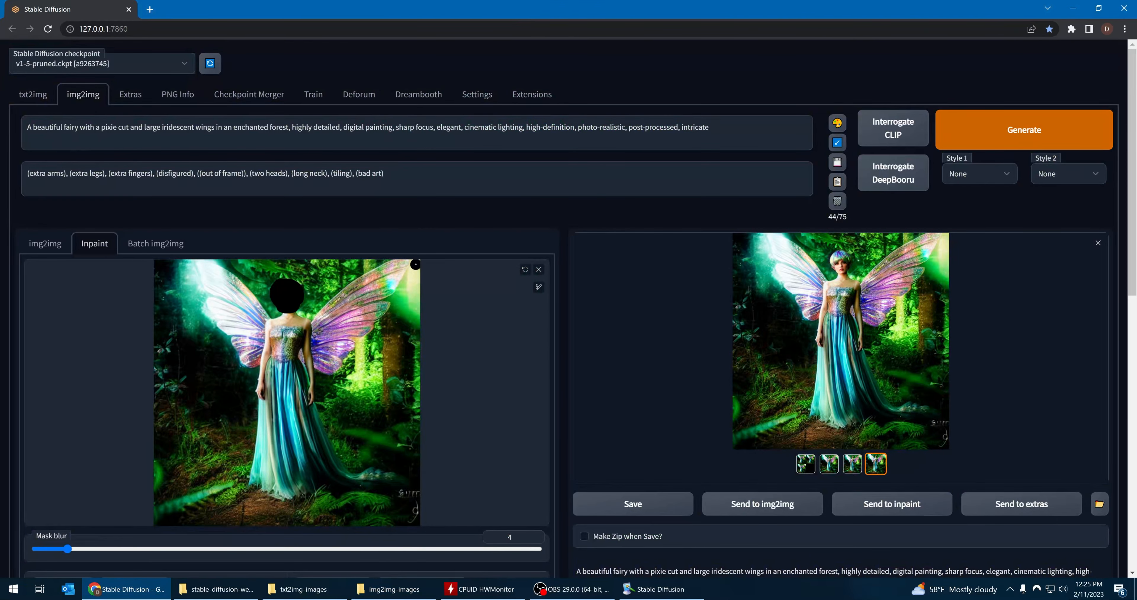
Step: In txt2img, replace the fairy description in the prompt with "A massive mech in a futuristic rainy cyberpunk city", keeping the style terms
click(33, 99)
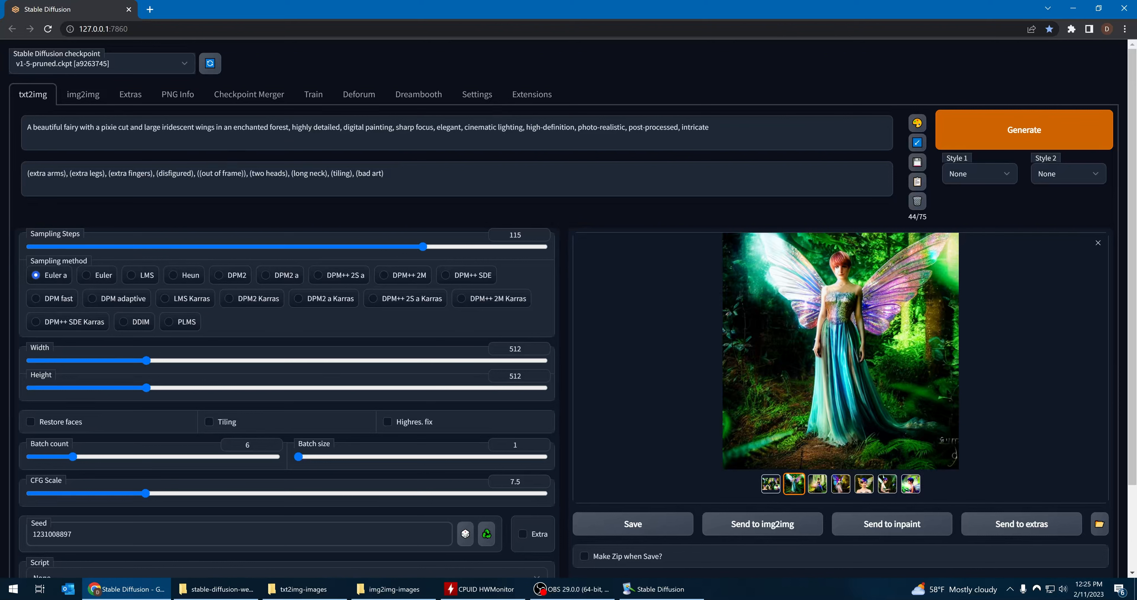
drag(28, 127, 289, 127)
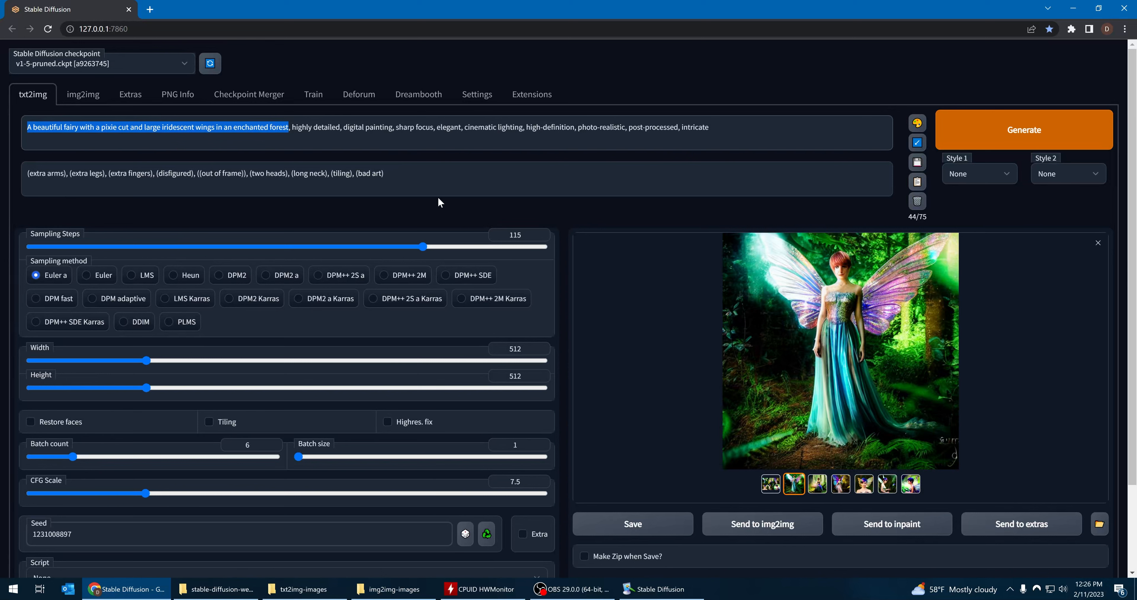
text(A massive mech)
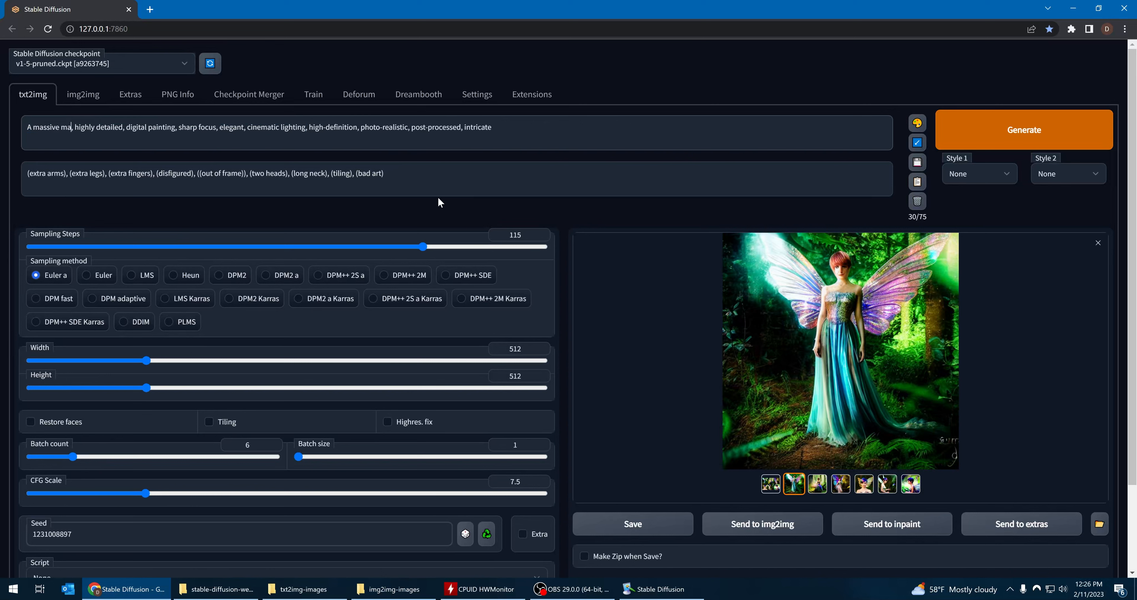
text( in a)
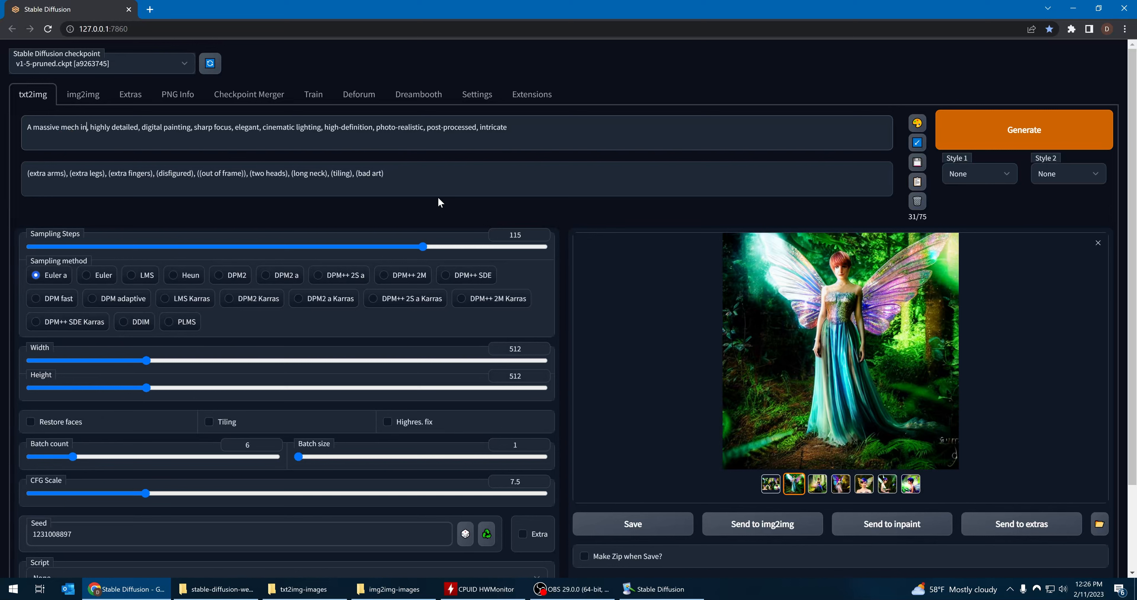
text( futuri)
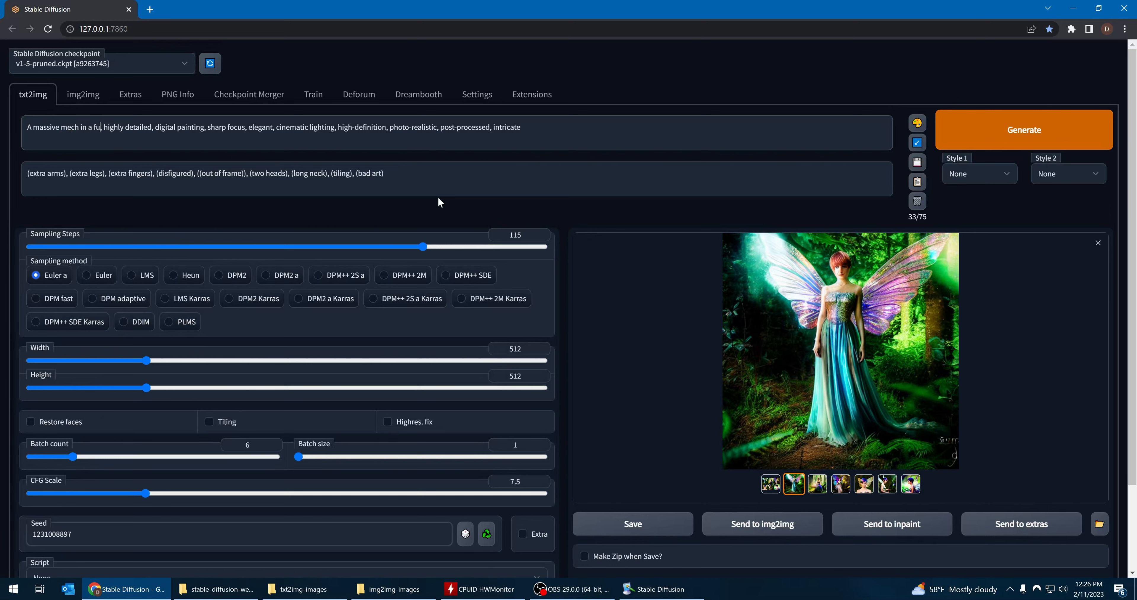
text(stic cyberl)
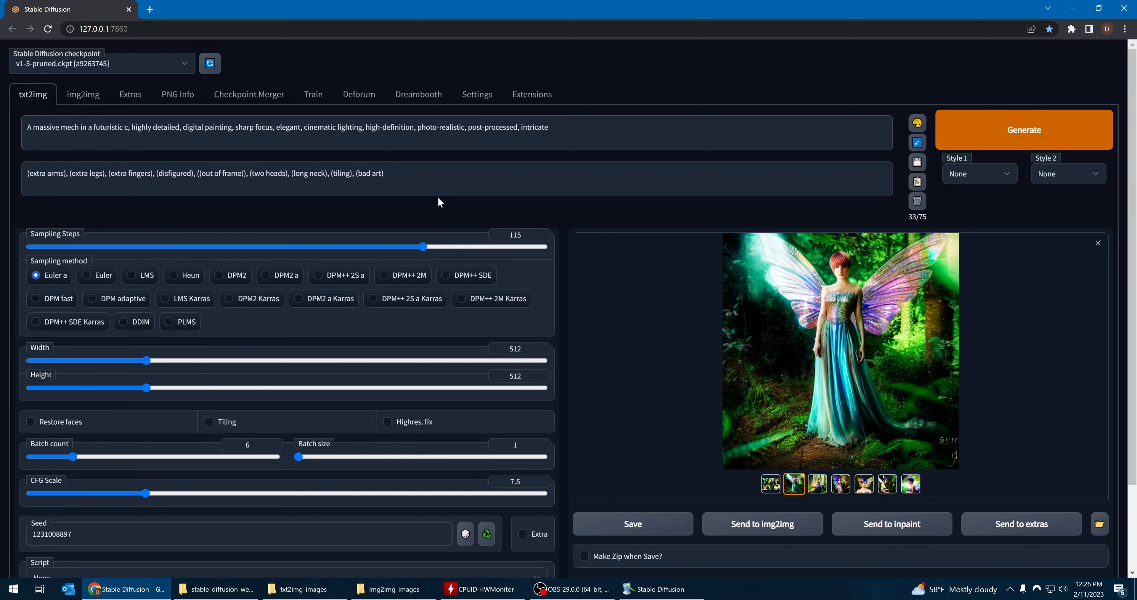
key(BackSpace)
text(punk)
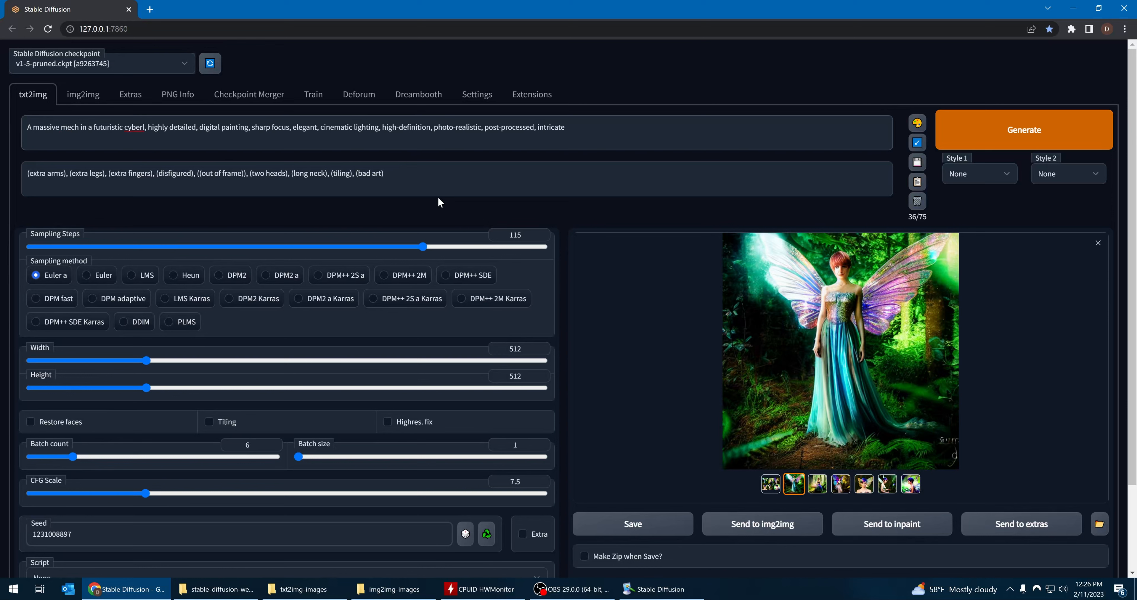
text( city)
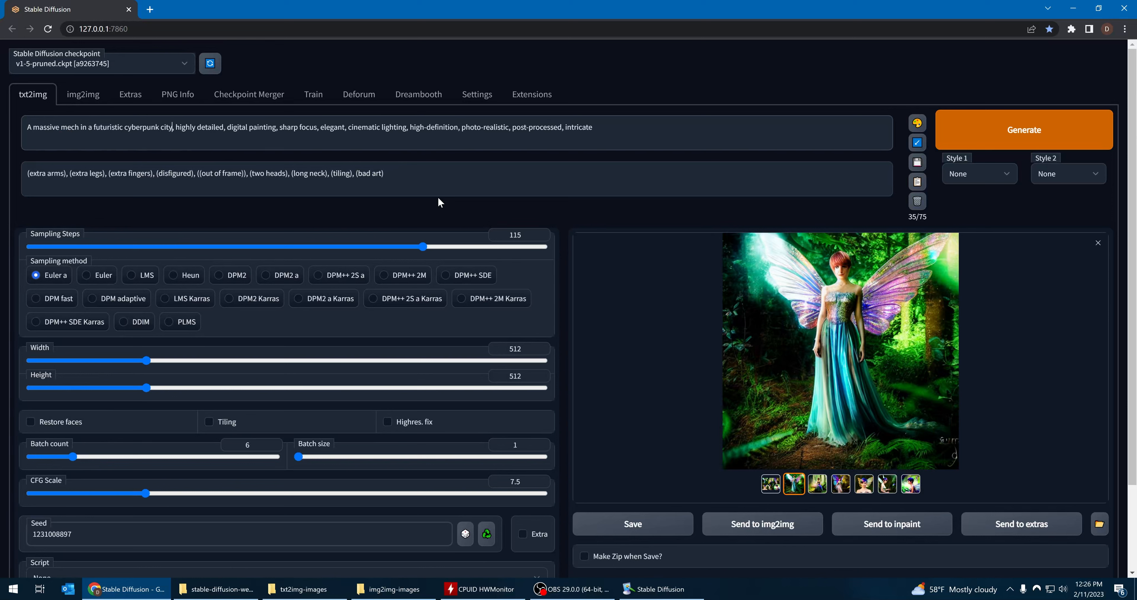
text(rainy)
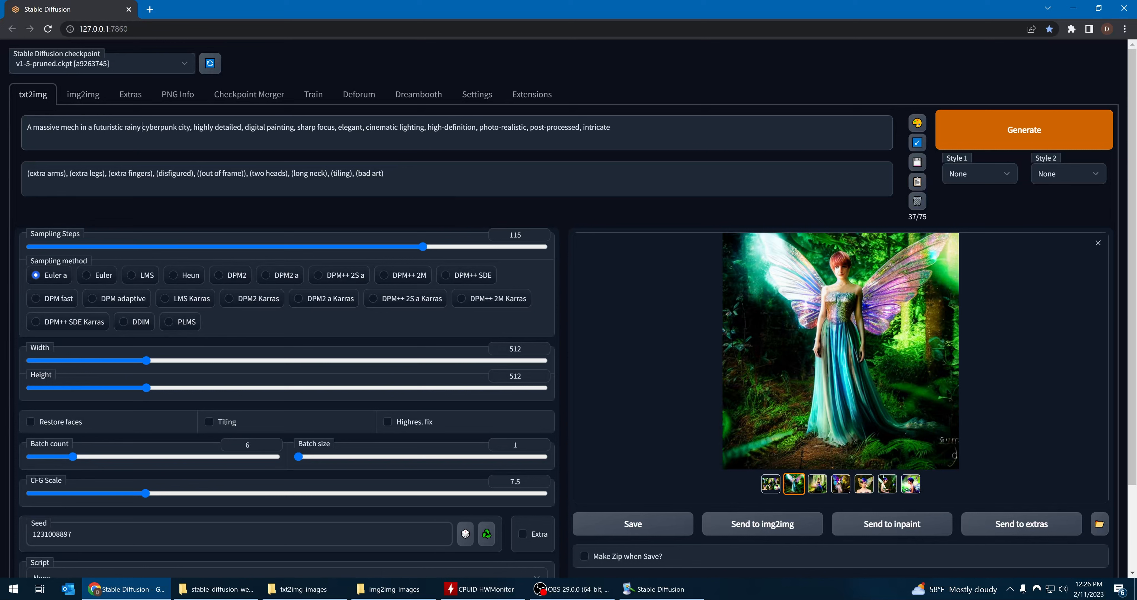
Step: Reset the seed to random (-1) and generate the batch of mech images
click(465, 534)
click(1018, 142)
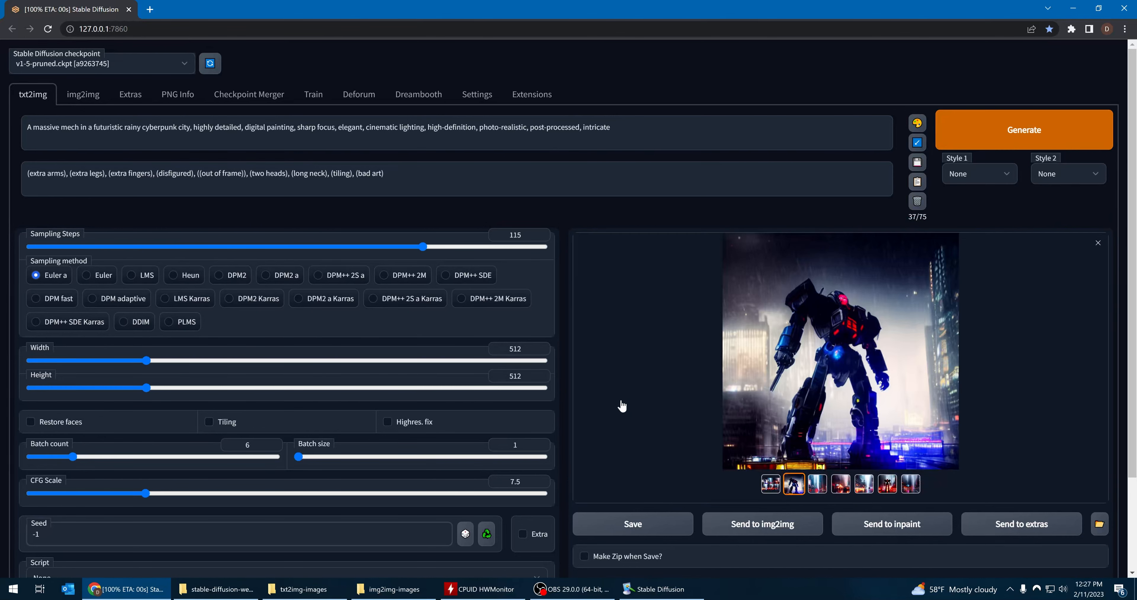
Step: Look through the generated mech results, enlarging the first image and the red-lit, front-facing mech
click(839, 389)
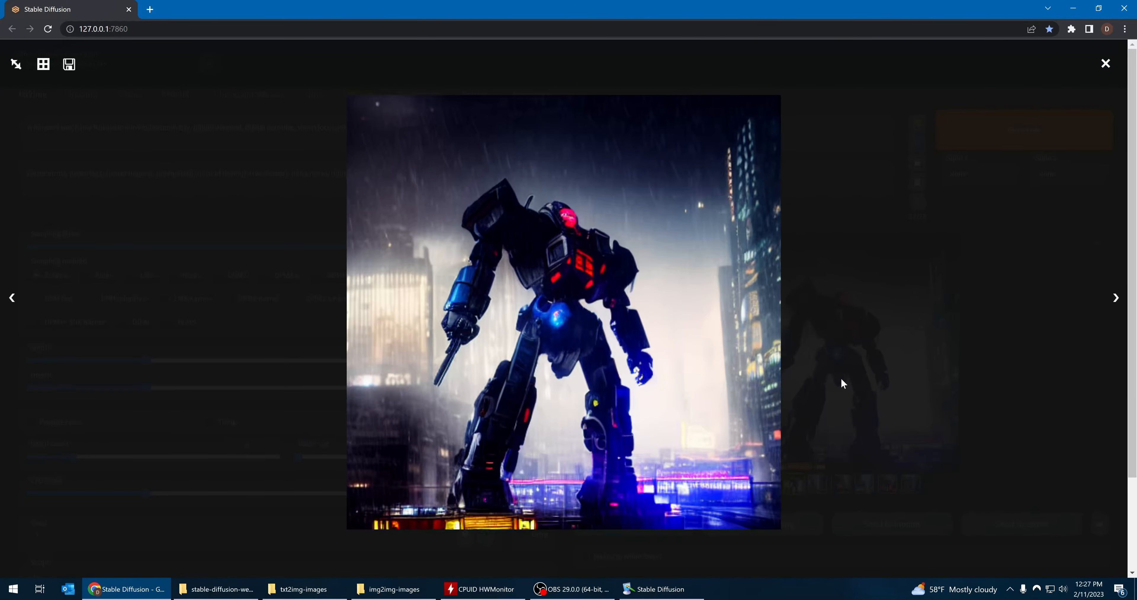
click(1105, 63)
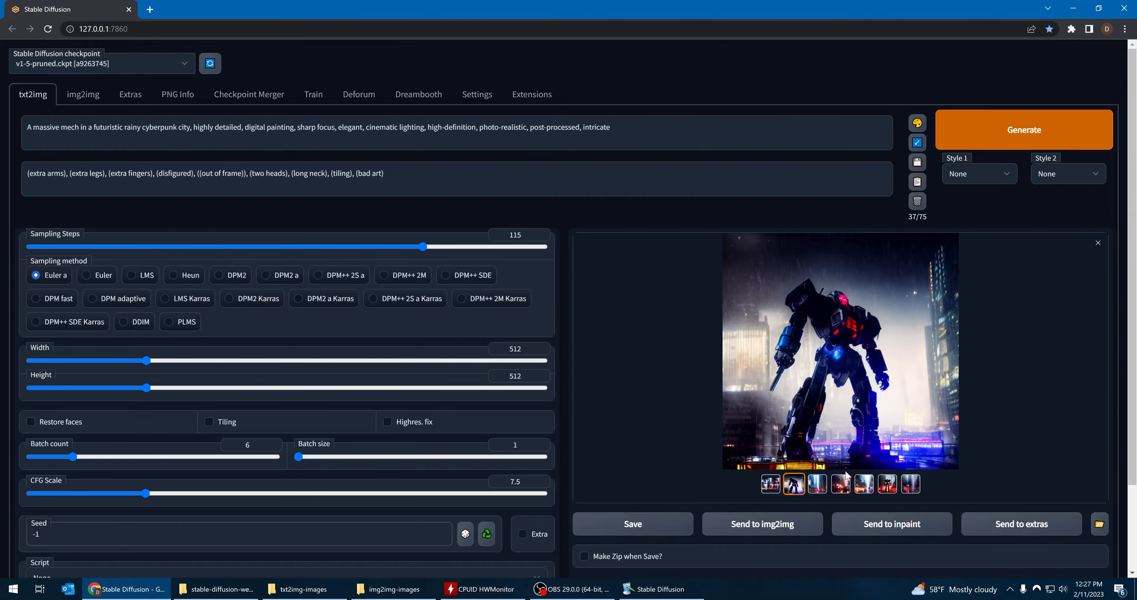
click(818, 485)
click(840, 485)
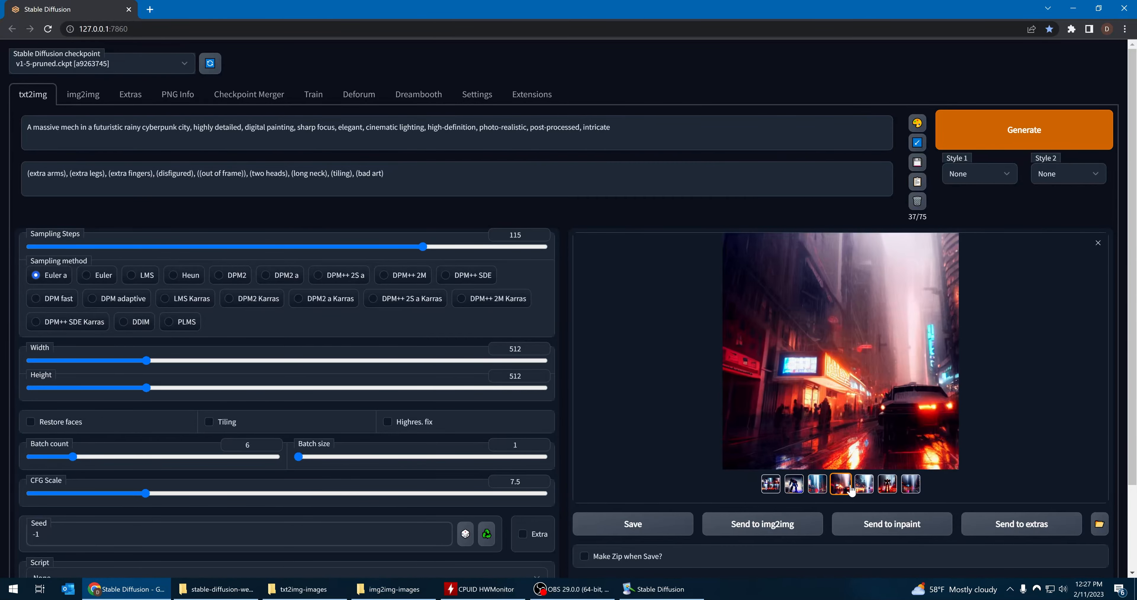
click(864, 485)
click(888, 487)
click(863, 356)
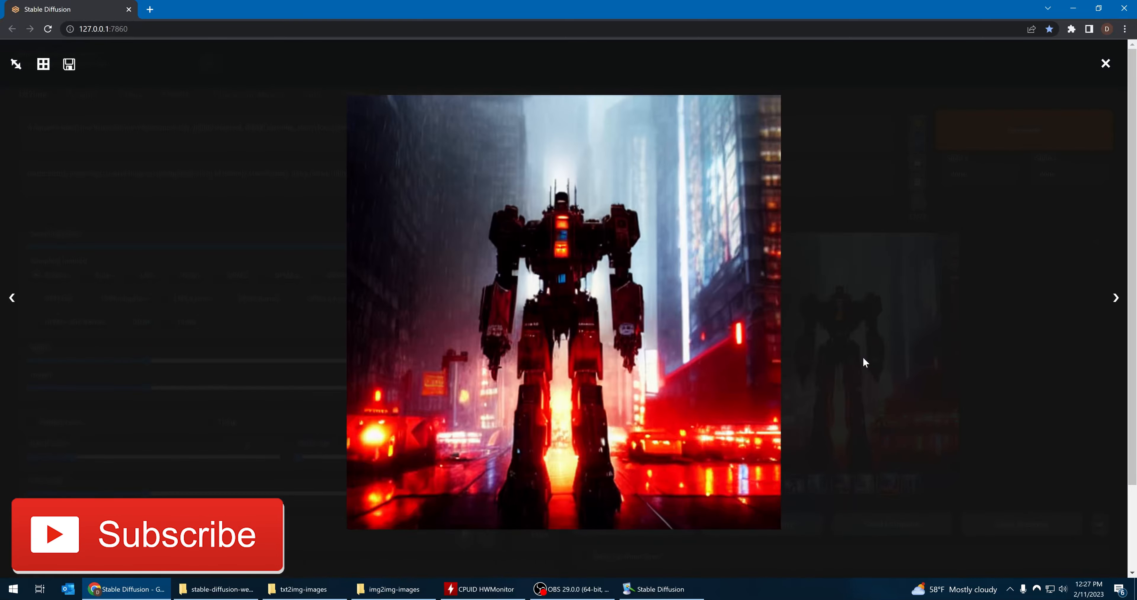
click(1105, 64)
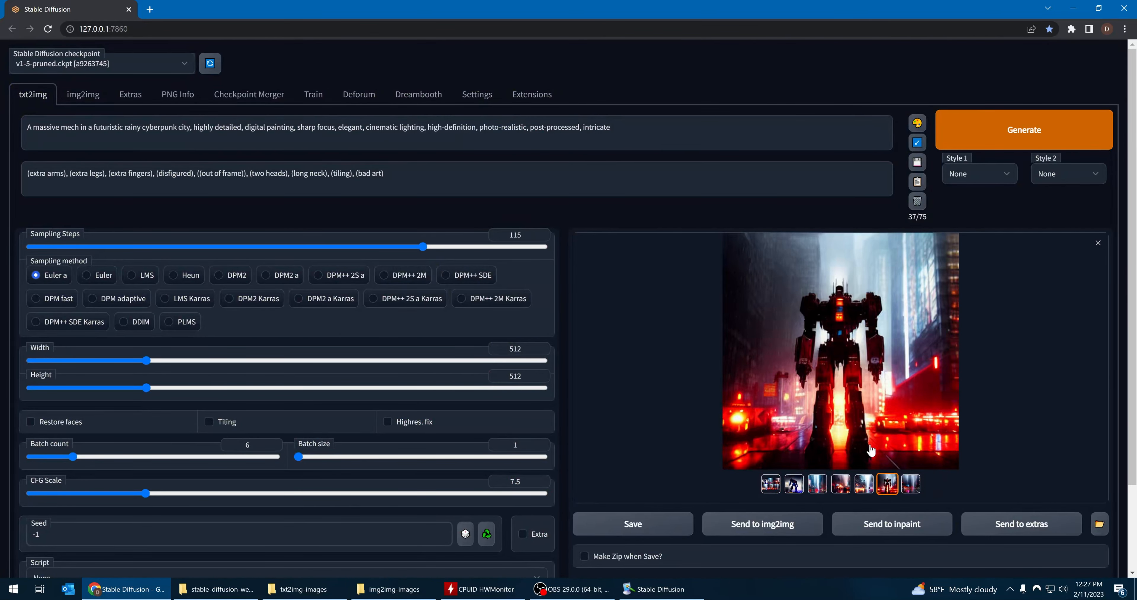
Step: Compare the last mech result with the earlier ones and return to the first mech image
click(910, 484)
click(794, 484)
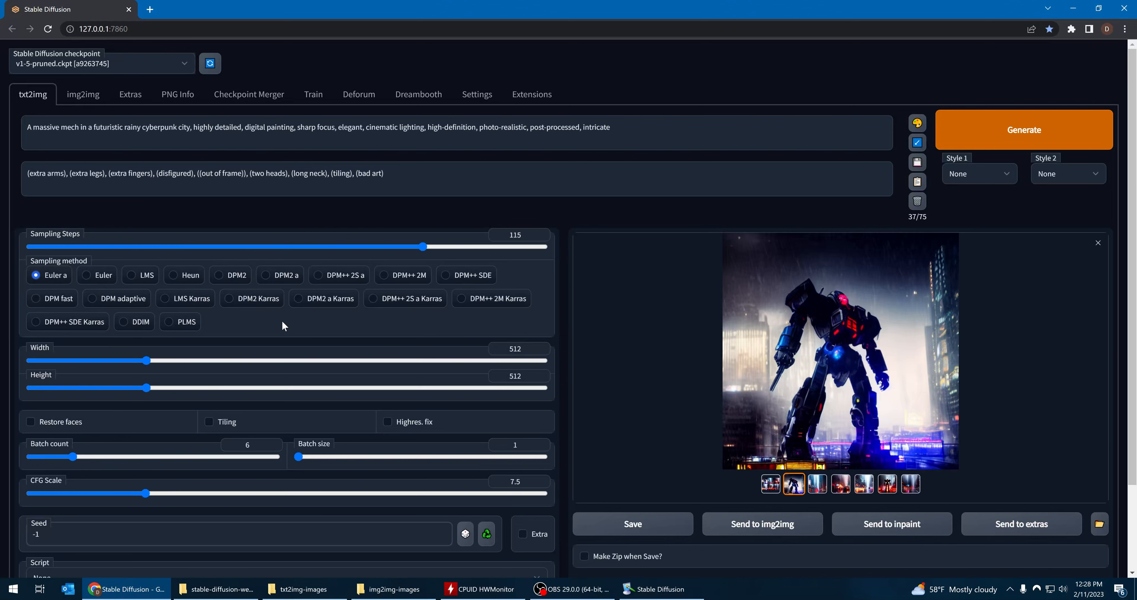
click(819, 484)
click(842, 485)
click(887, 484)
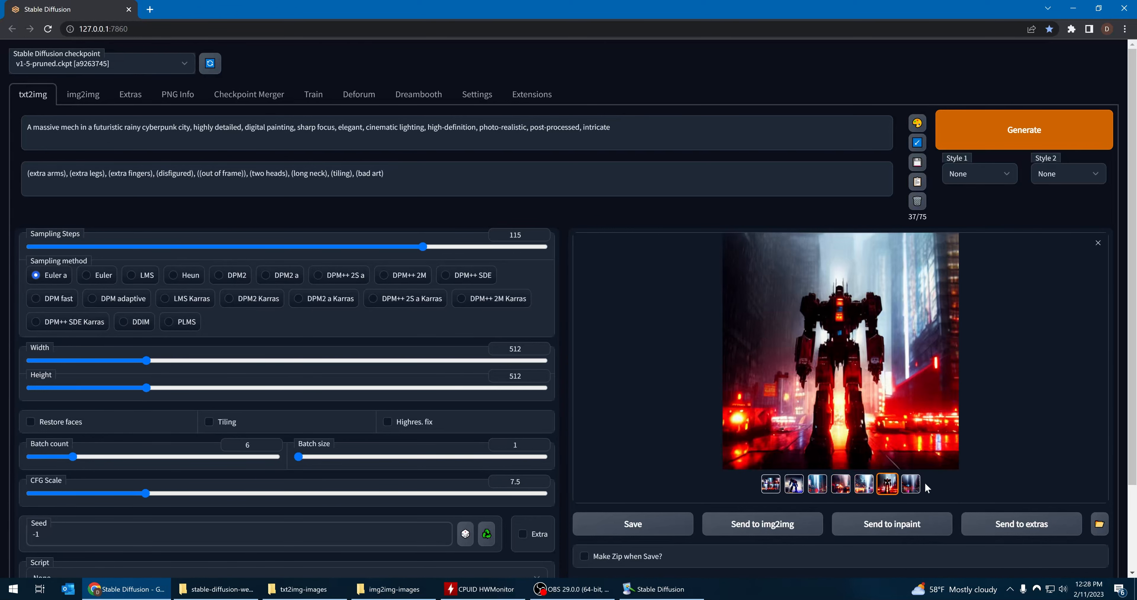
click(794, 485)
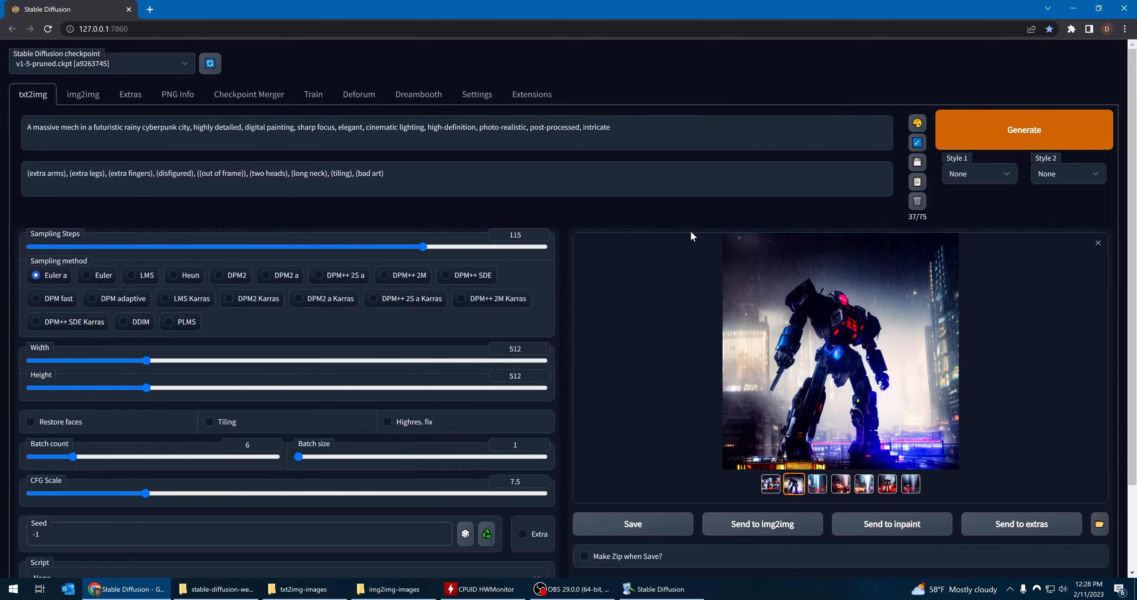
click(572, 589)
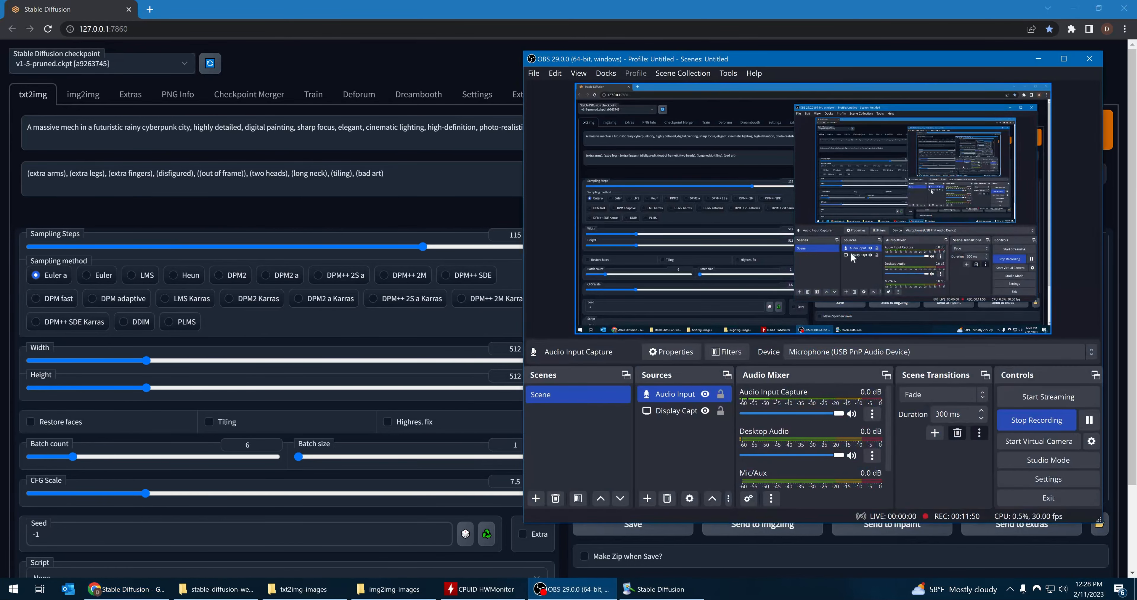